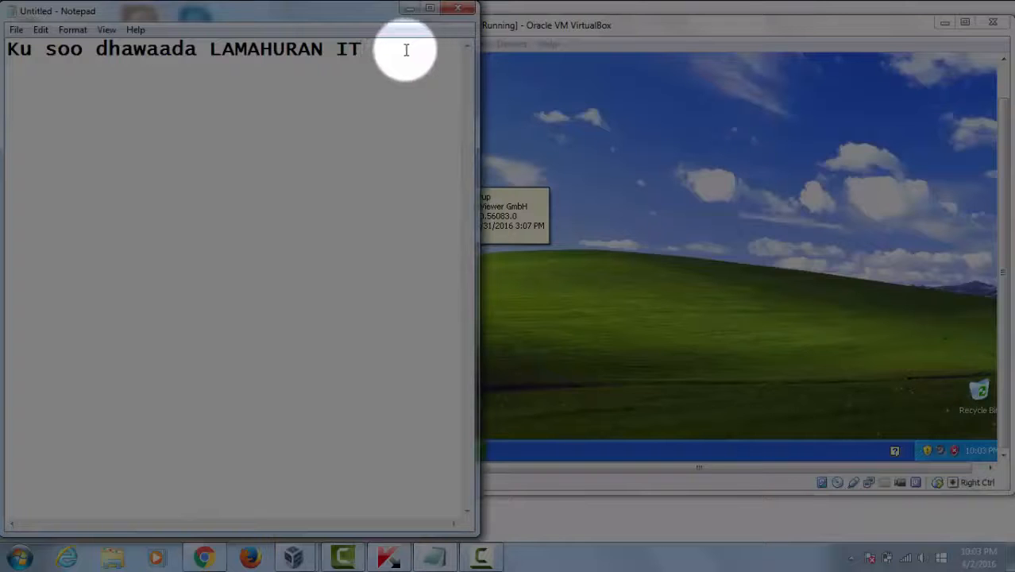
Type 'CONSULTANCY' at the end of the welcome line.
type("TA")
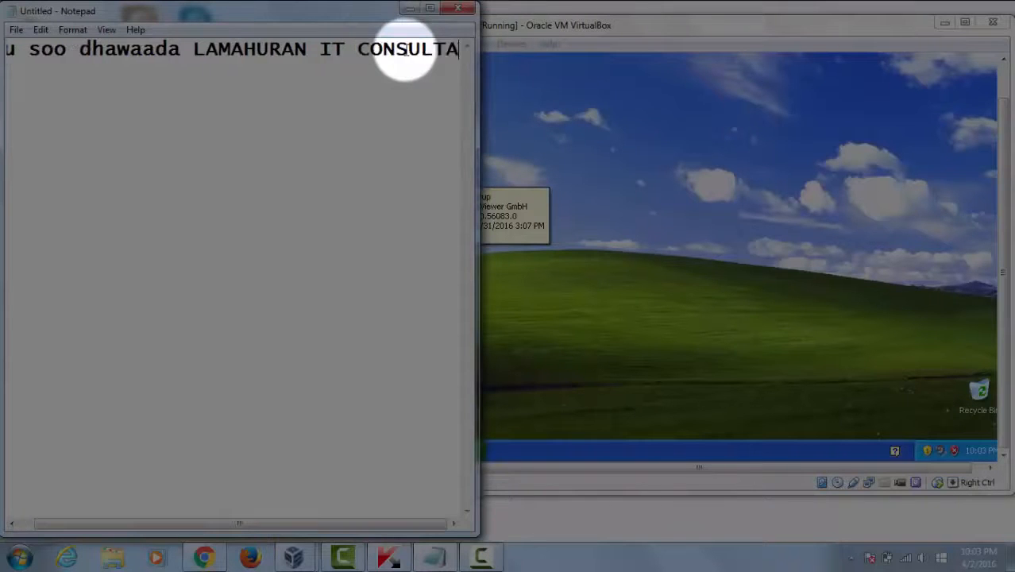
type("NCY")
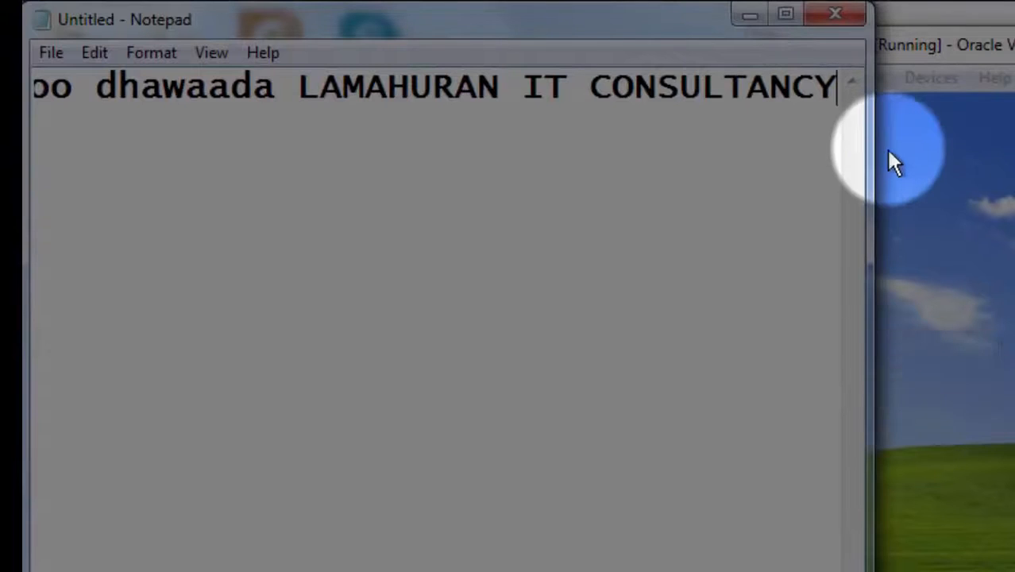
Widen the window and add 'Casharkeena maanta waxaan ku baran doonaa' after a blank line.
left_click_drag(868, 154, 996, 157)
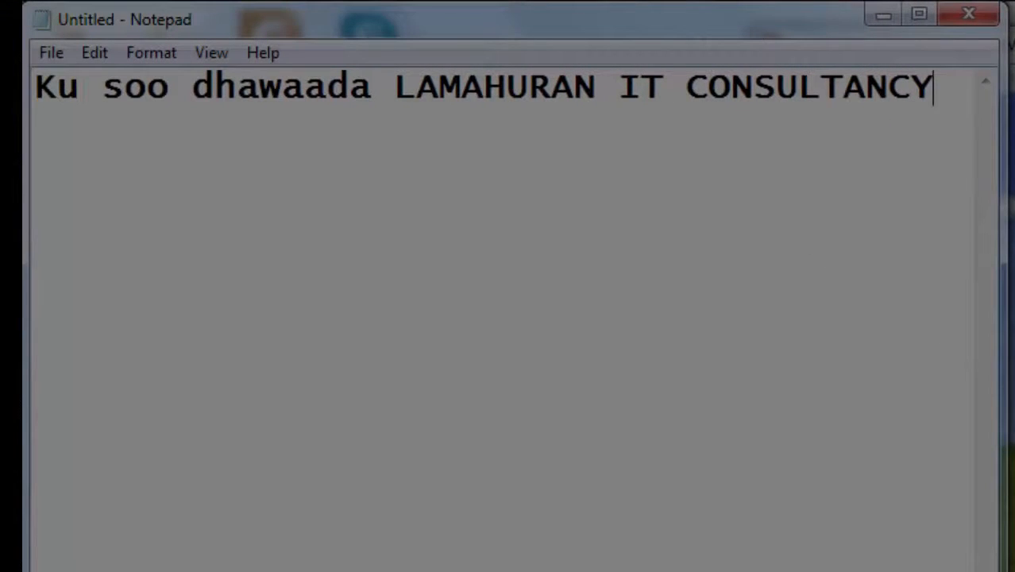
key("Return")
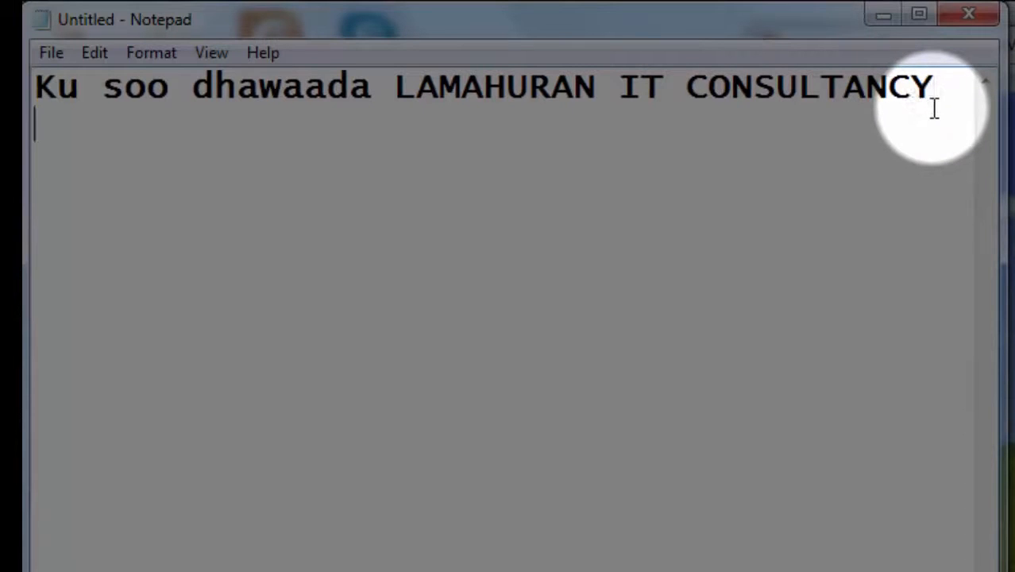
key("Return")
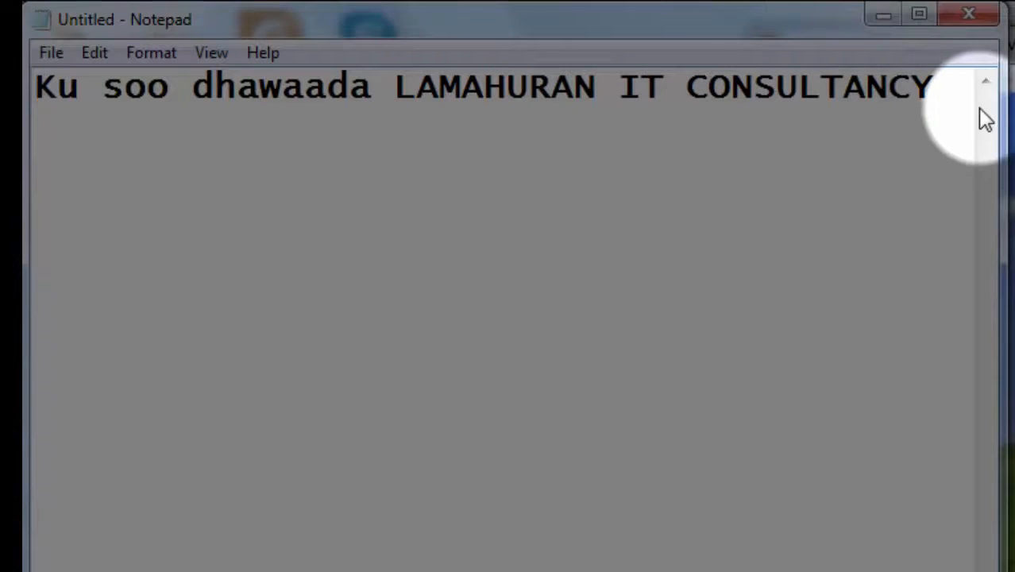
type("CA")
key("BackSpace")
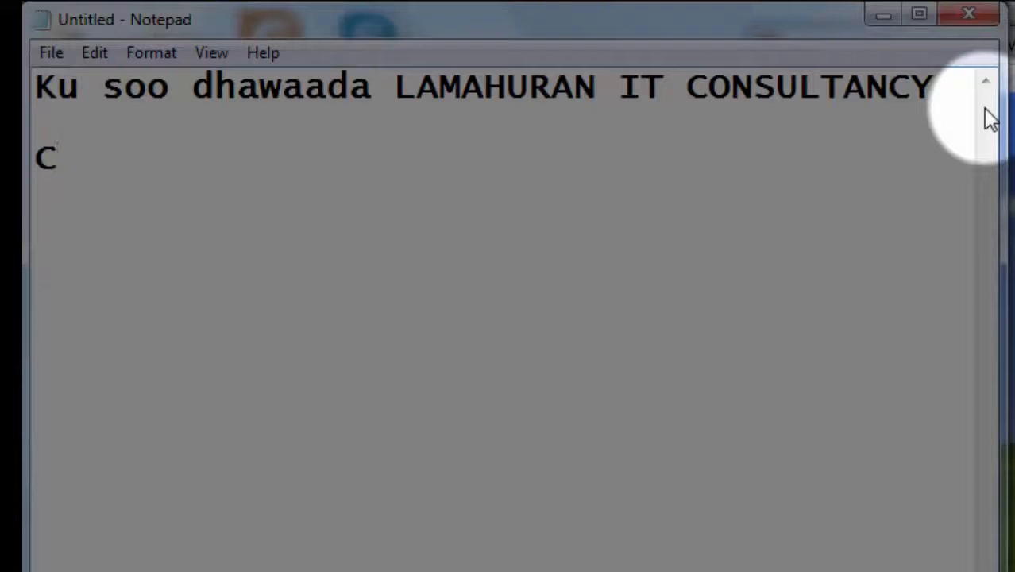
type("as")
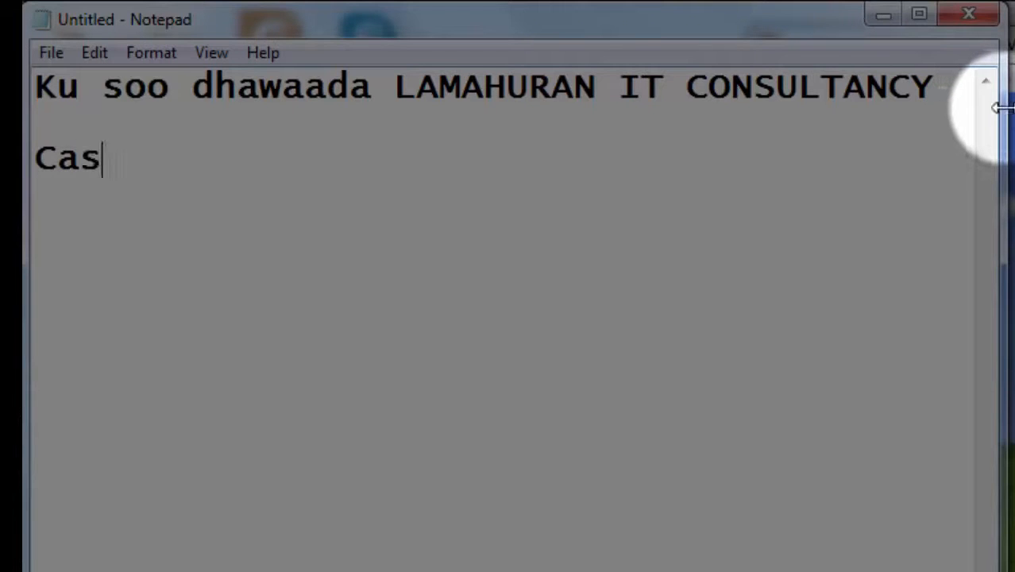
type("harkeen")
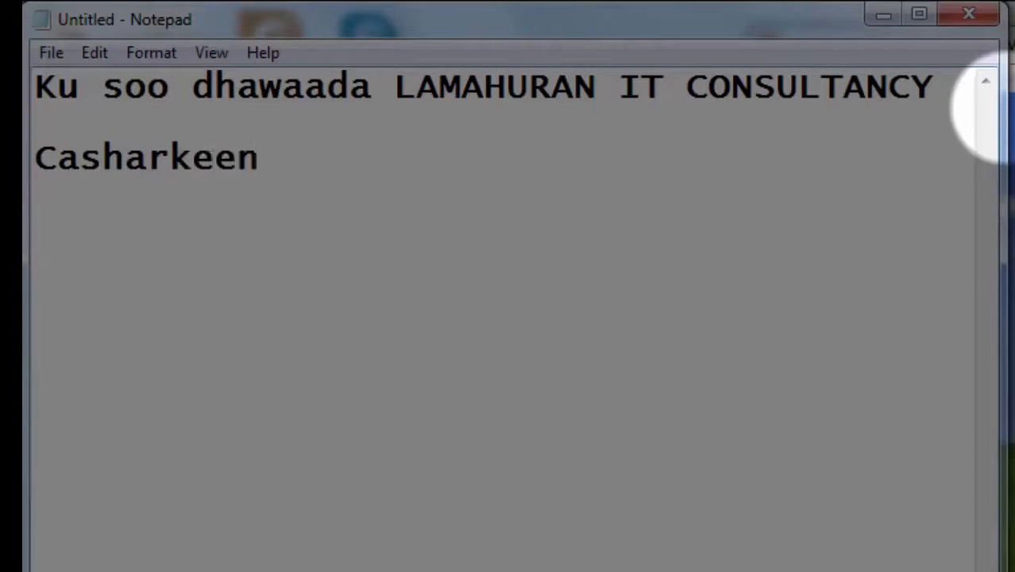
type("a maanta")
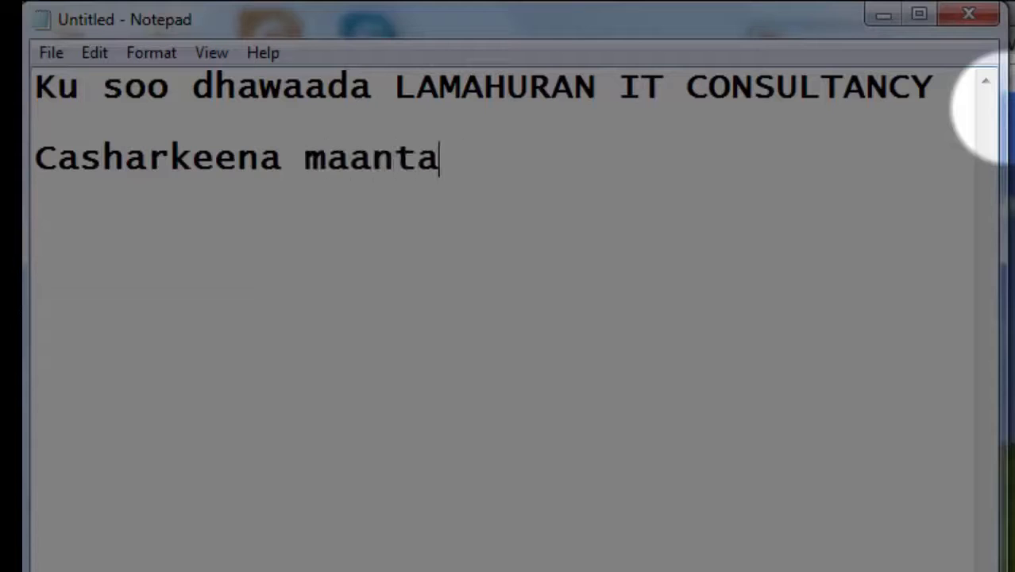
type(" waxaan ku ")
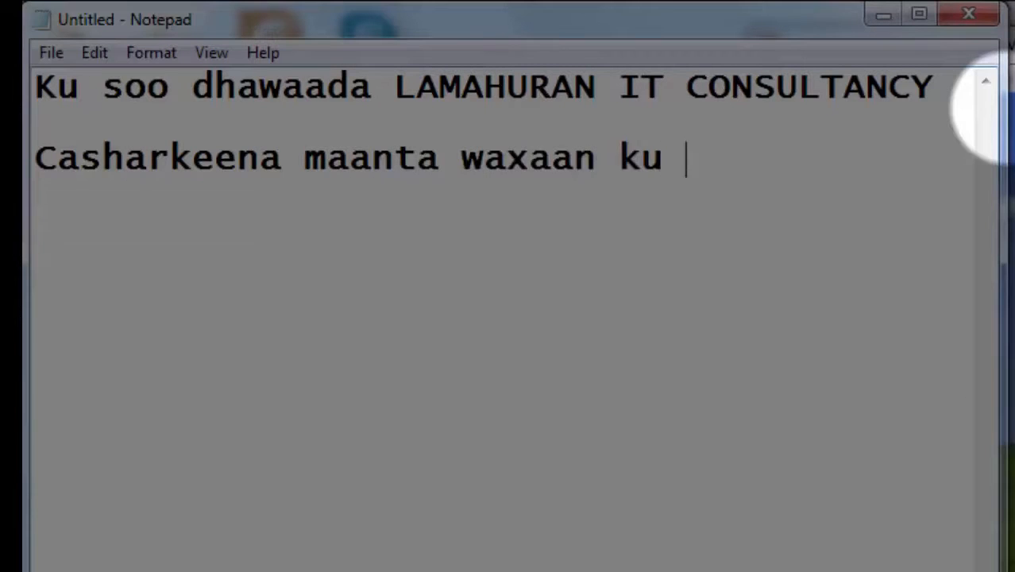
type("baran")
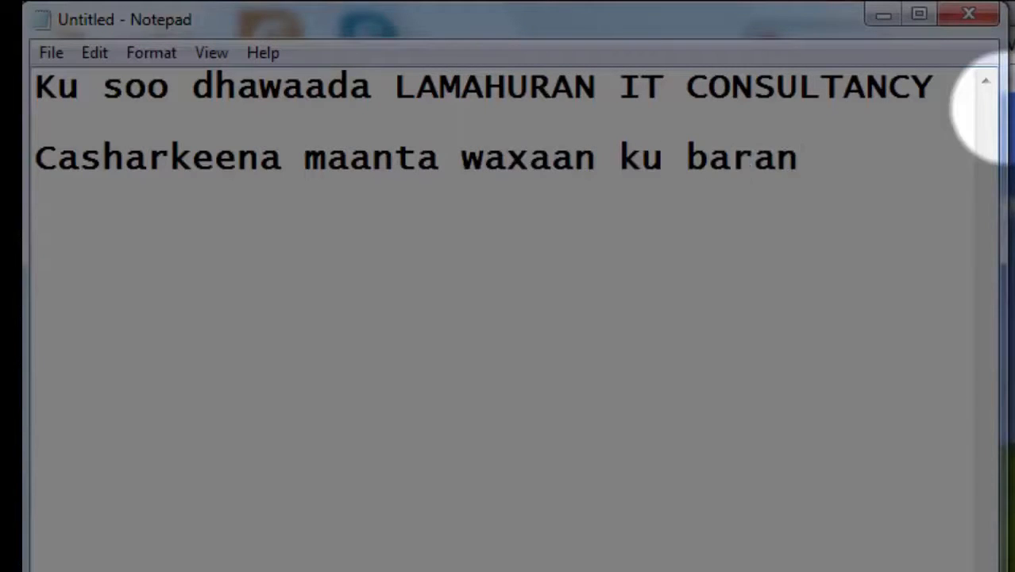
type(" doonaa")
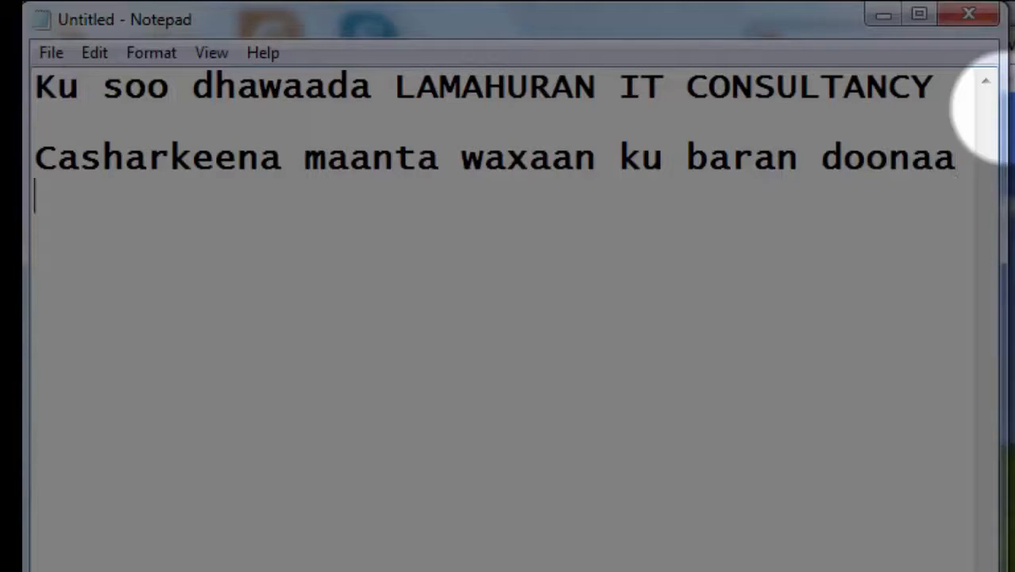
Add the line 'sidee baad u samaysan lahayd Email webmail?' and widen the window to fit it.
key("Return")
type("sid")
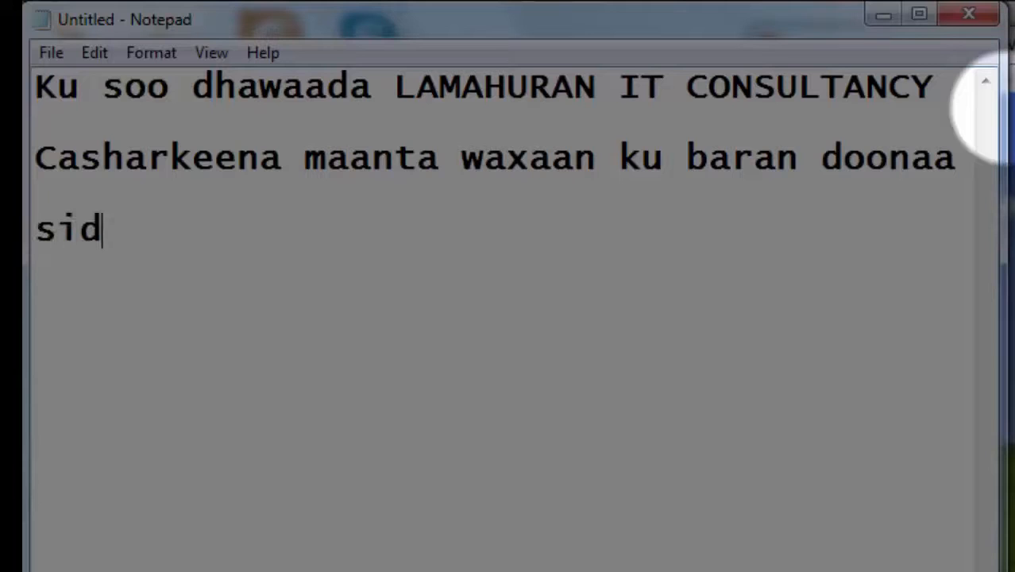
type("ee baad ")
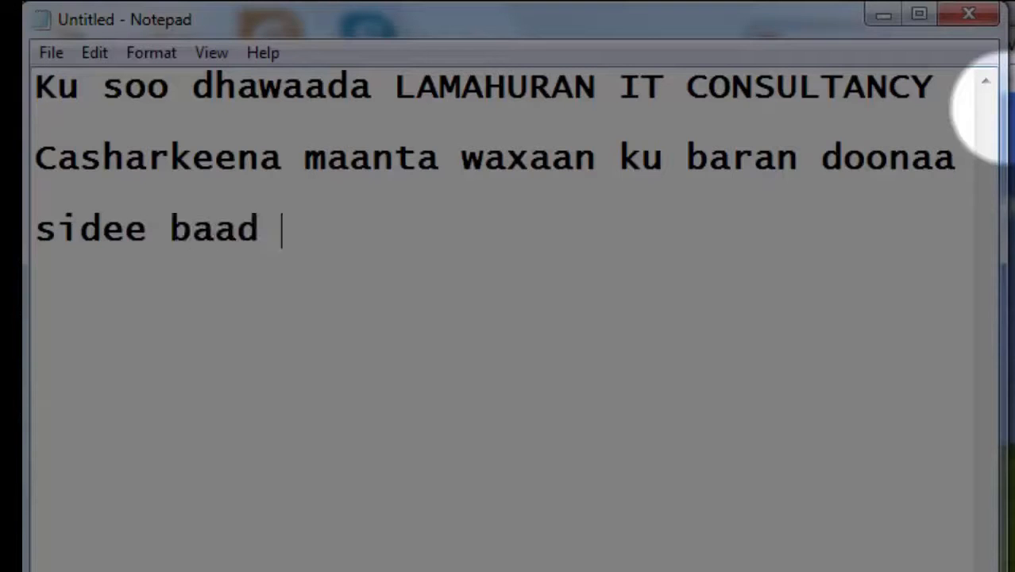
type("u samaysan")
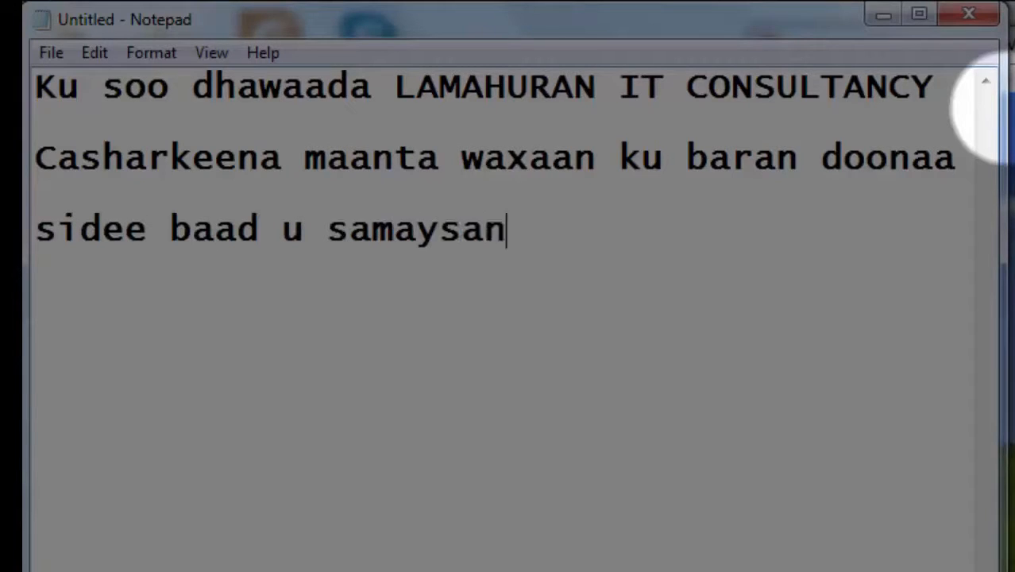
type(" lahayd")
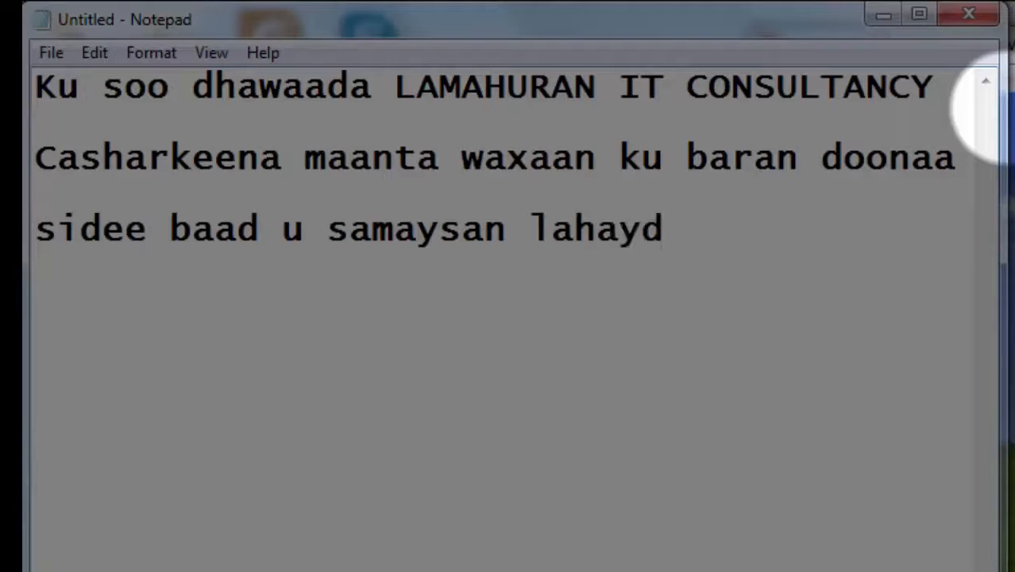
type(" Email")
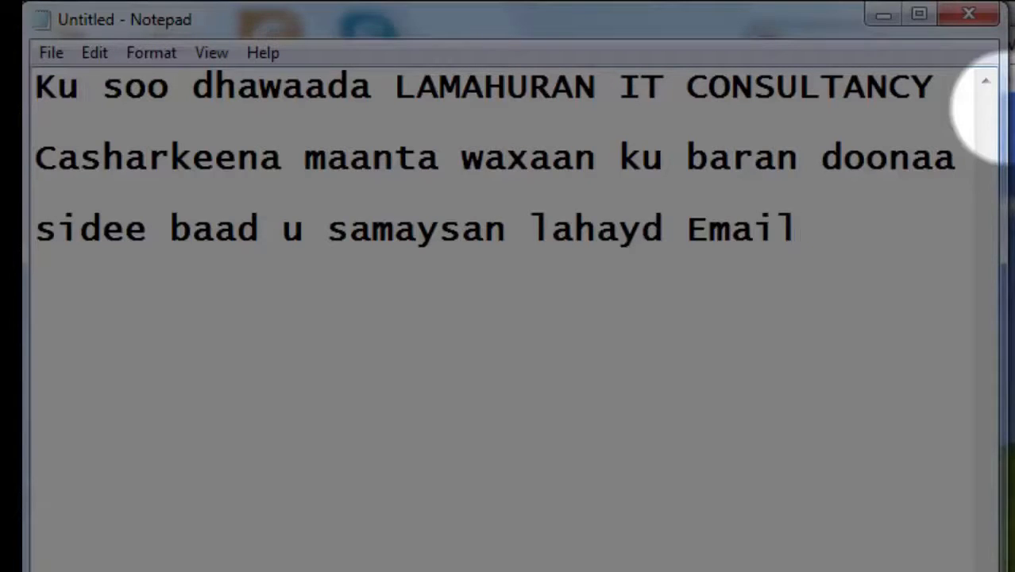
type(" web")
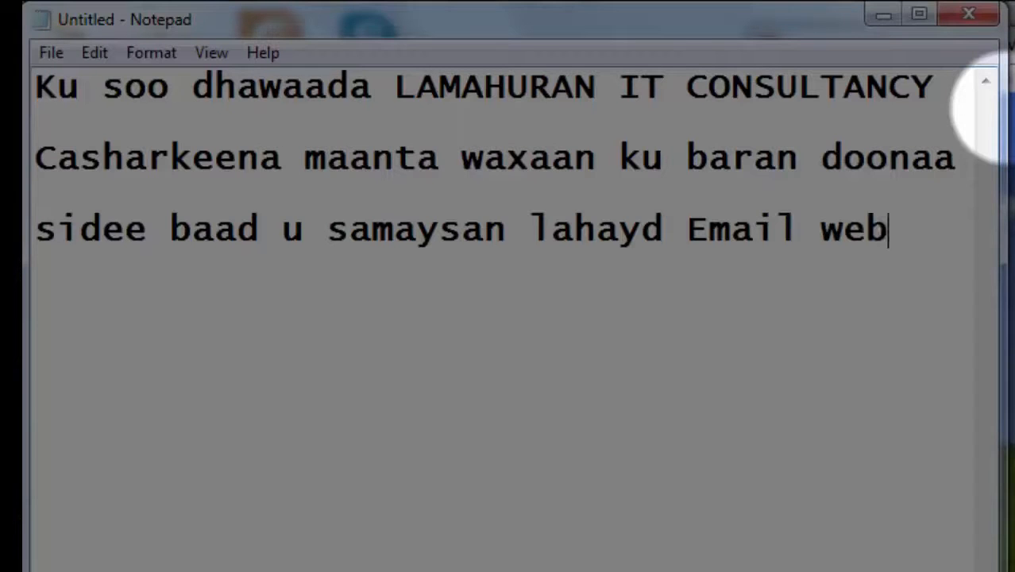
type("mail")
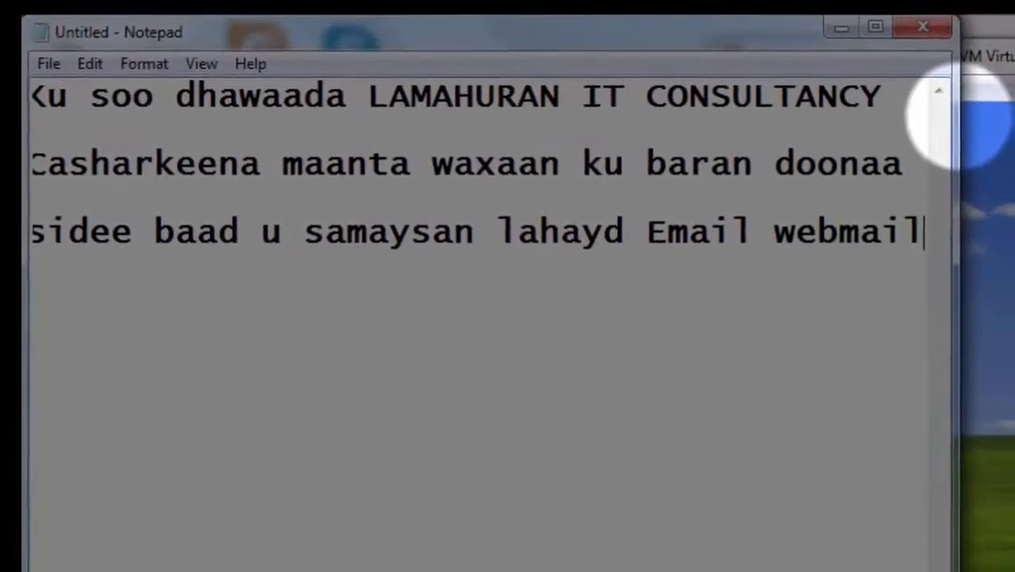
type("?")
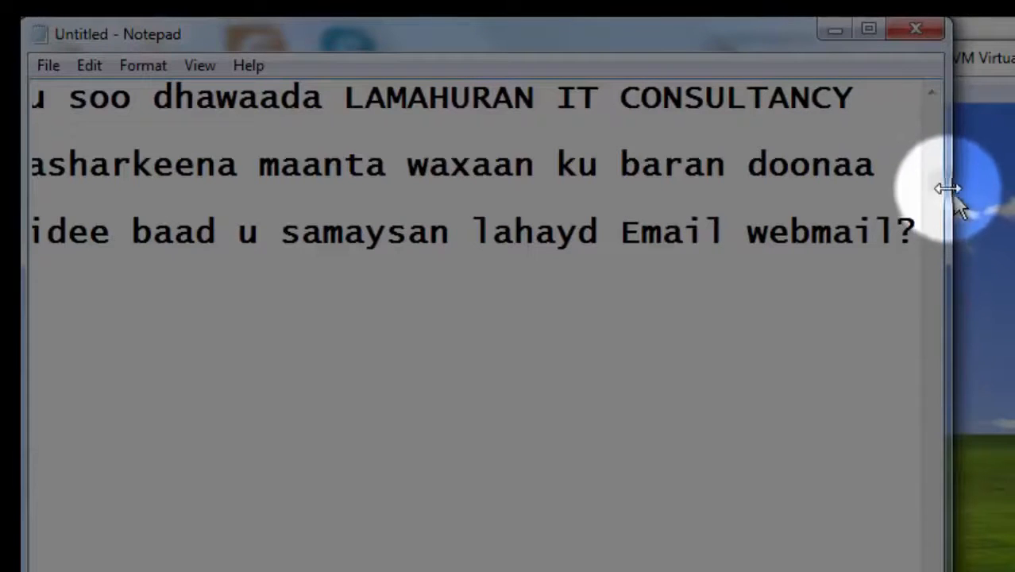
left_click_drag(948, 189, 1014, 189)
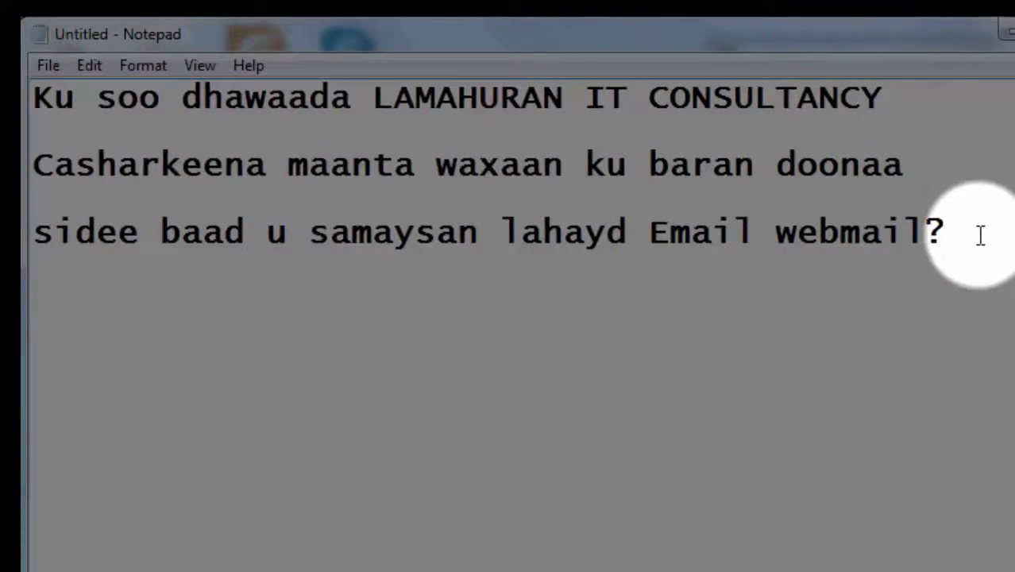
key("Return")
Type the line 'hadii aad haysatid Domain iyo hosting waa inaad'.
type("wa")
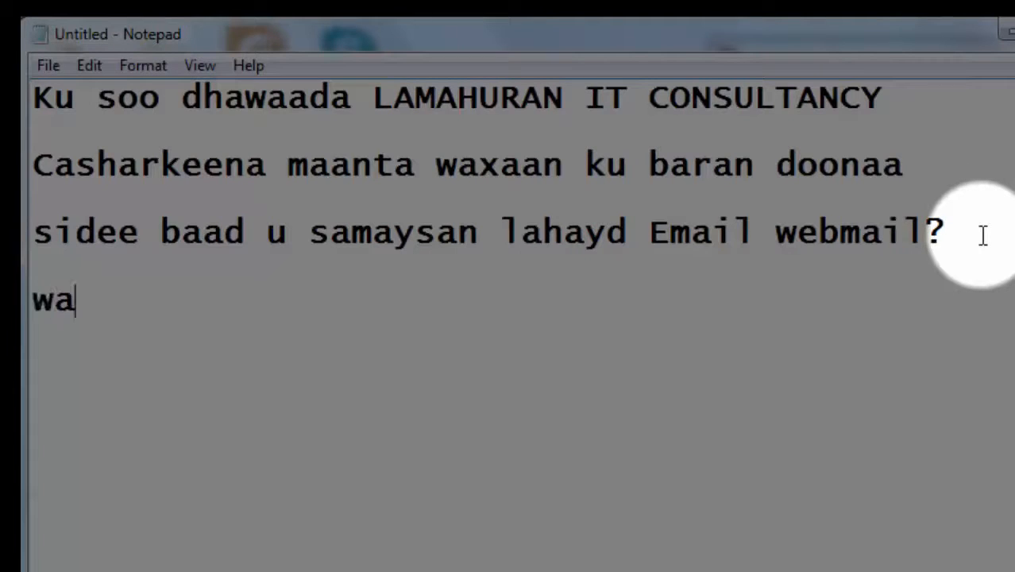
key("BackSpace")
key("BackSpace")
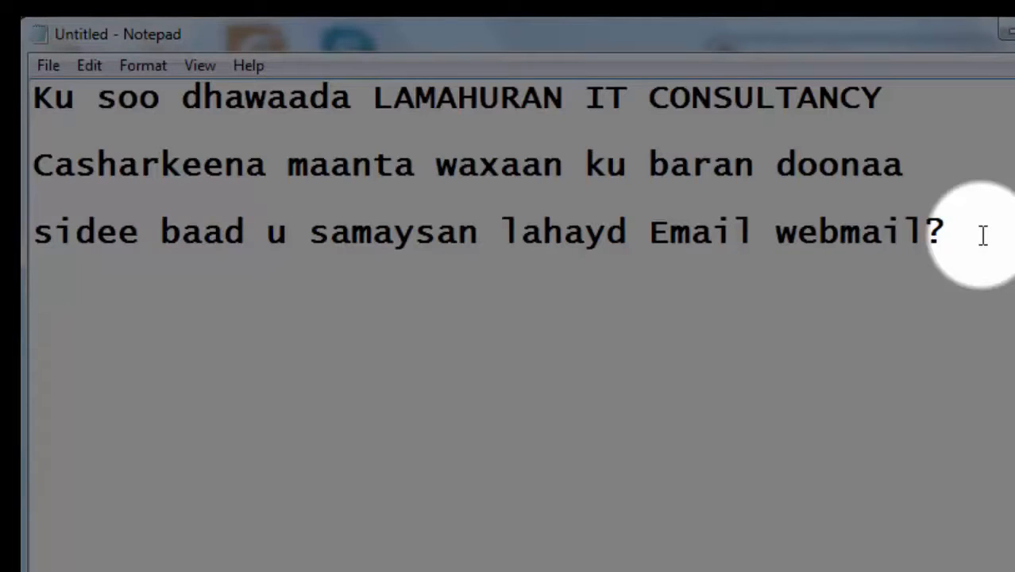
type("hadii ")
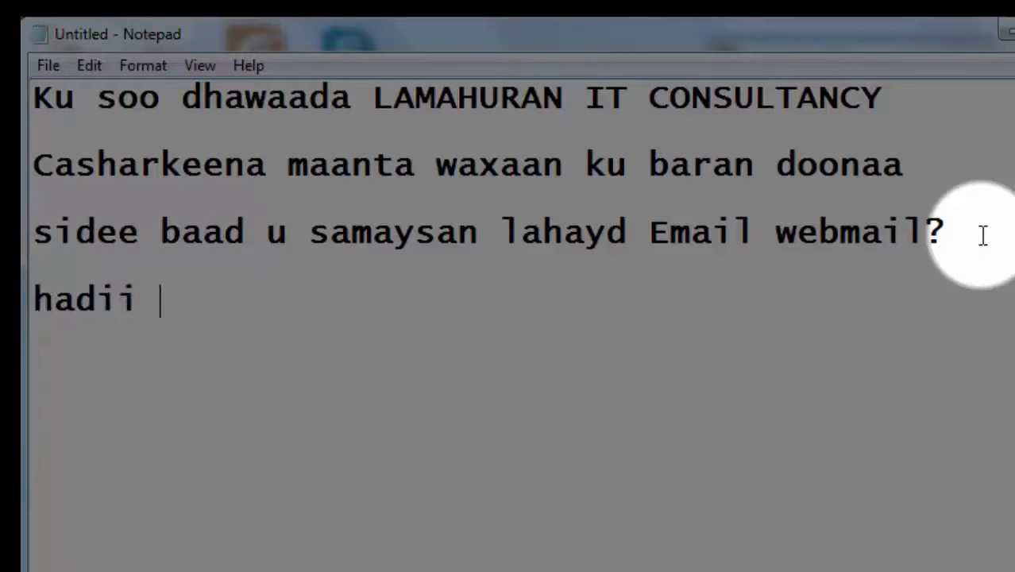
type("aa")
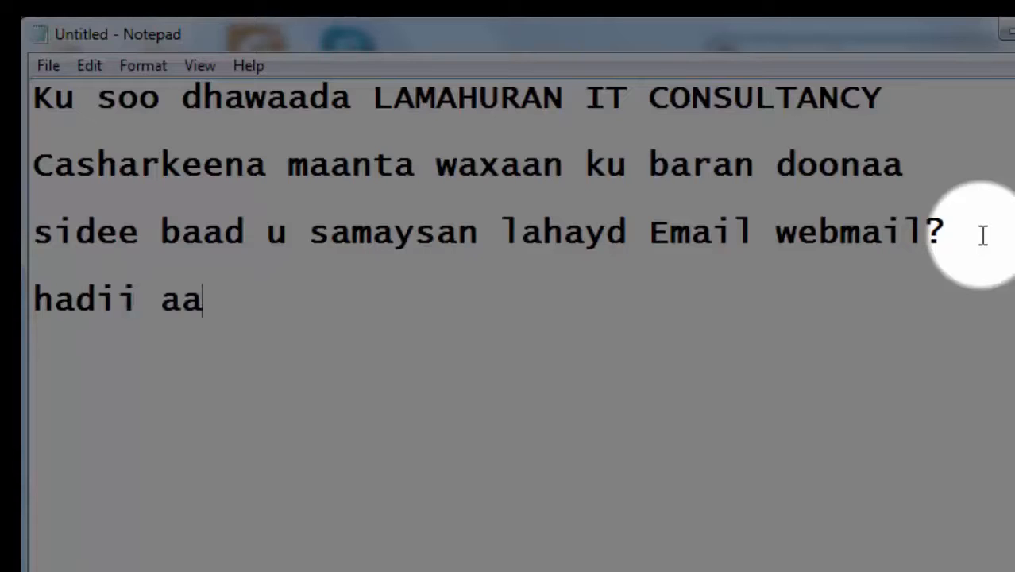
type("d haysat")
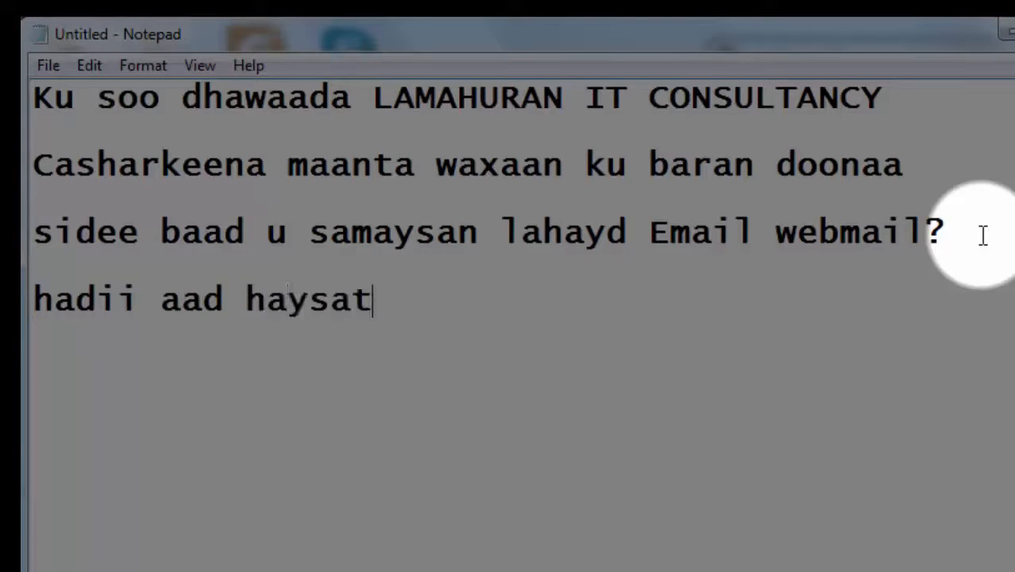
type("id ")
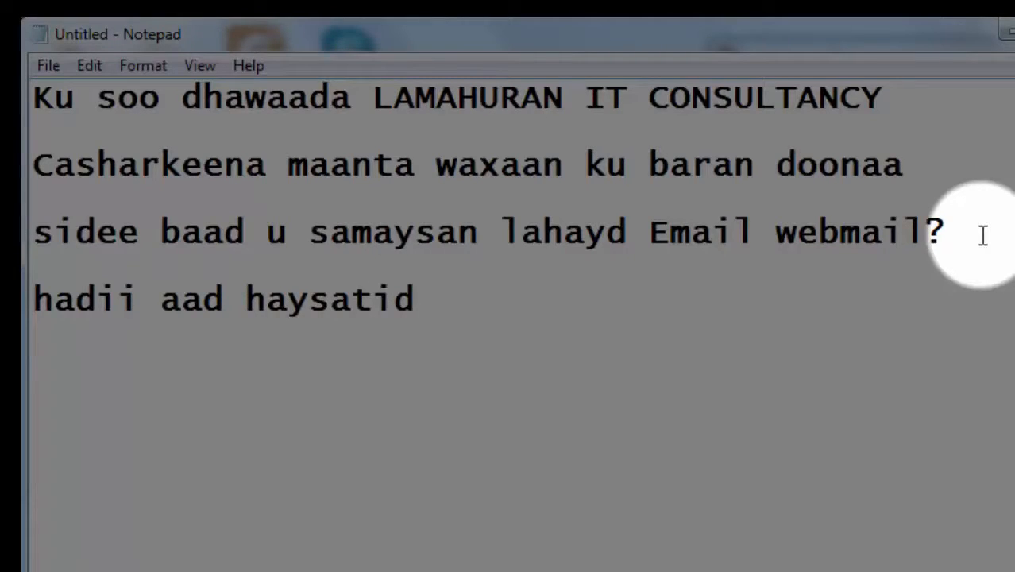
type("Do")
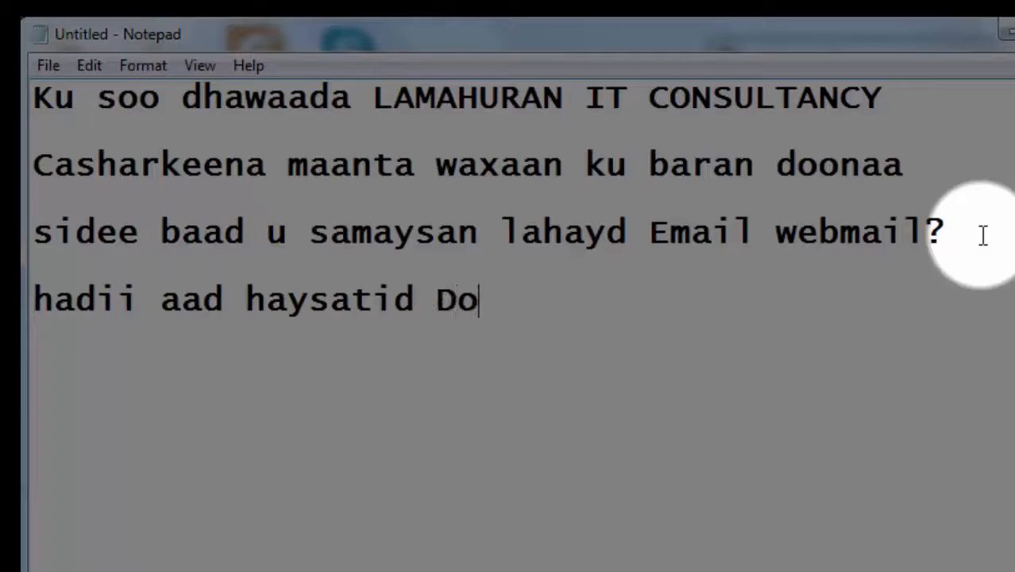
type("main i")
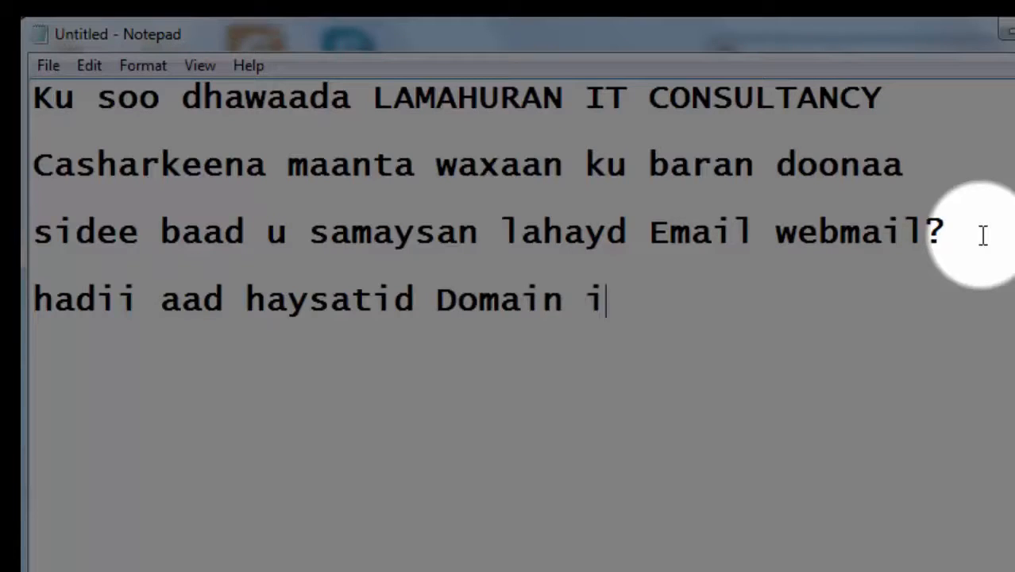
type("yo hostin")
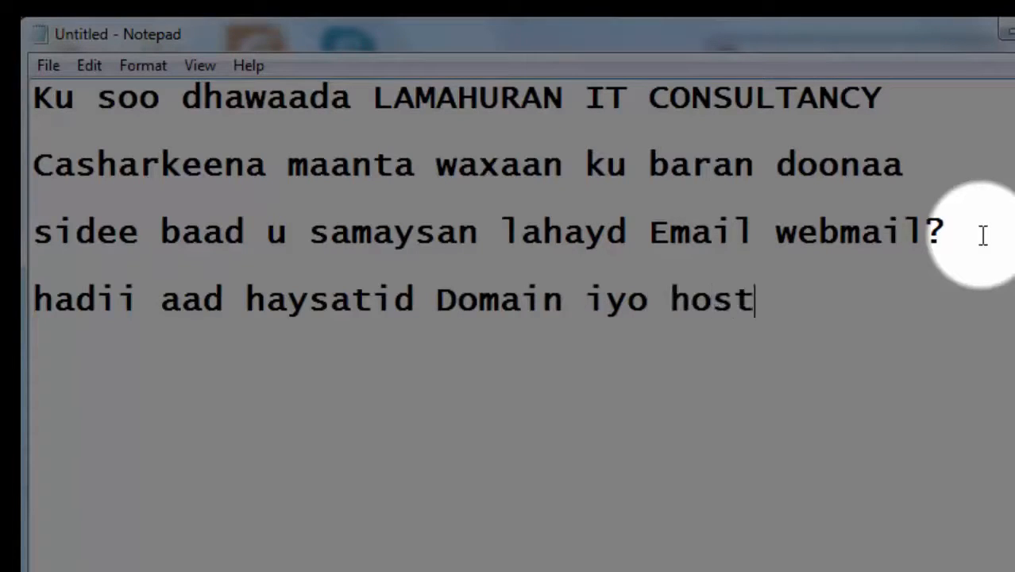
type("g ")
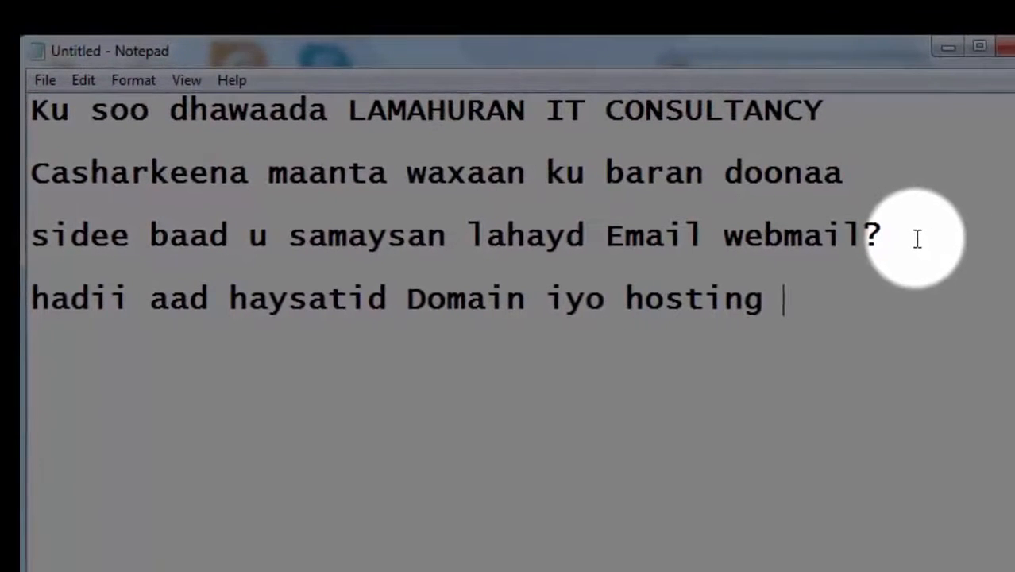
type("waa inaad")
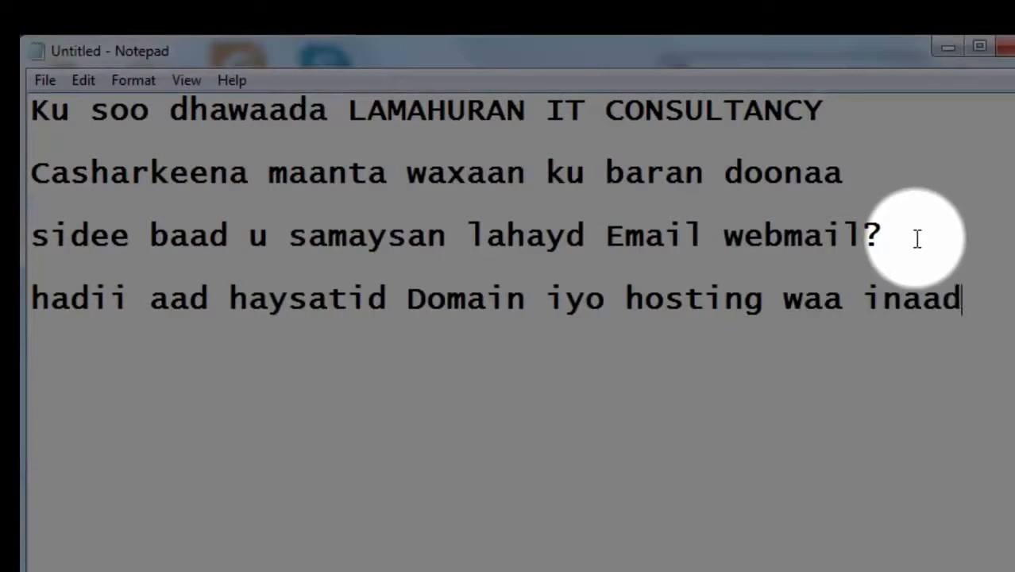
Add the line 'imika samaysataa Email oo anaad shirkad u daba fadhisan', widening the window to fit.
key("Return")
type("imika sam")
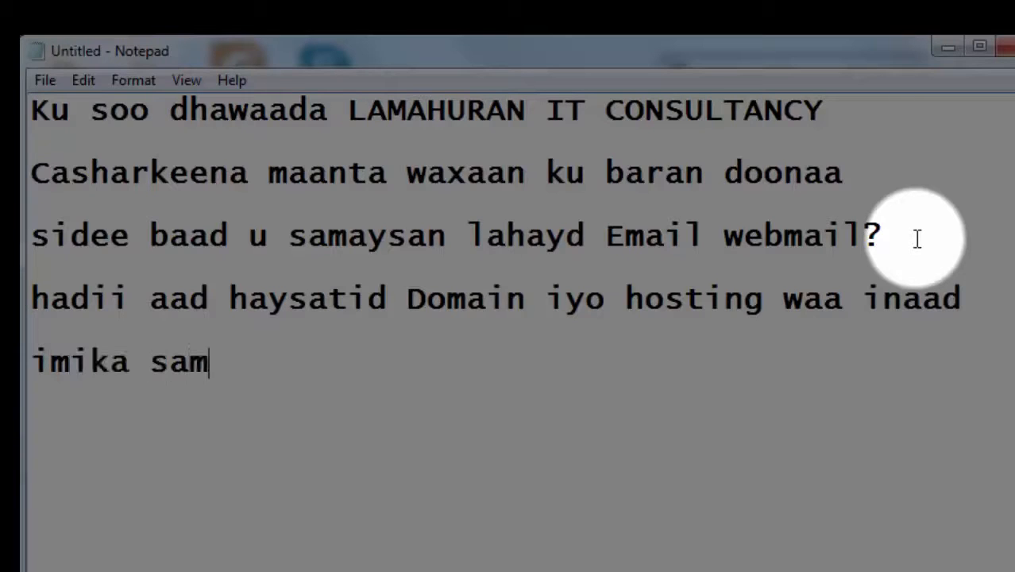
type("aysa")
type("t")
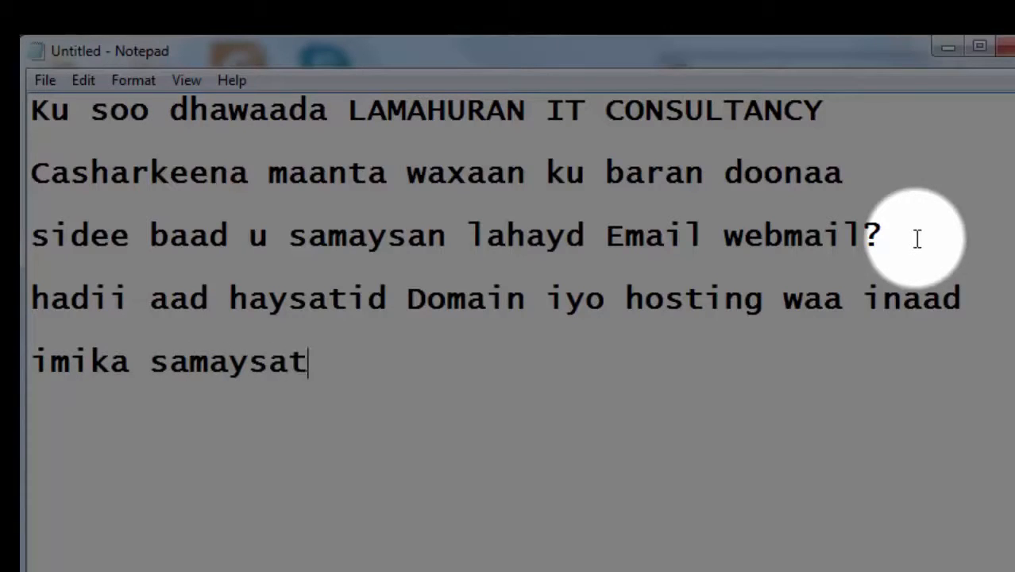
type("aa Ema")
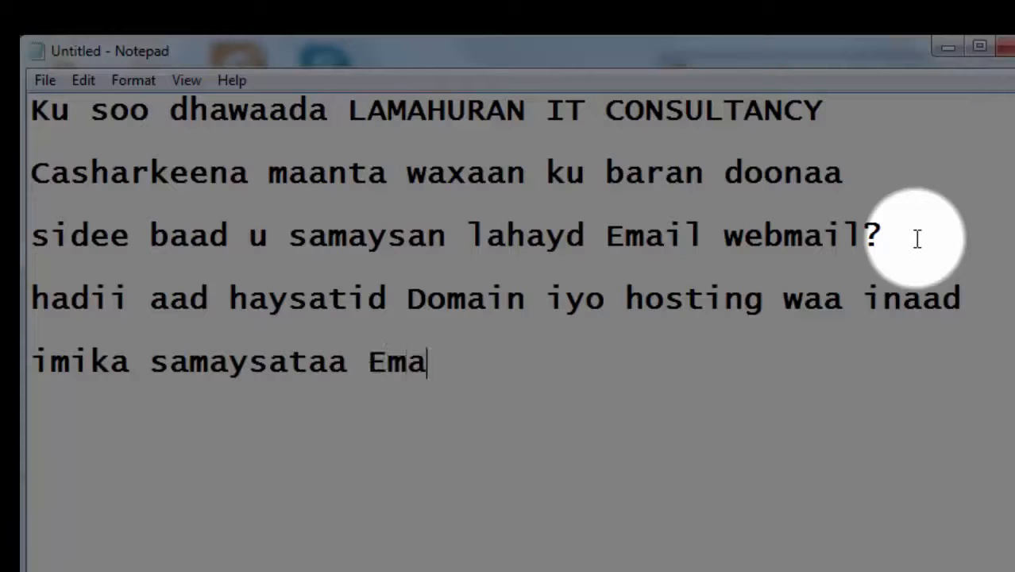
type("il oo ana")
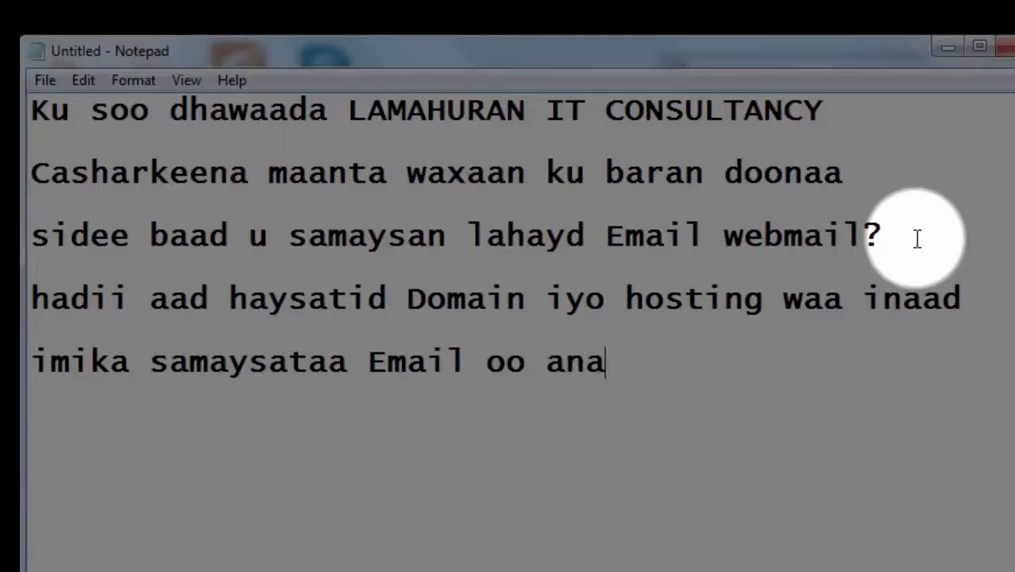
type("ad shirkad")
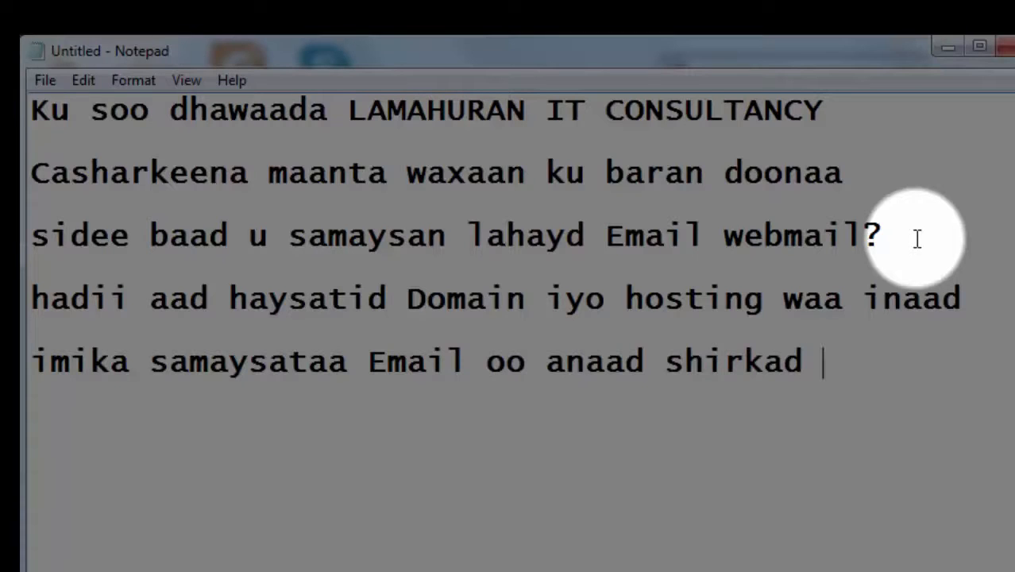
type(" u daba")
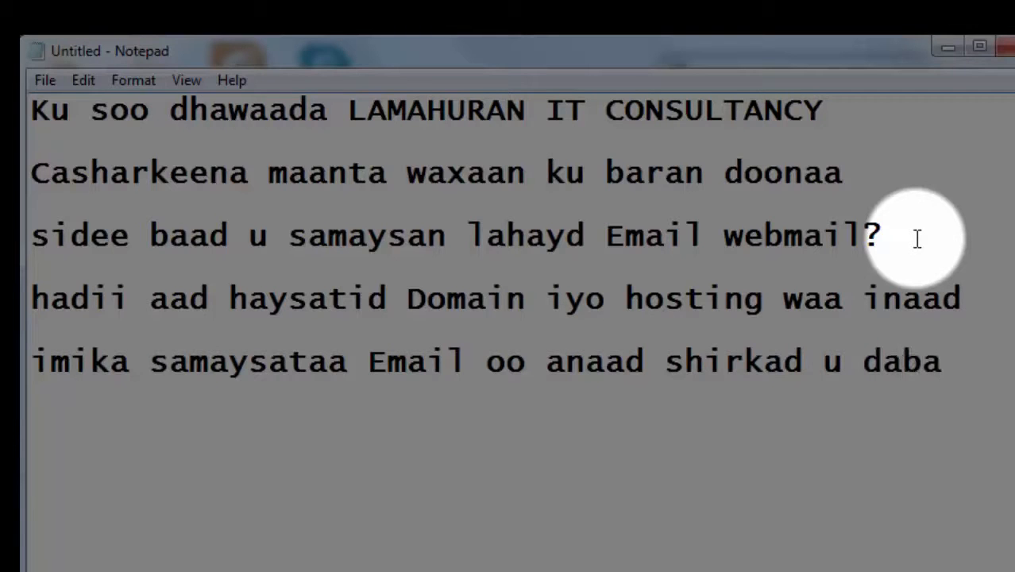
left_click_drag(929, 333, 1006, 334)
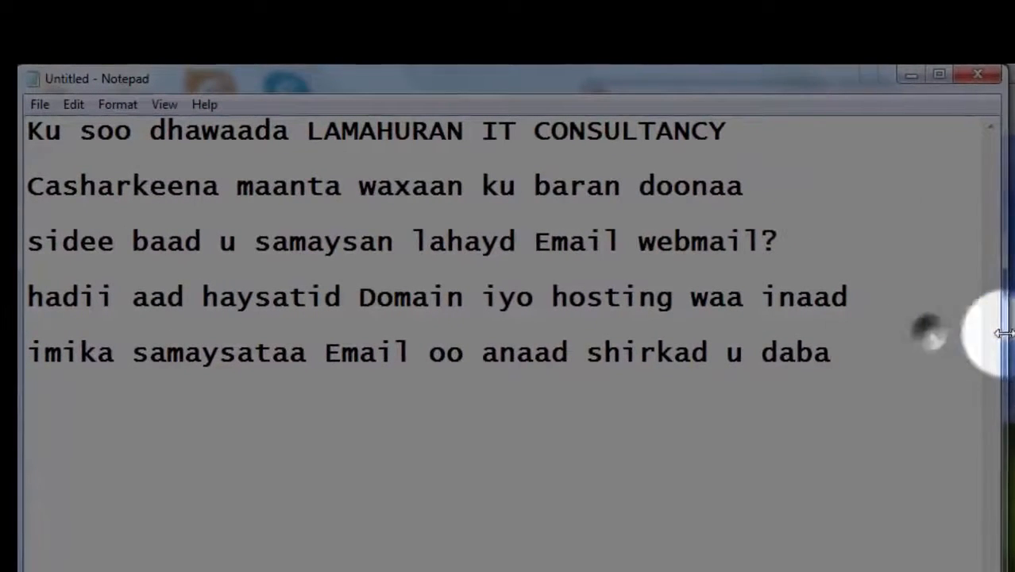
type("fadhisan")
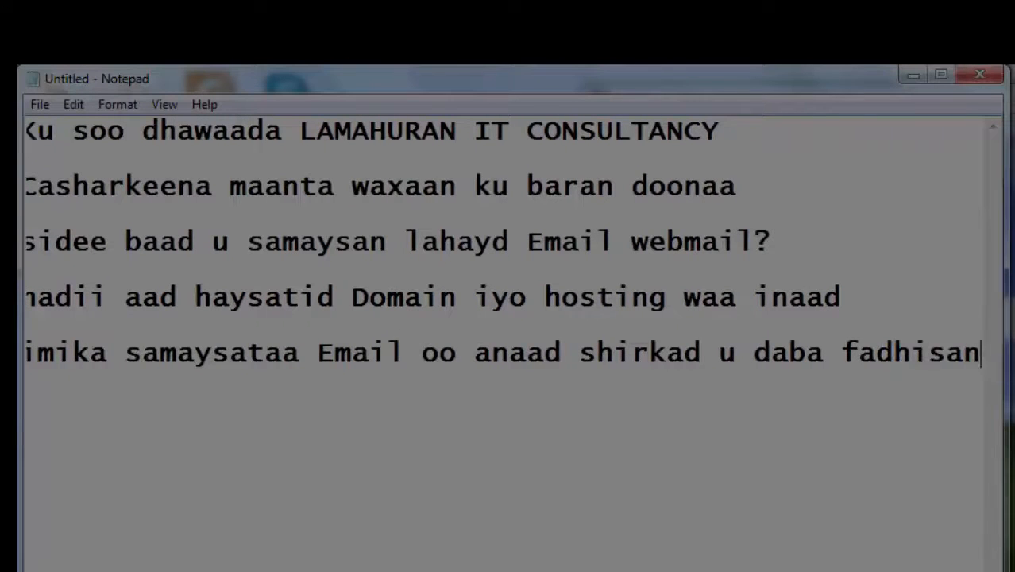
Widen the window and add the line 'maxaad u baahan tahay inaad Email samaysatid WEBMAIL?'.
left_click_drag(1004, 387, 1010, 386)
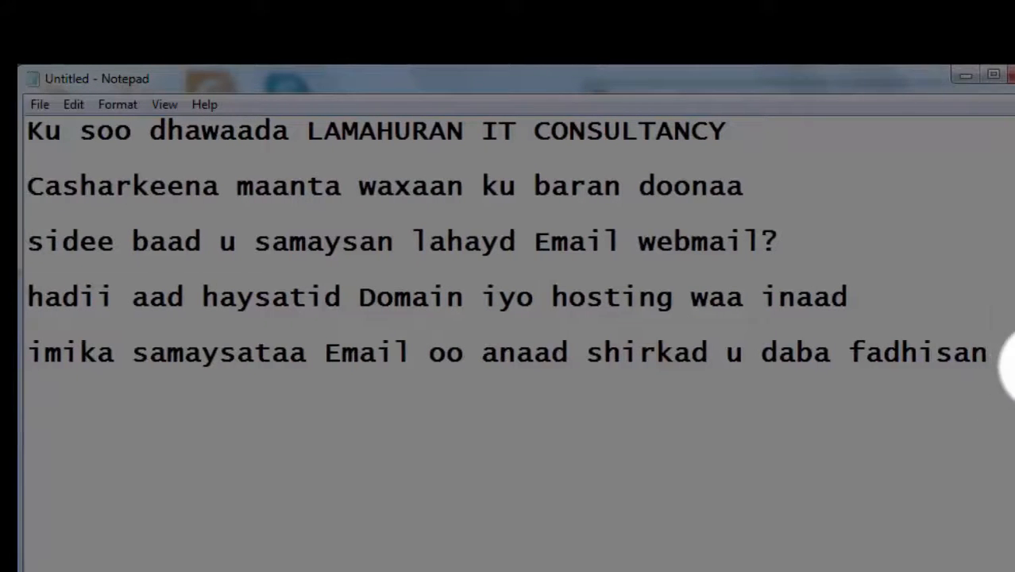
type("]")
key("BackSpace")
key("Return")
type("maxaad ")
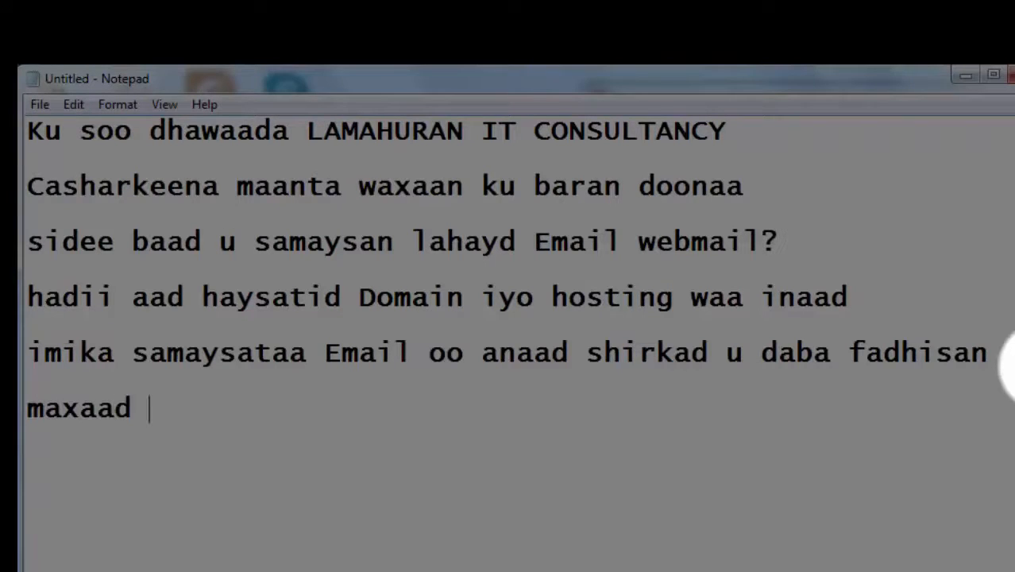
type("u baahan ")
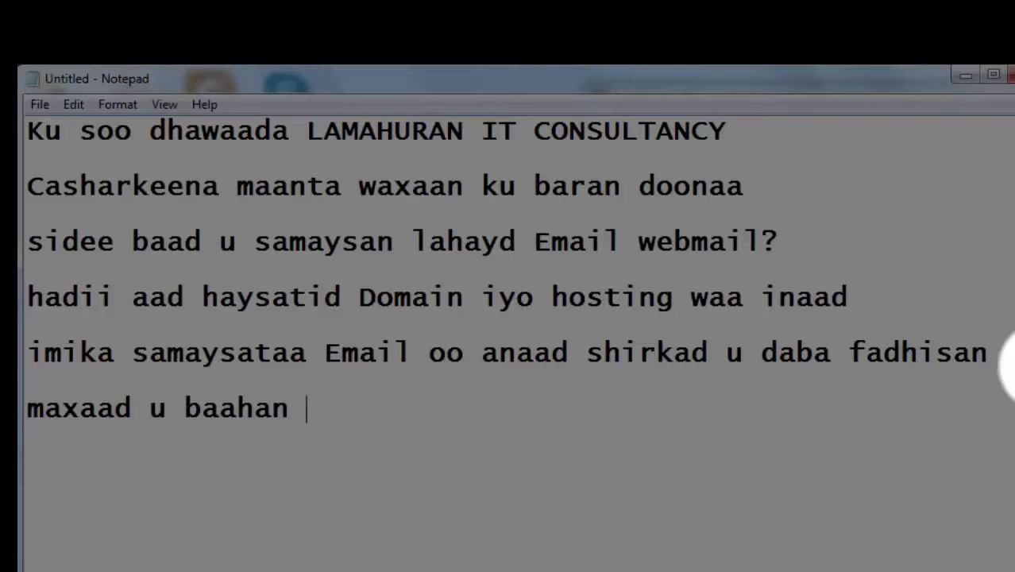
type("tahay inaad ")
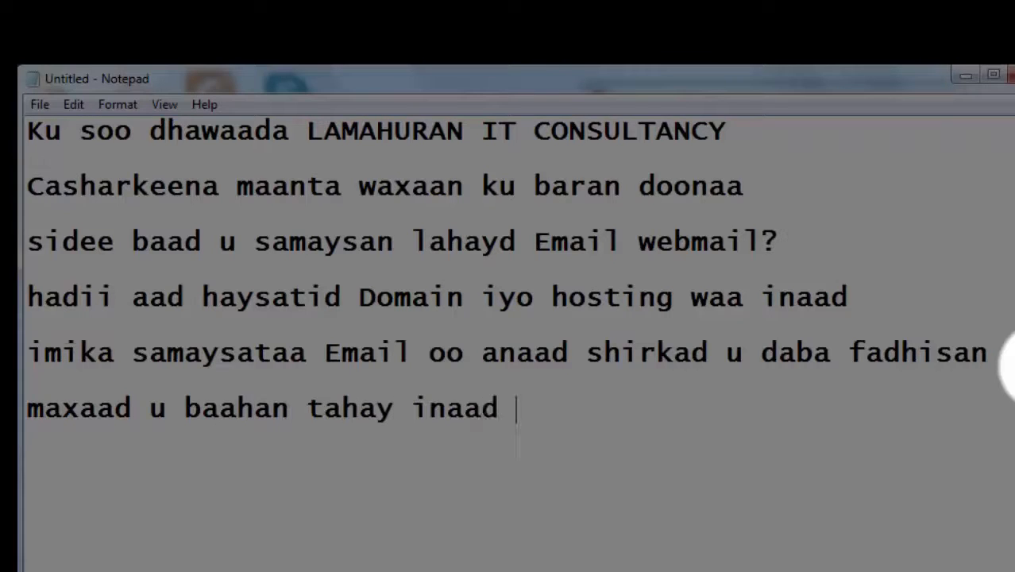
type("Email sa")
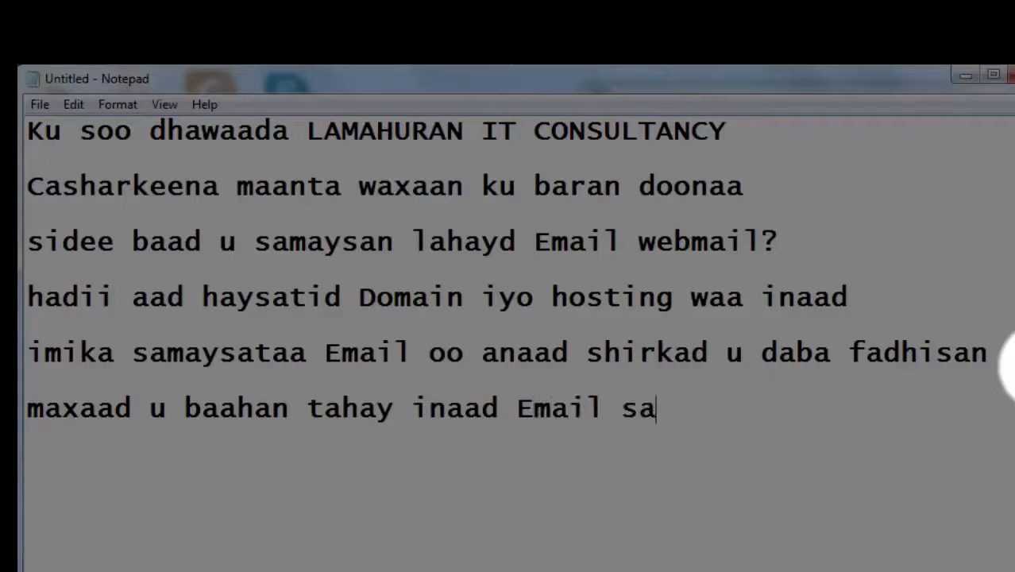
type("maysati")
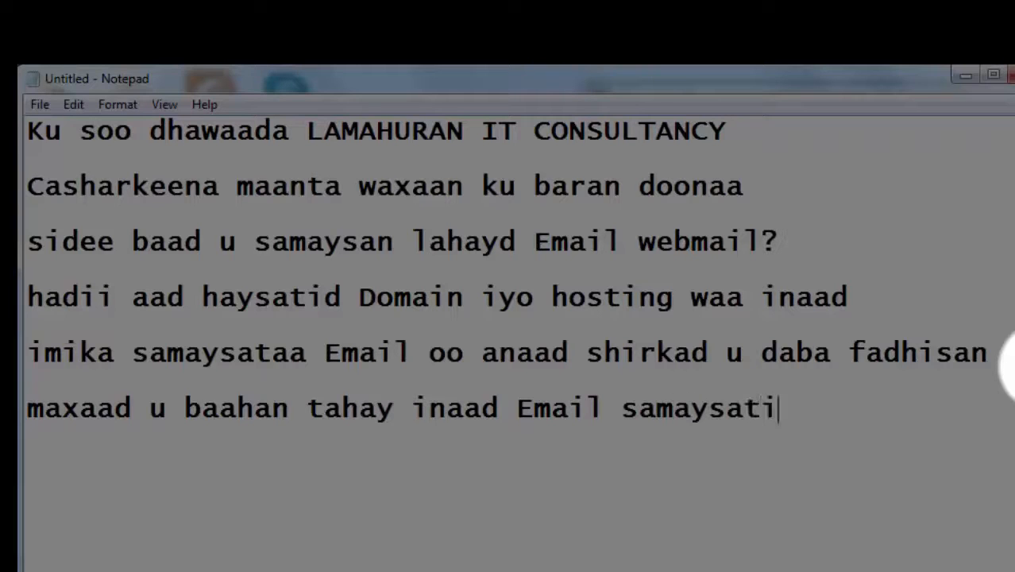
type("d WE")
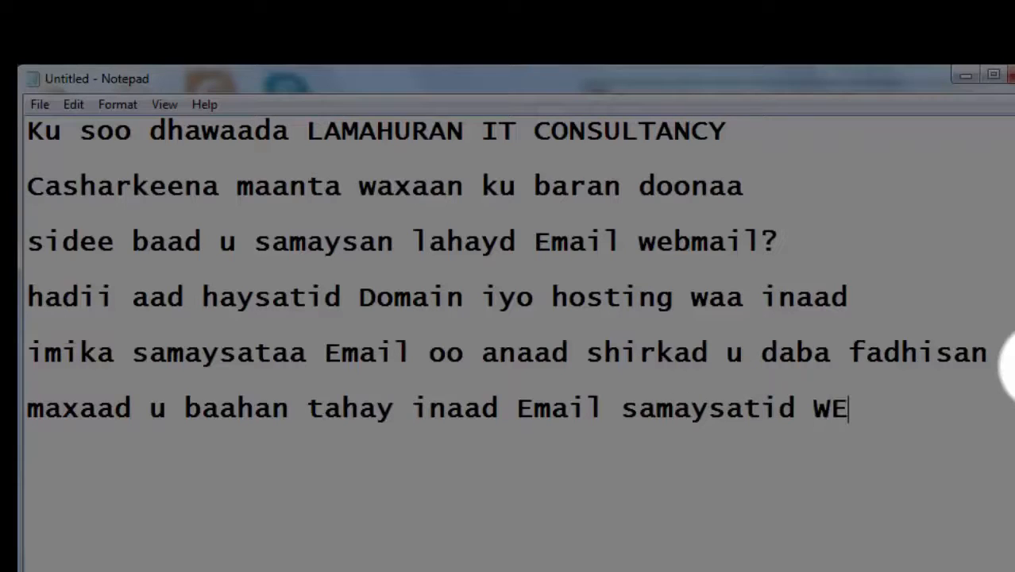
type("BMAIL")
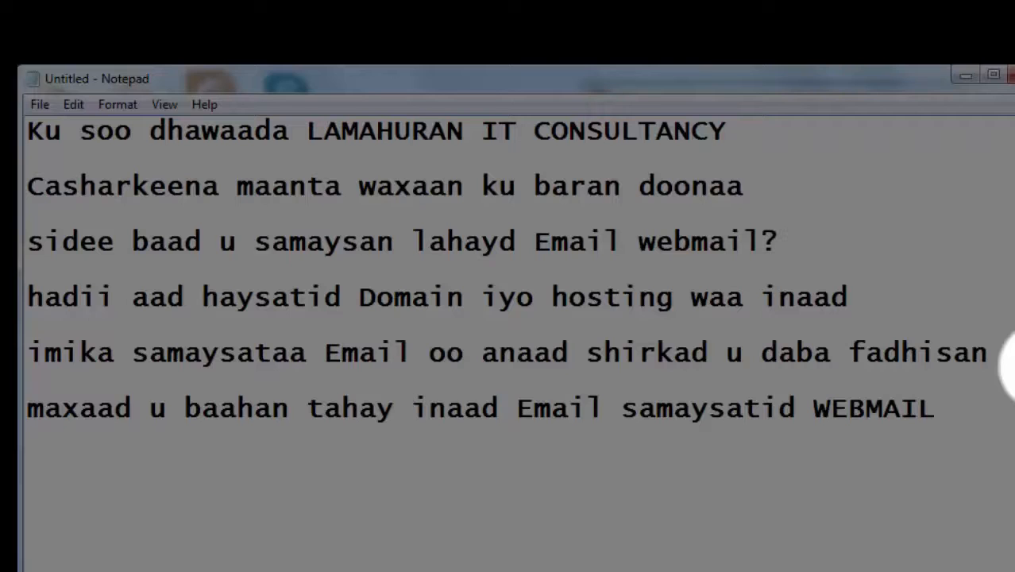
type("?")
Add the list '1. DOMAIN', '2. HOSTING' and begin 'markaad heshid labadaas waxaad…'.
key("Return")
key("Return")
type("1. DOMAIN")
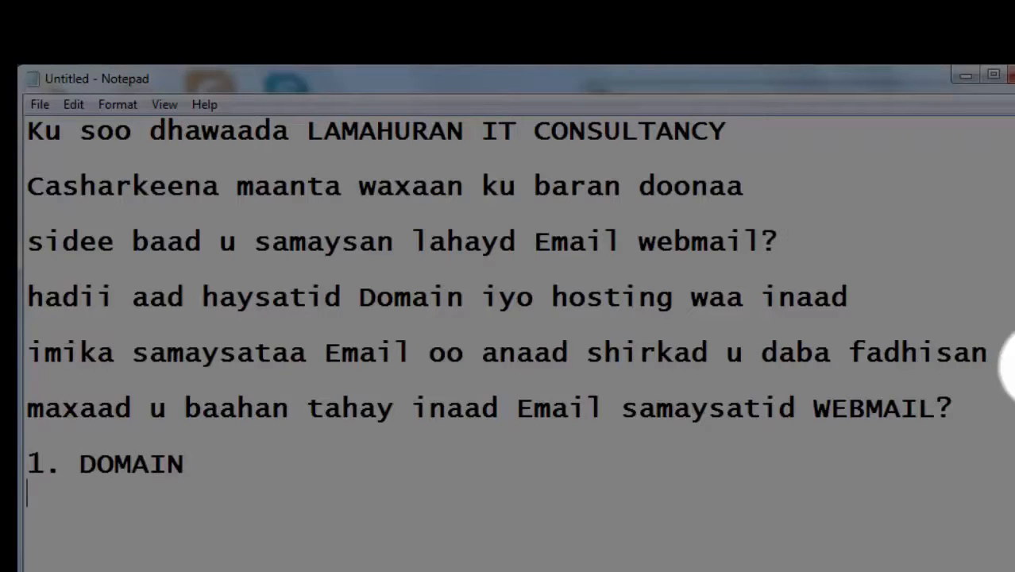
type("2. HOSTING")
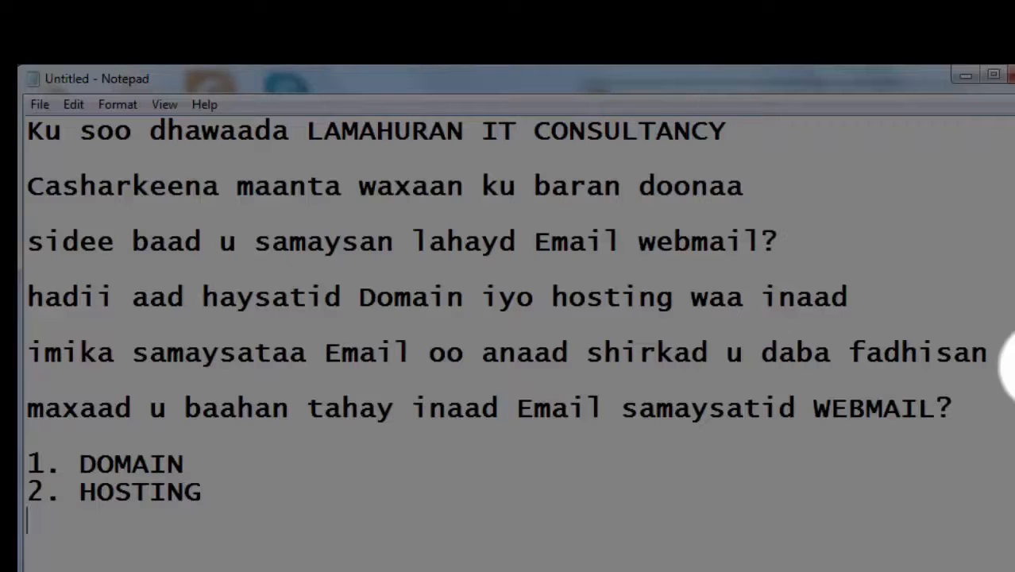
type("mara")
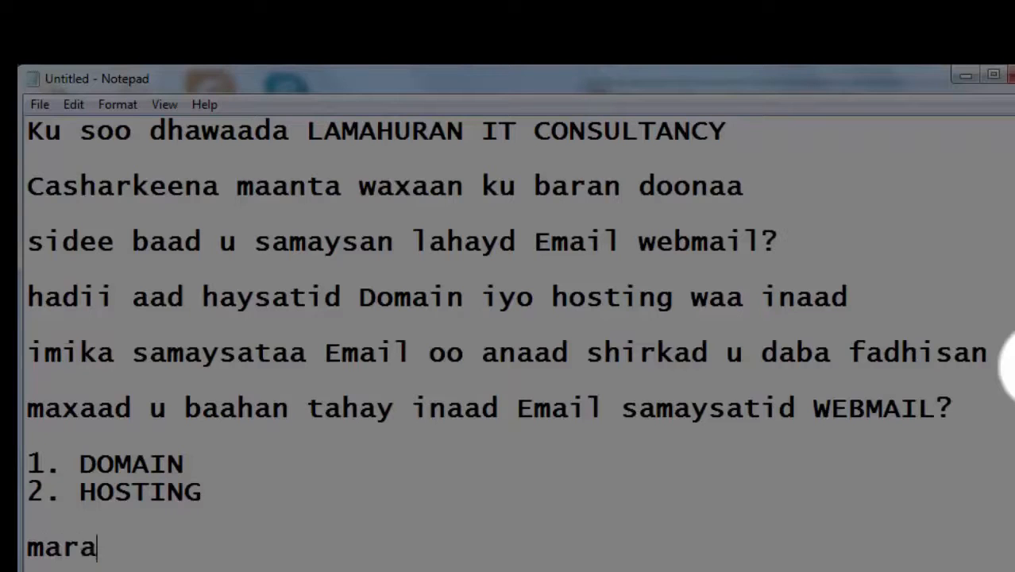
key("BackSpace")
type("kaad ")
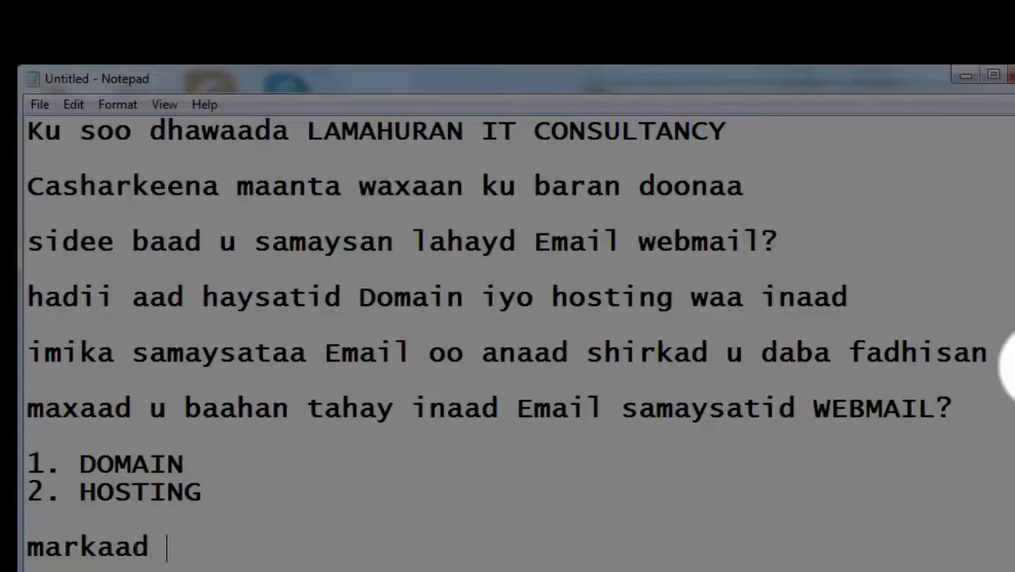
type("heshid laba")
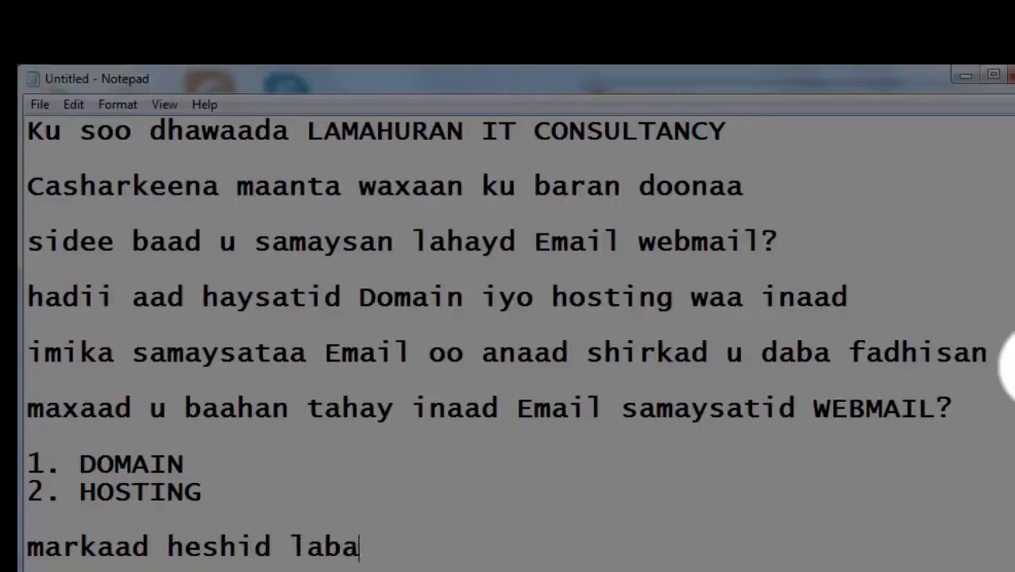
type("daas ")
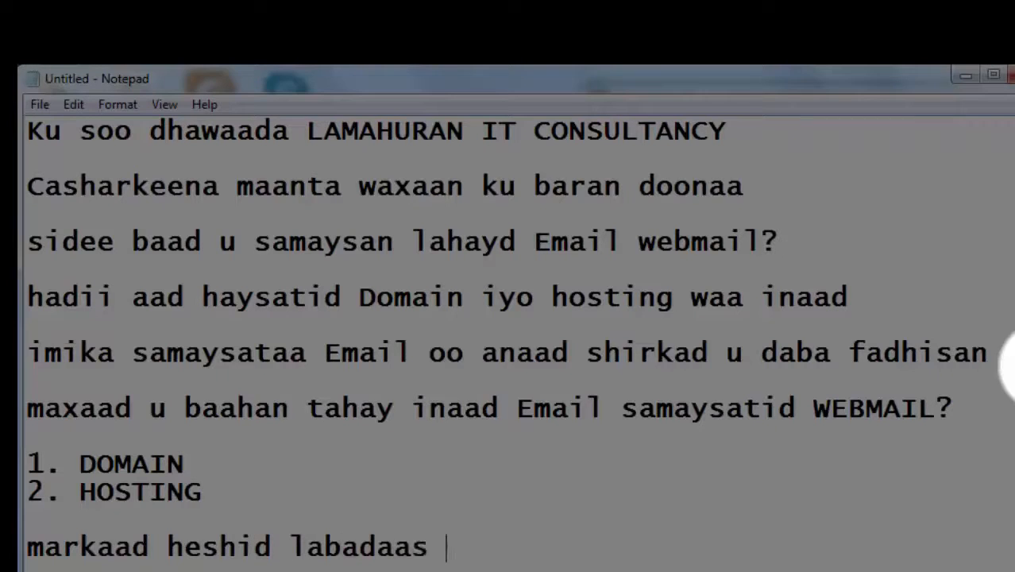
type("waxaad")
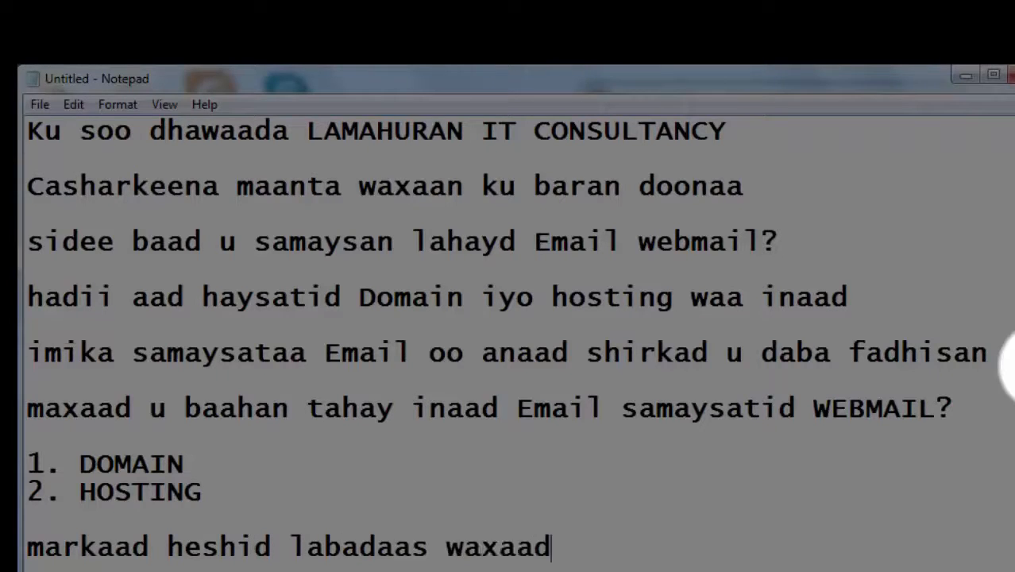
type(" soo")
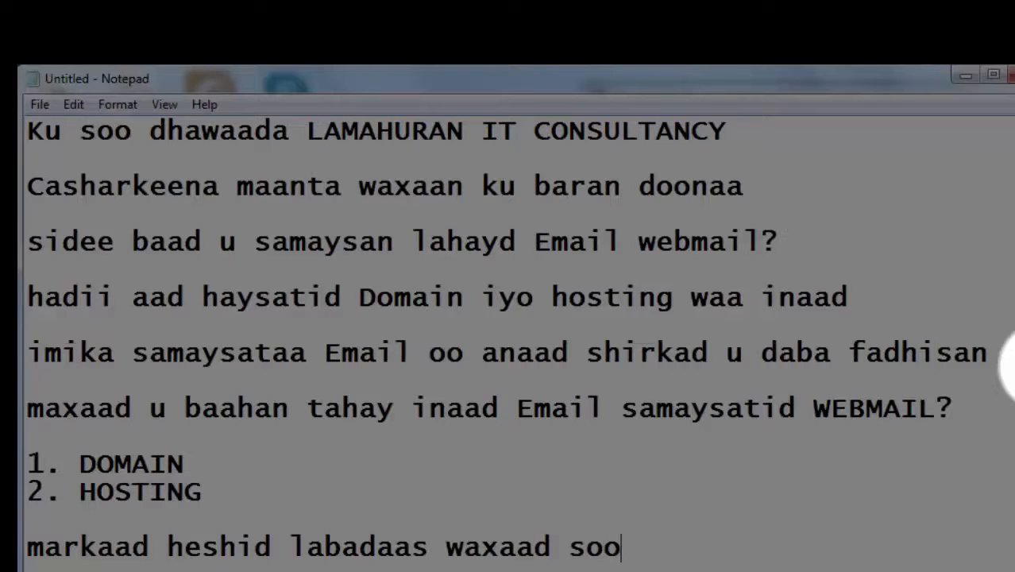
Continue with 'heshaa oo aad shirkada ka codsadaa in lagu soo diro', trimming the misspelled CPANLE.
key("BackSpace")
key("BackSpace")
key("BackSpace")
type("hesh")
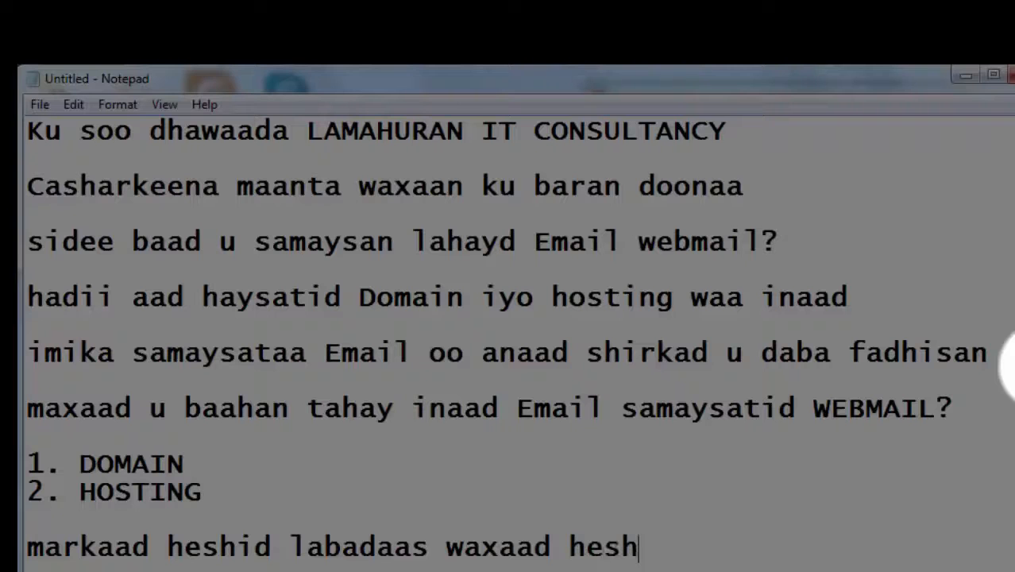
type("aa oo aad ")
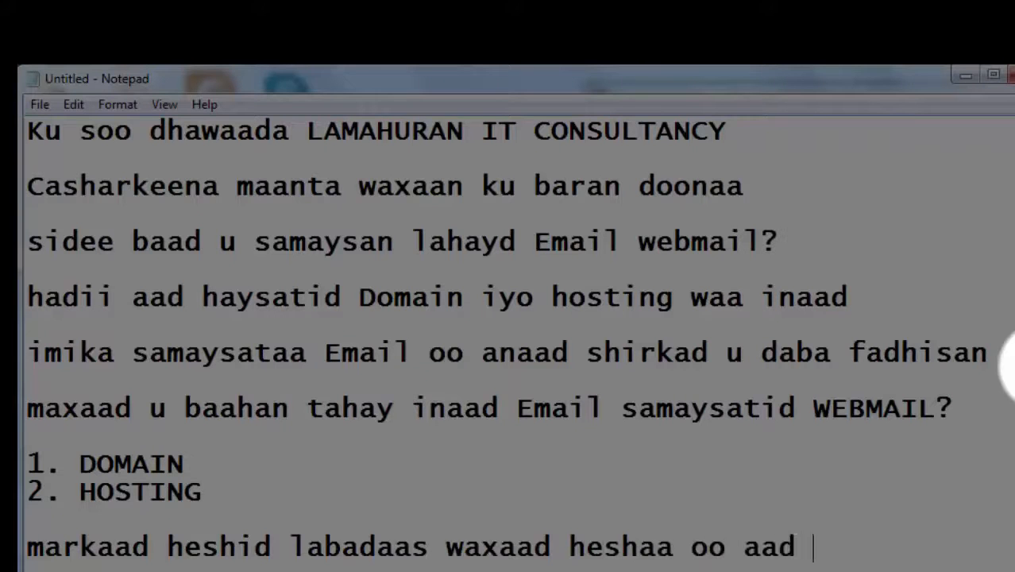
type("shirkada")
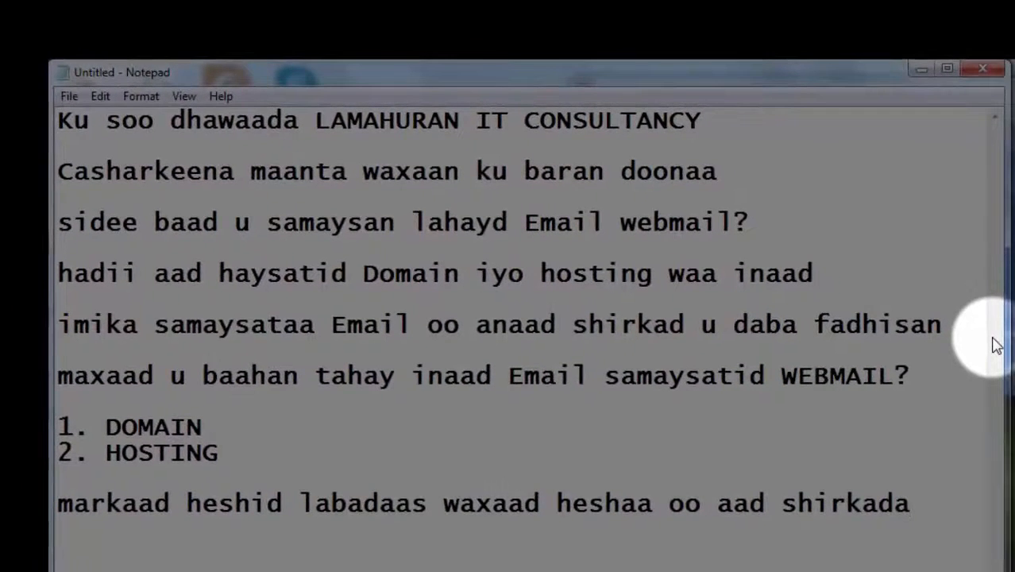
key("Return")
type("ka c")
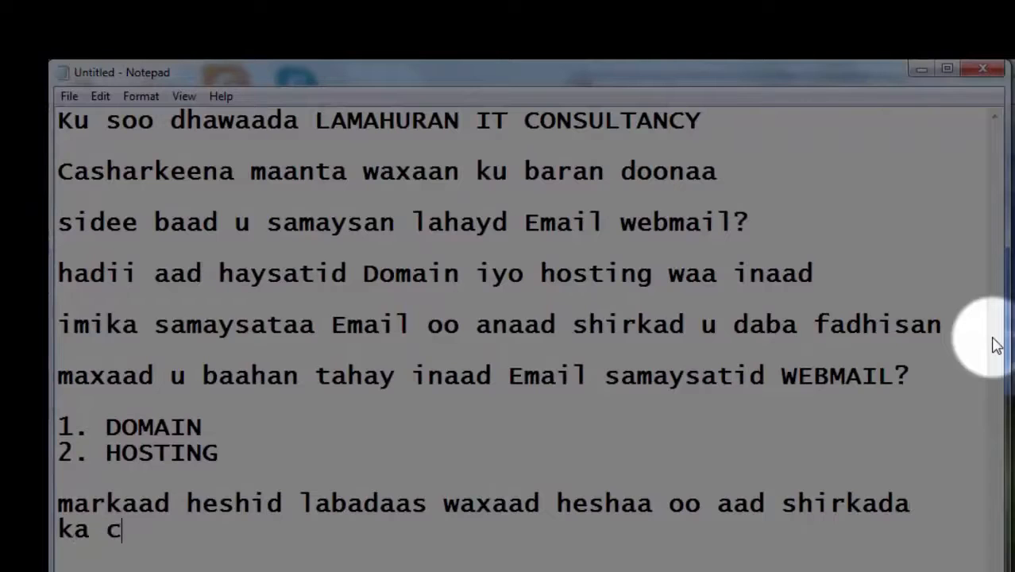
type("odsadaa i")
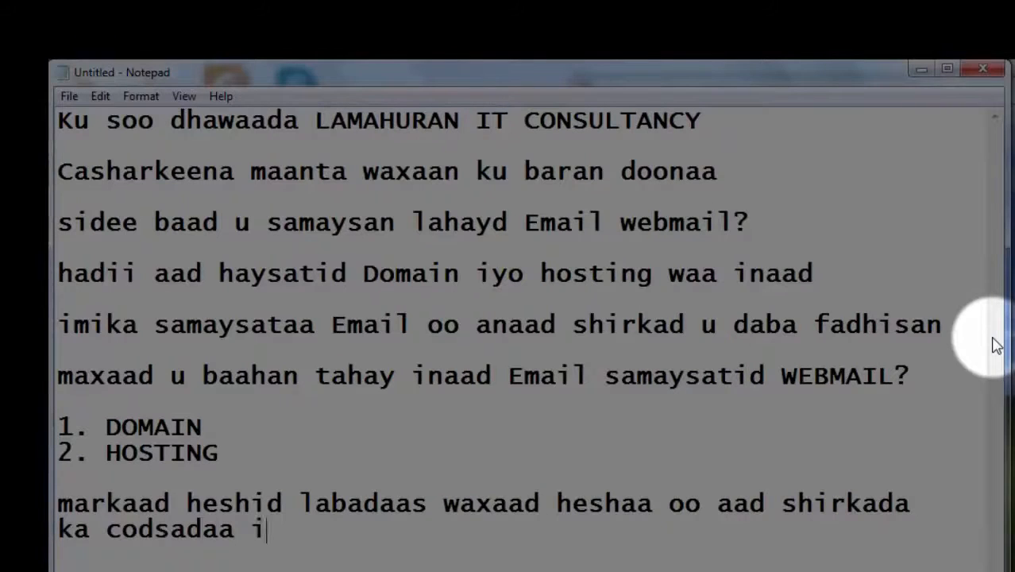
type("n lagu soo diro")
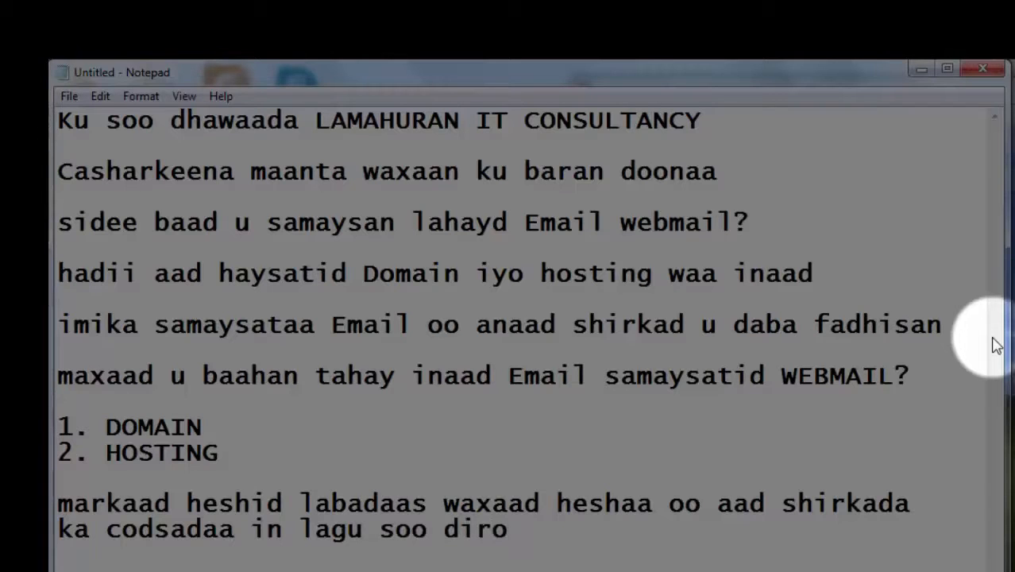
type(" CPANLE")
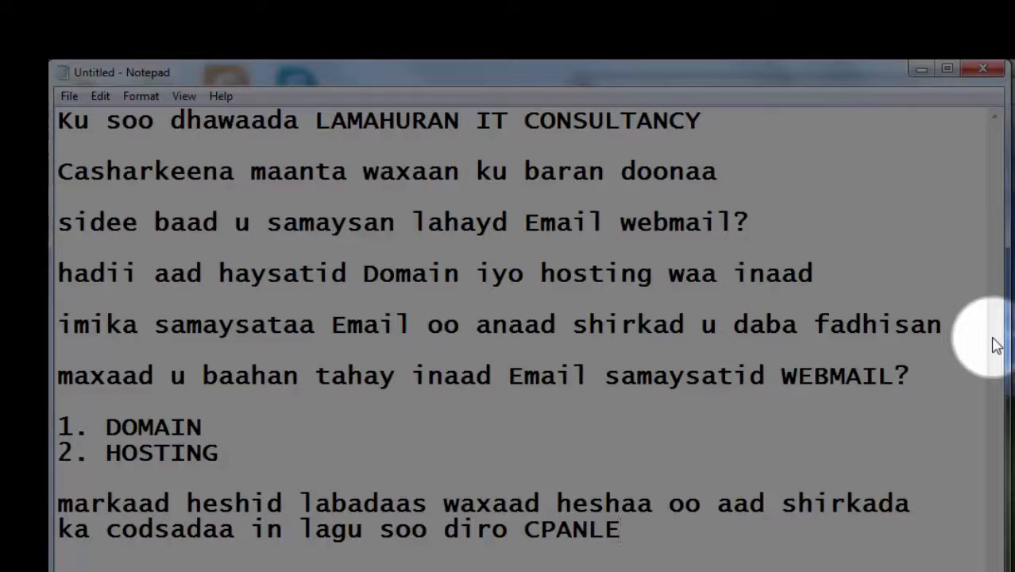
key("BackSpace")
key("BackSpace")
key("BackSpace")
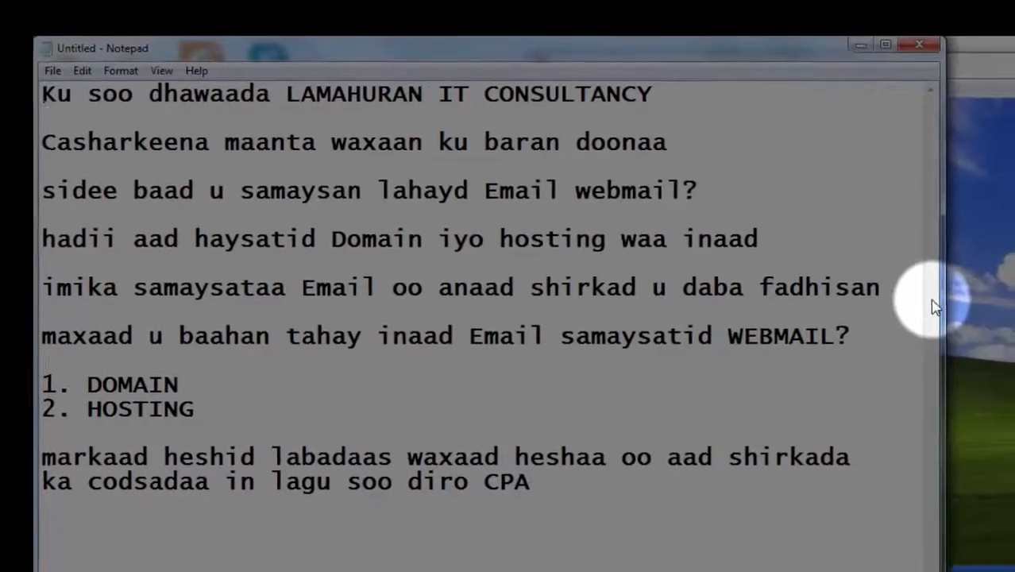
type("NLE")
key("BackSpace")
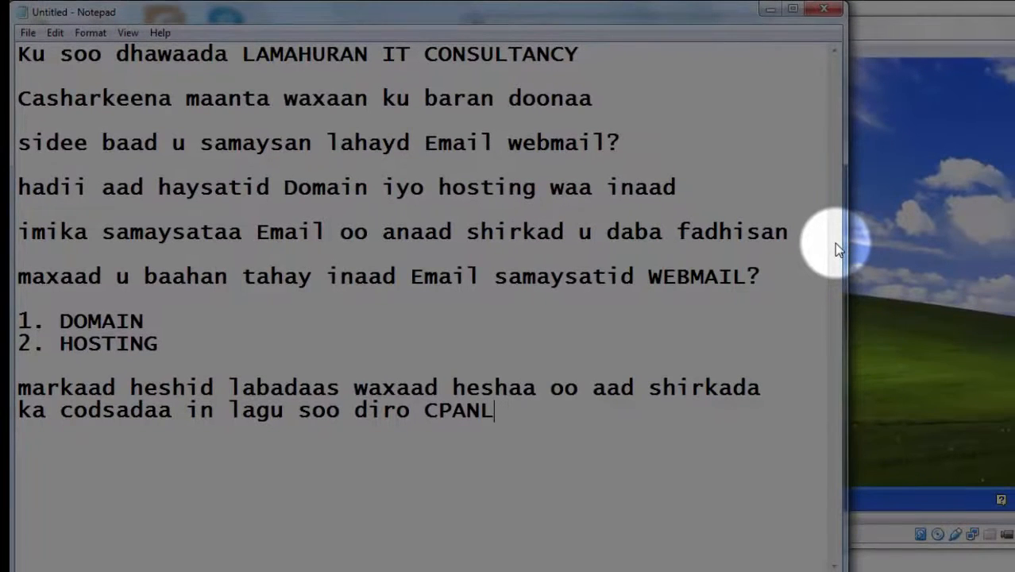
Correct the word to CPANEL and add 'ok hada waxaan soo qaadan doonaa website oo aan ku samayn doono partical.'.
key("BackSpace")
key("BackSpace")
key("BackSpace")
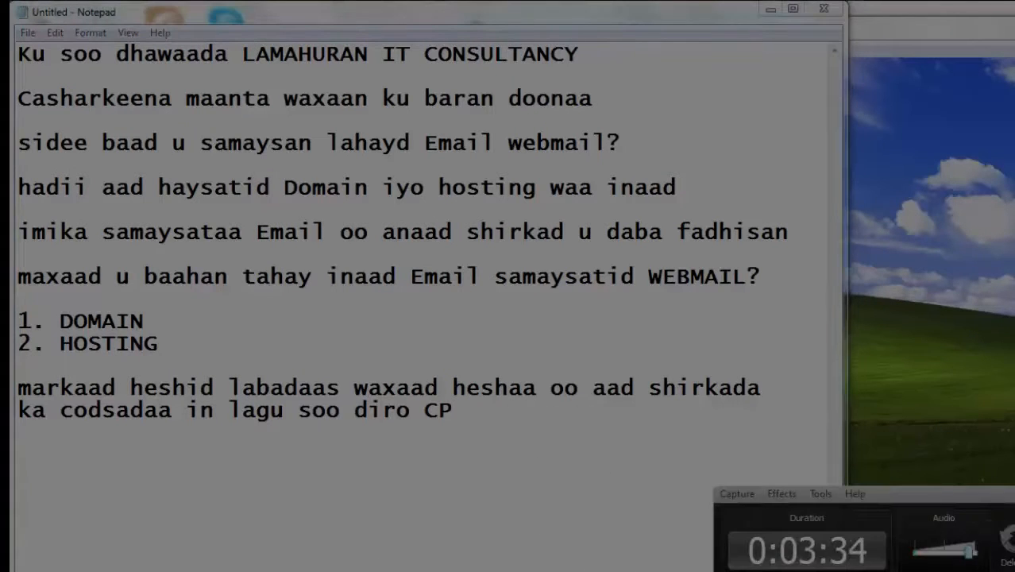
type("ANEL")
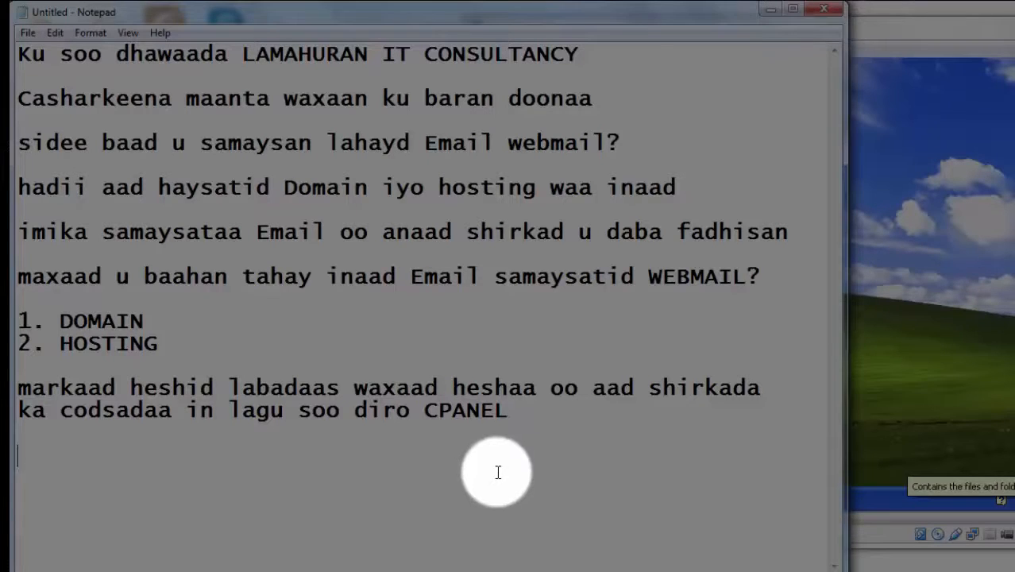
type("ok ")
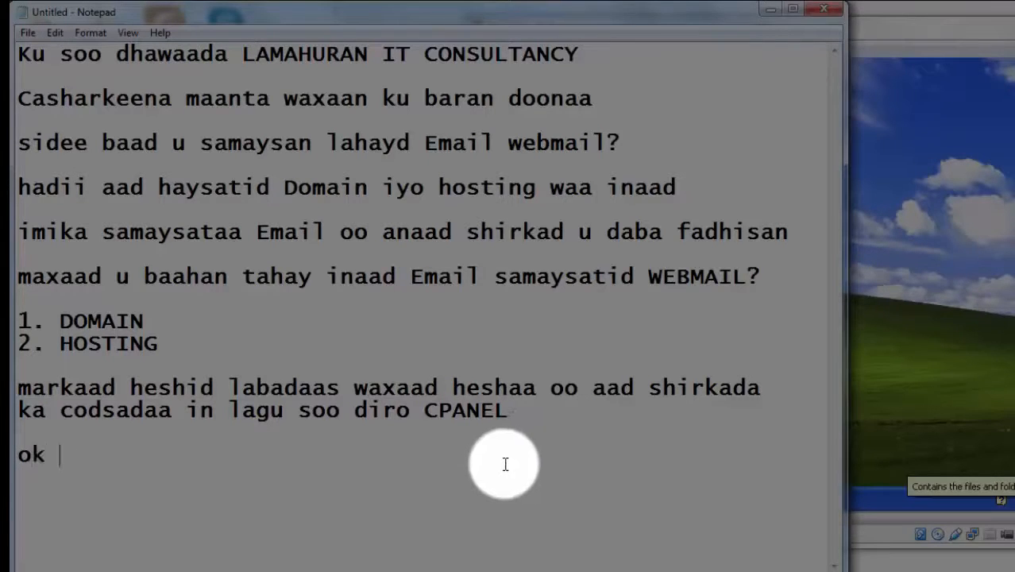
type("hada wax")
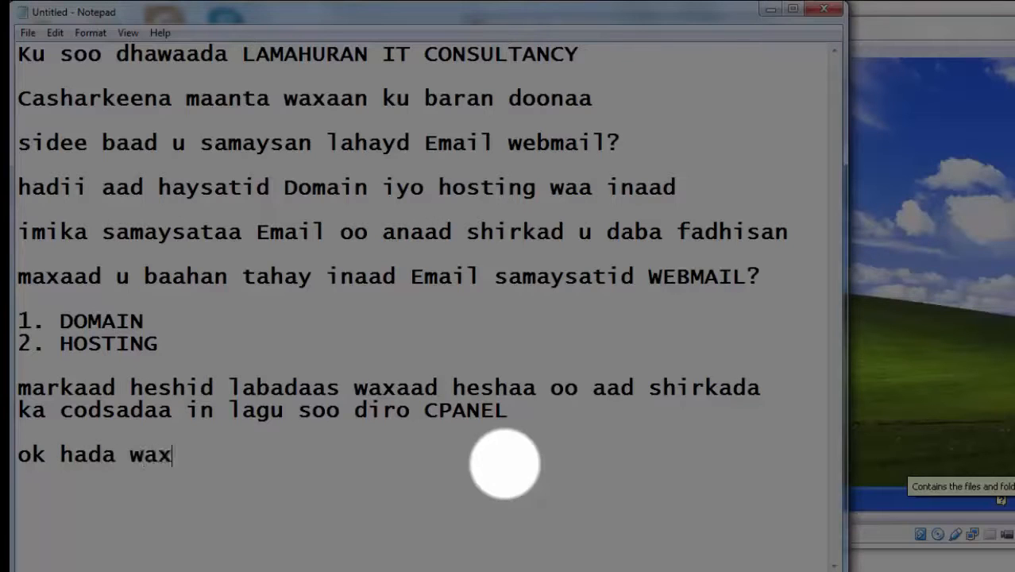
type("aan soo qaad")
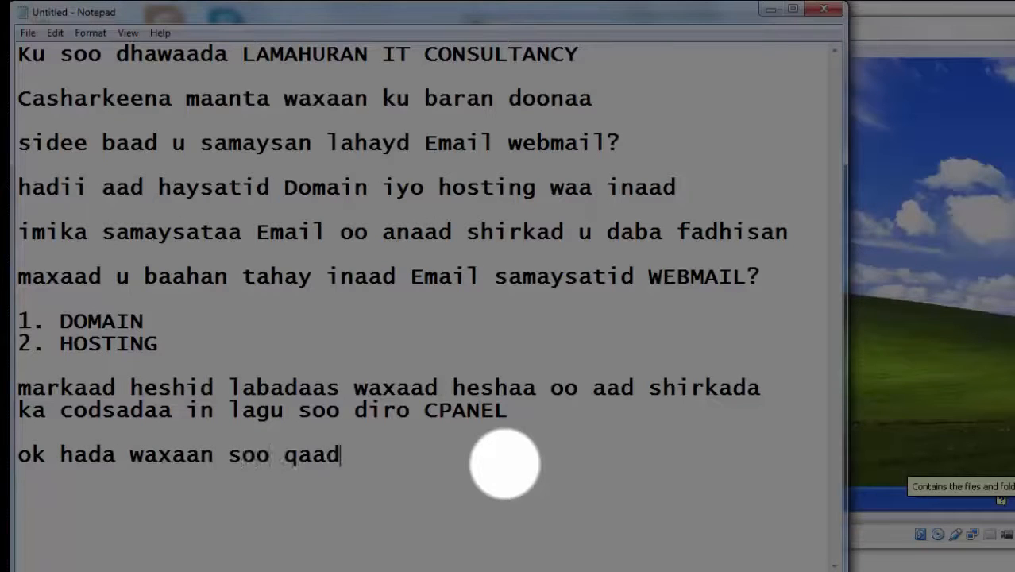
type("an doonaa ")
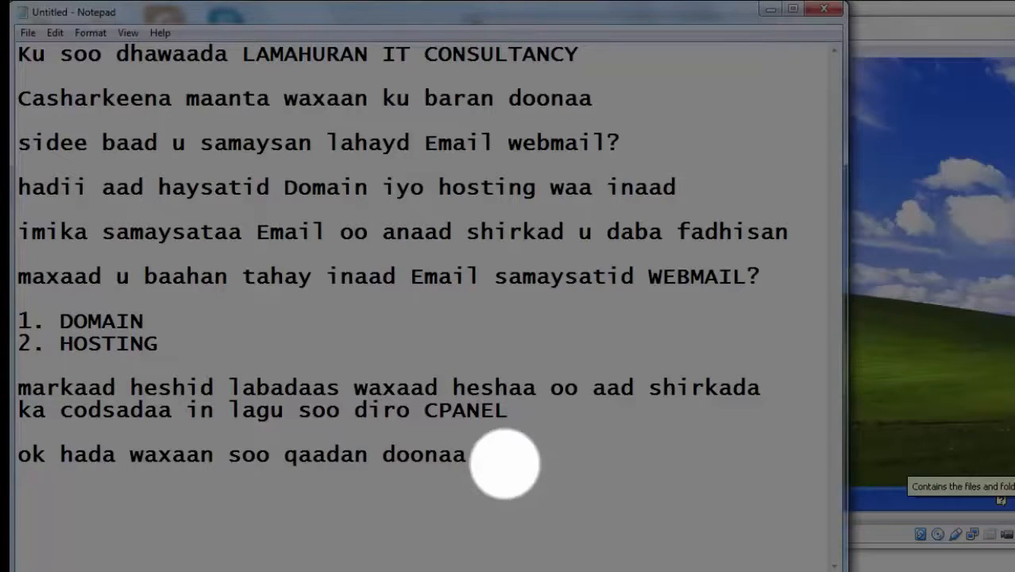
type("w")
type("ebsi")
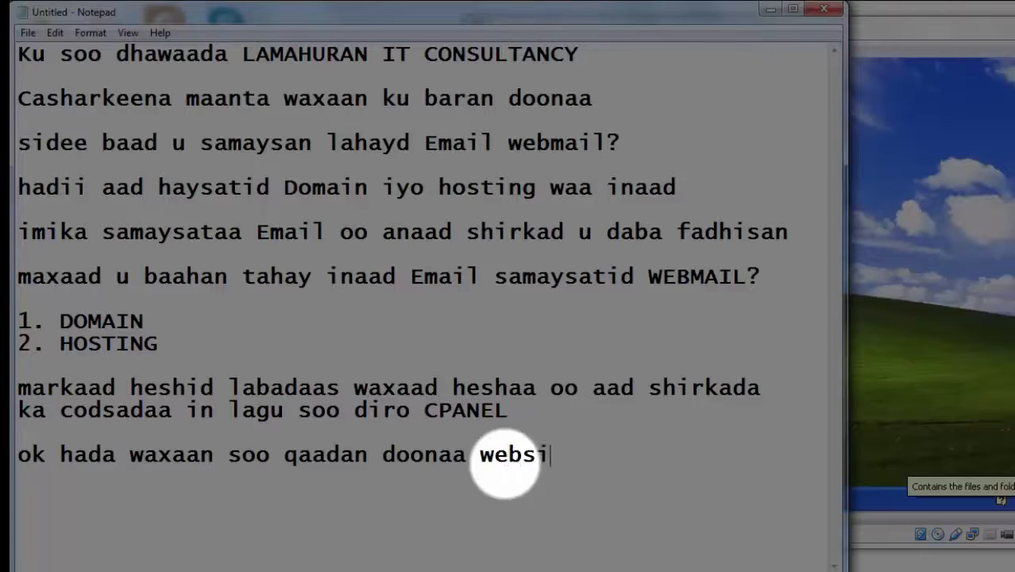
type("te oo aan")
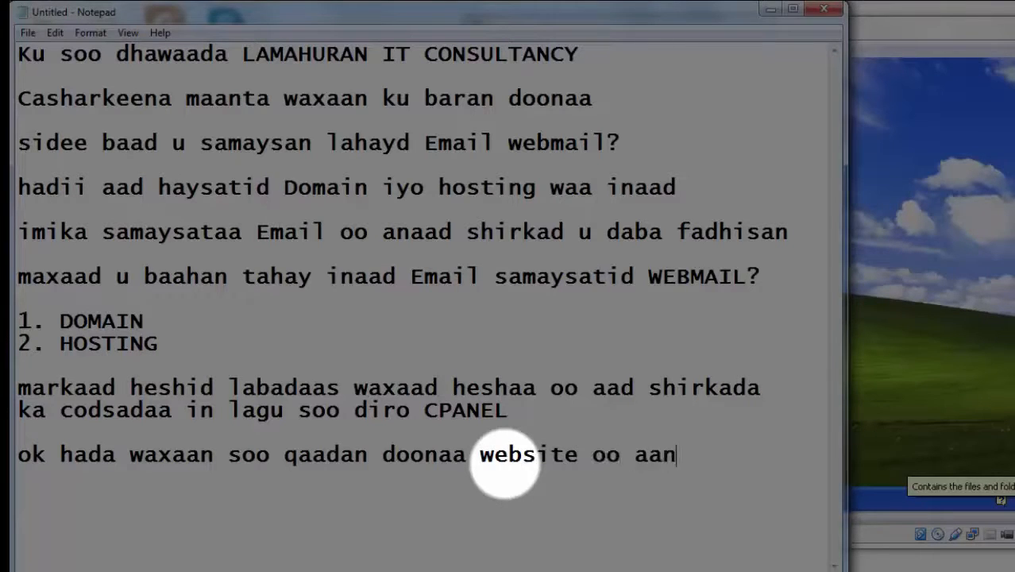
type(" ku samayn")
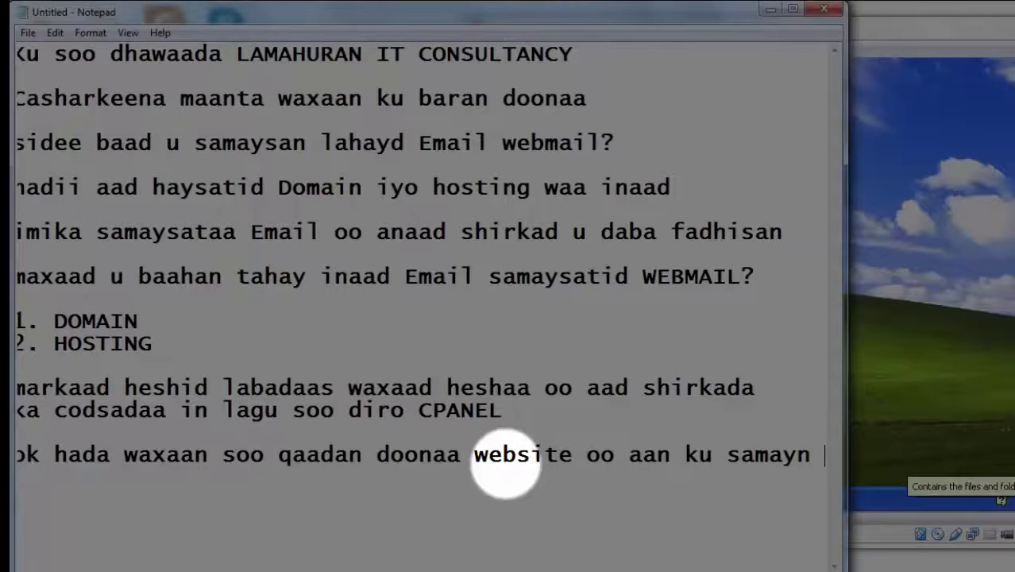
type(" doo")
type("no p")
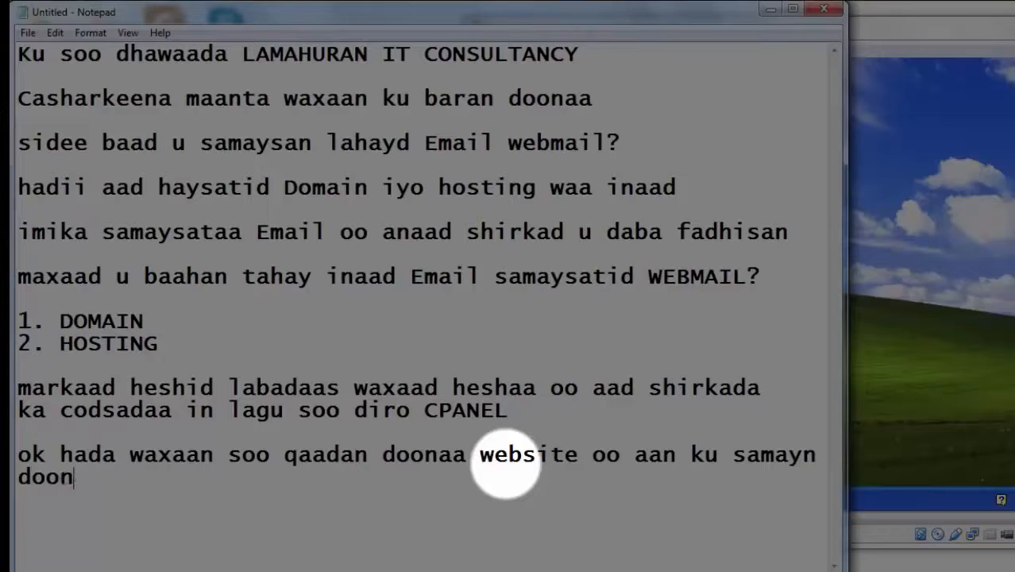
type("artical")
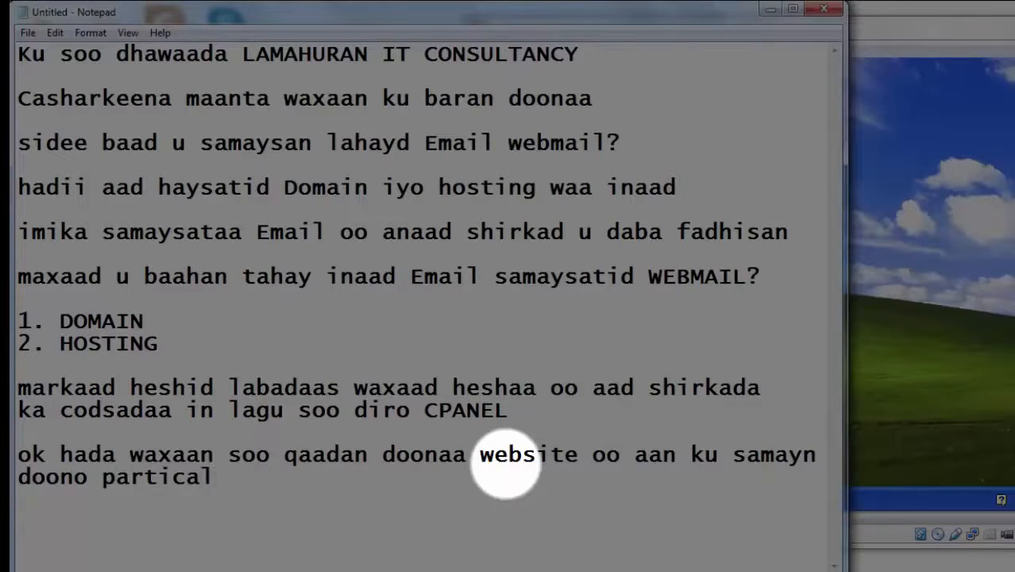
type(".")
key("Return")
key("Return")
Add a line introducing the presenter by name, beginning 'waa anigoo ah Eng'.
type("waa ano")
key("BackSpace")
type("i")
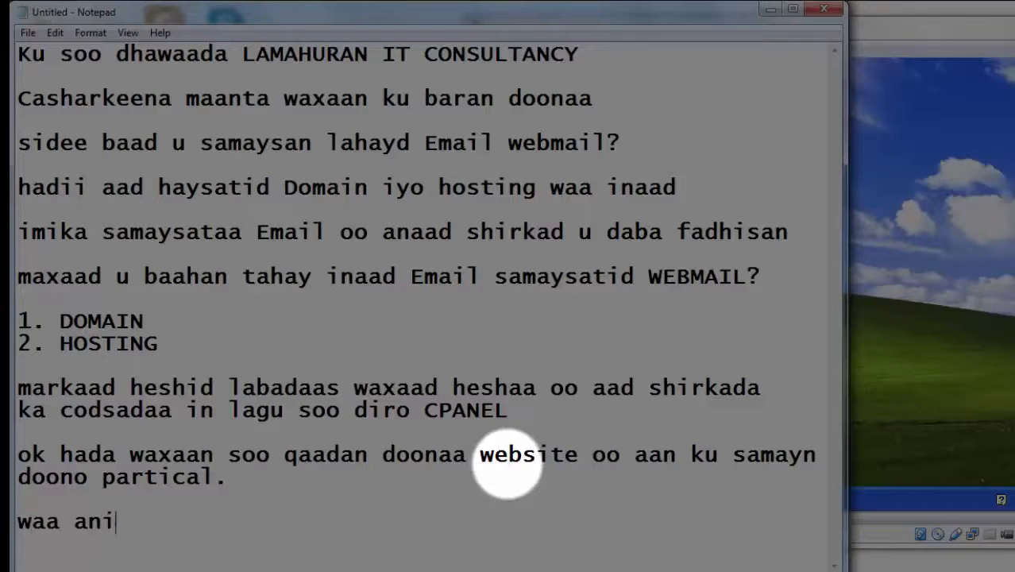
type("goo ah ")
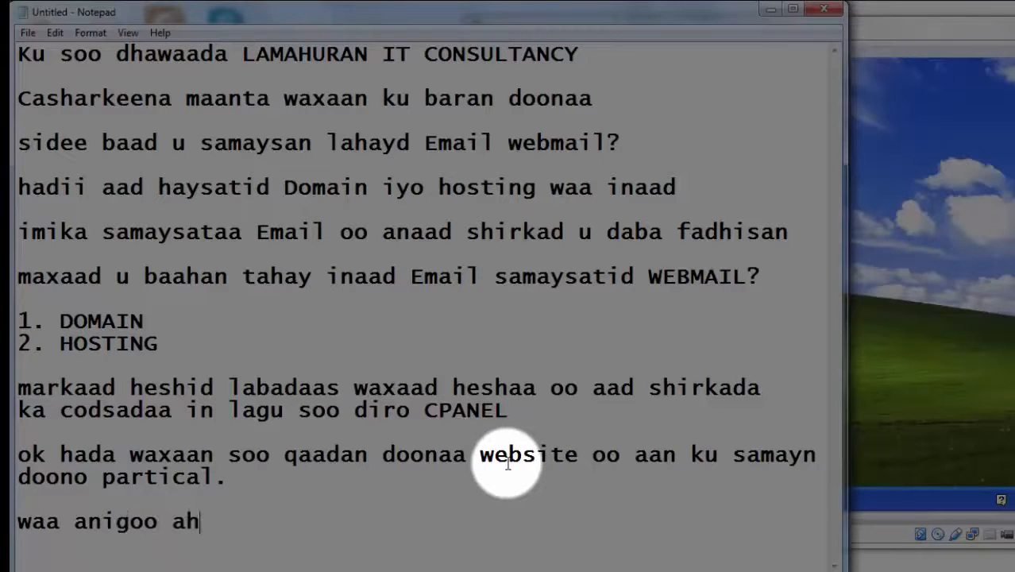
type("Eng ")
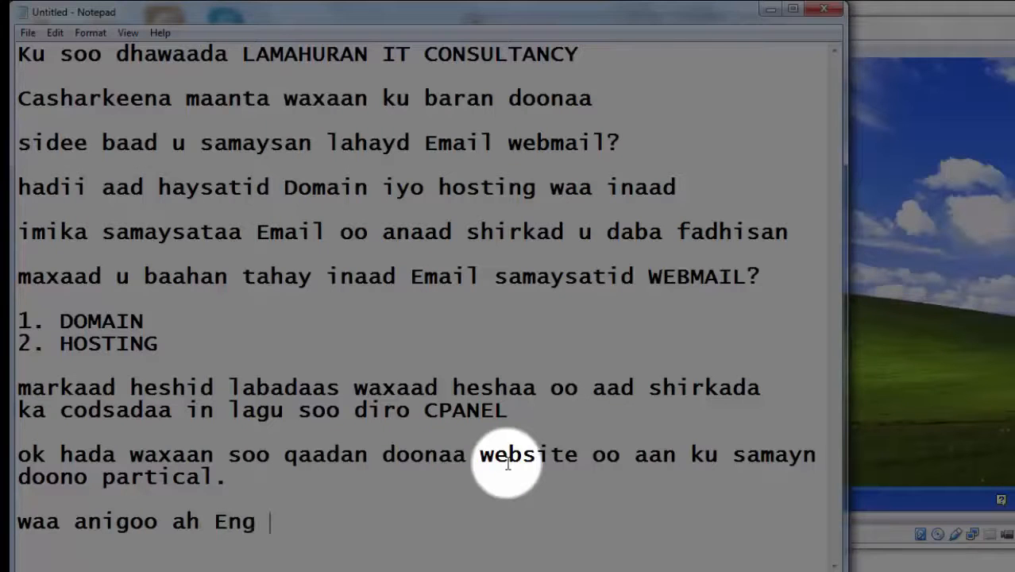
type("Ahmed Ha")
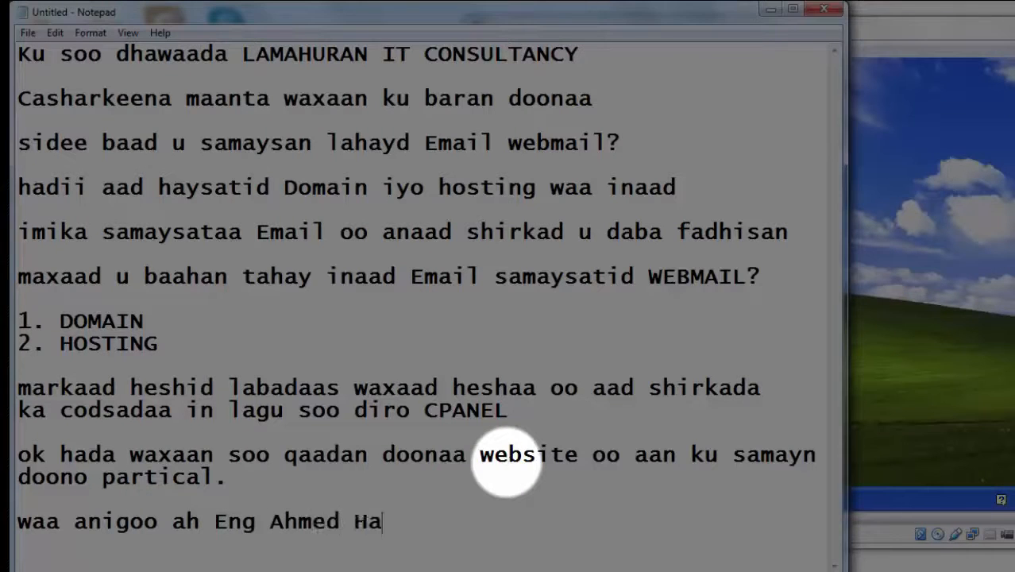
type("ssan q")
key("BackSpace")
type("Q")
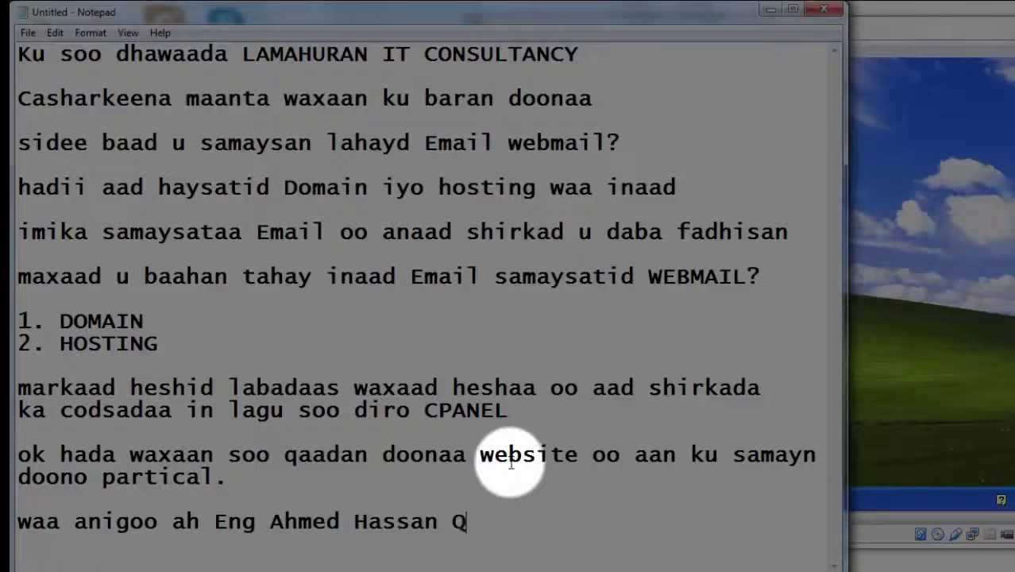
type("amaan")
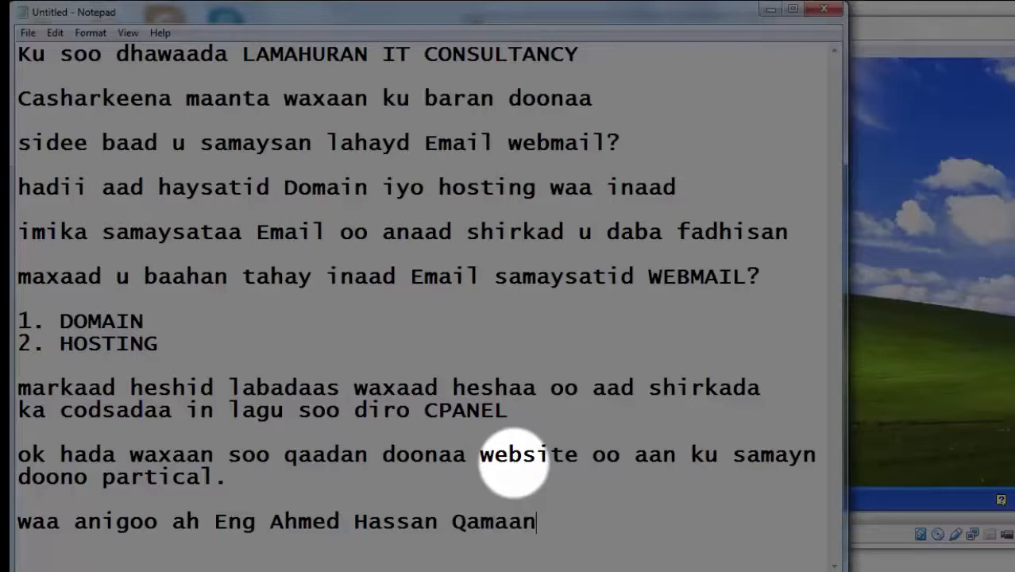
key("Return")
key("Return")
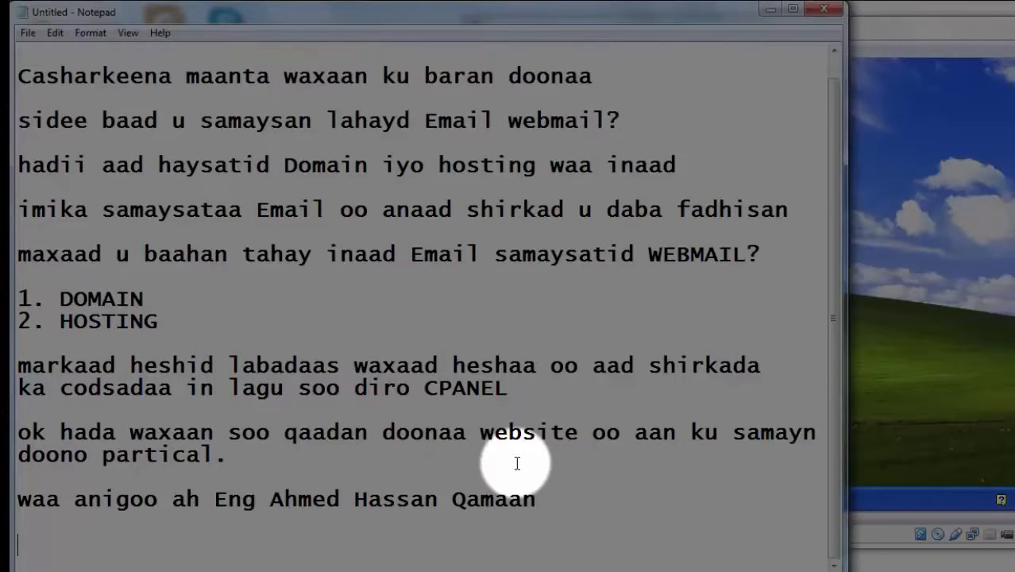
Add the line 'la socda casharka ardayda qaaliga', then switch to the Windows XP virtual machine.
type("la so")
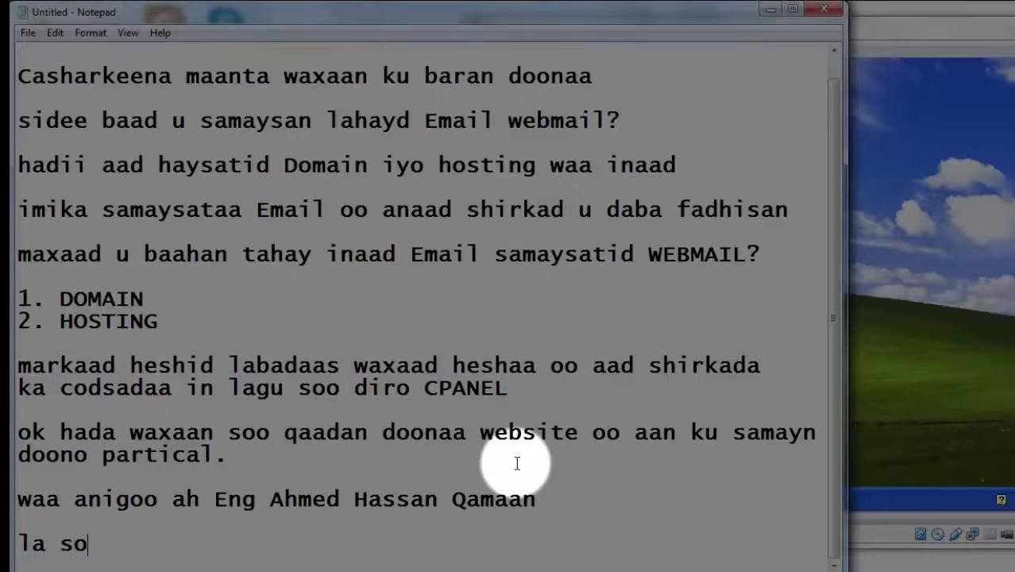
type("cda cas")
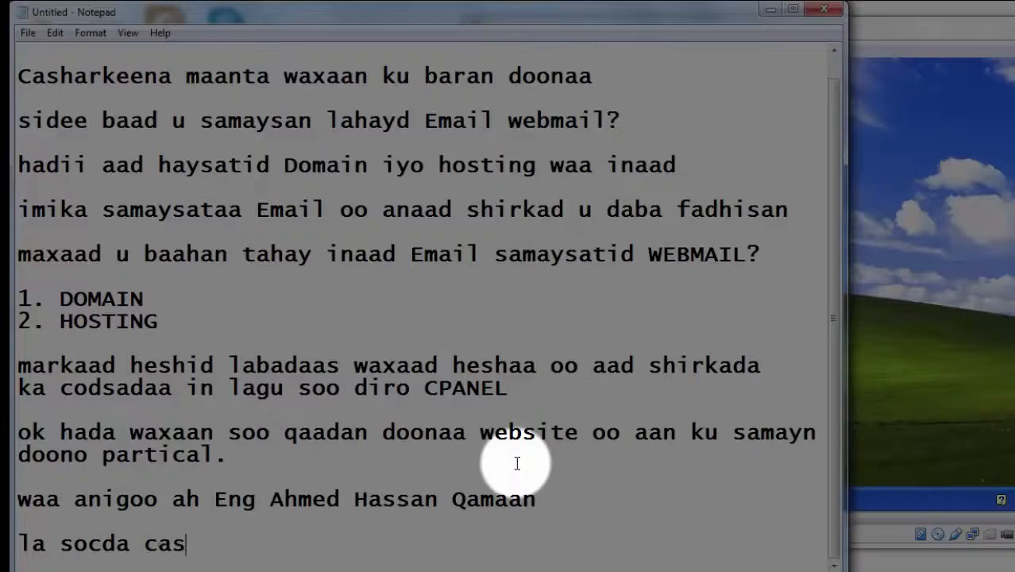
type("harka")
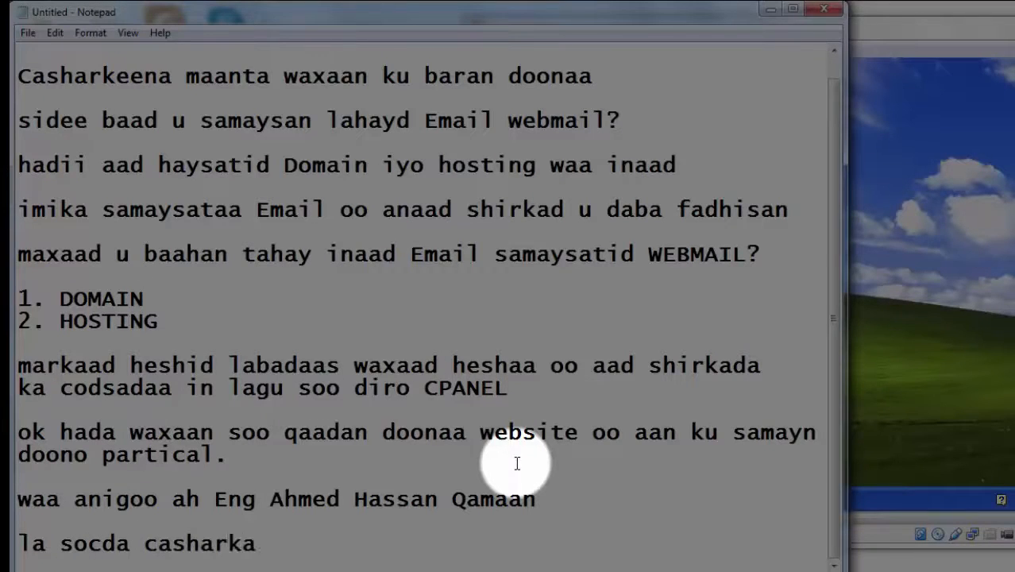
type(" ards")
key("BackSpace")
type("arda")
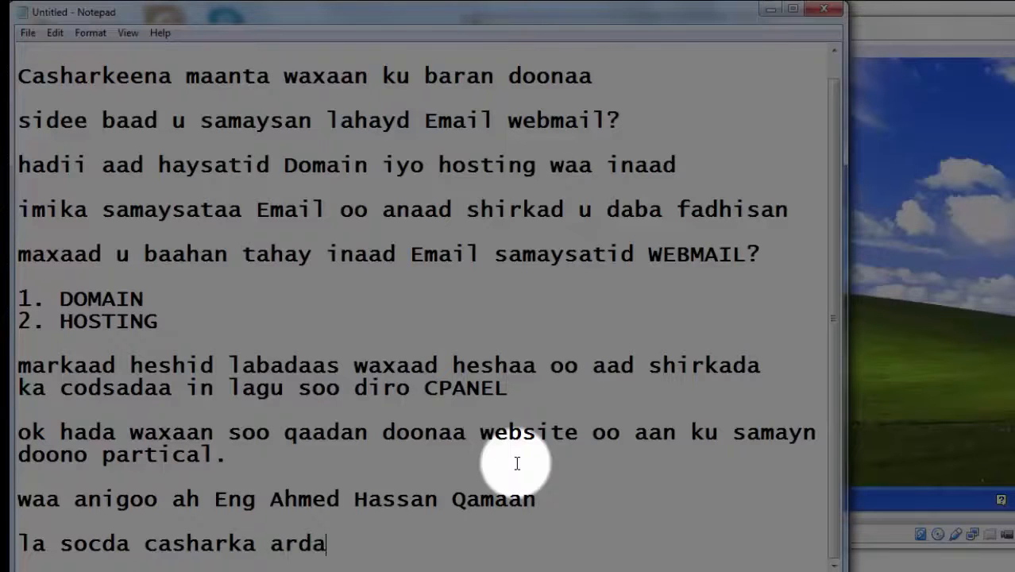
type("yda qaaliga")
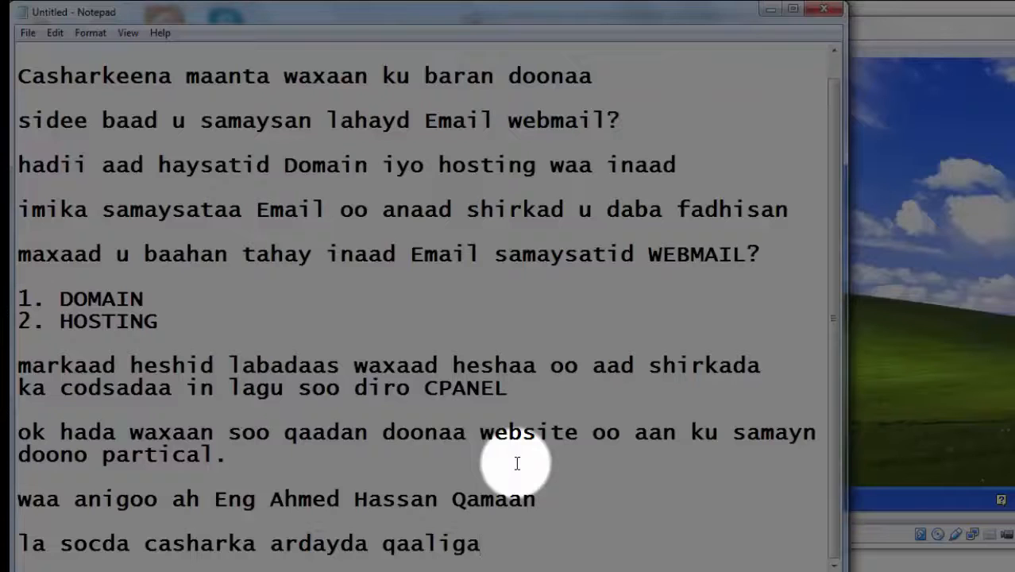
left_click(957, 40)
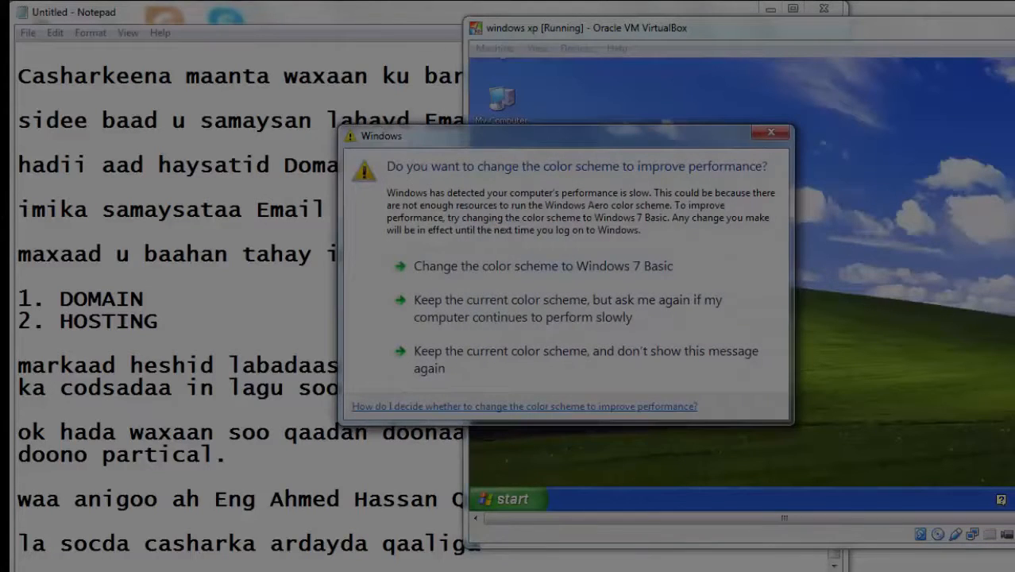
Keep the current colour scheme permanently without further warnings, then return to Notepad.
left_click(596, 359)
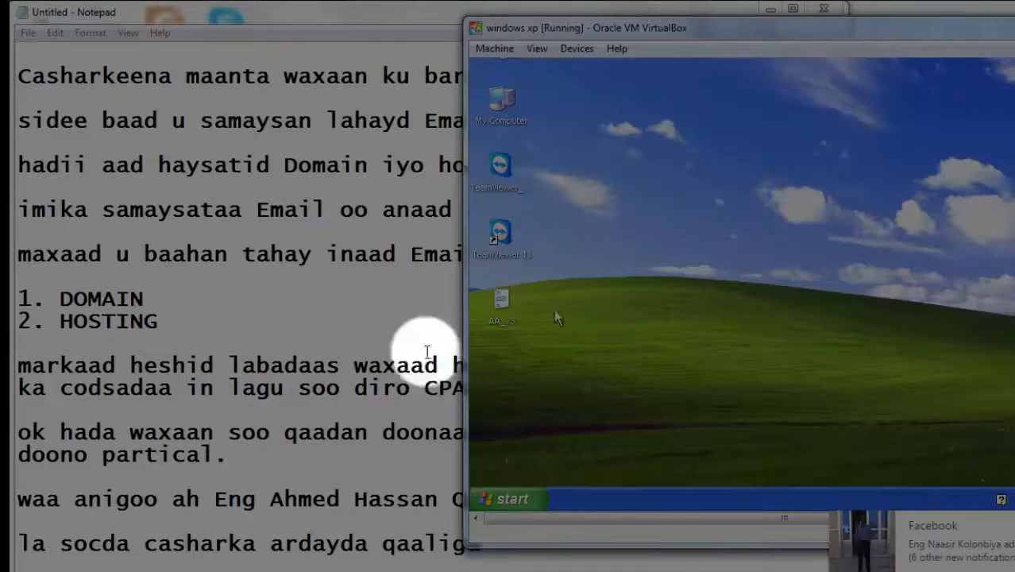
left_click(399, 411)
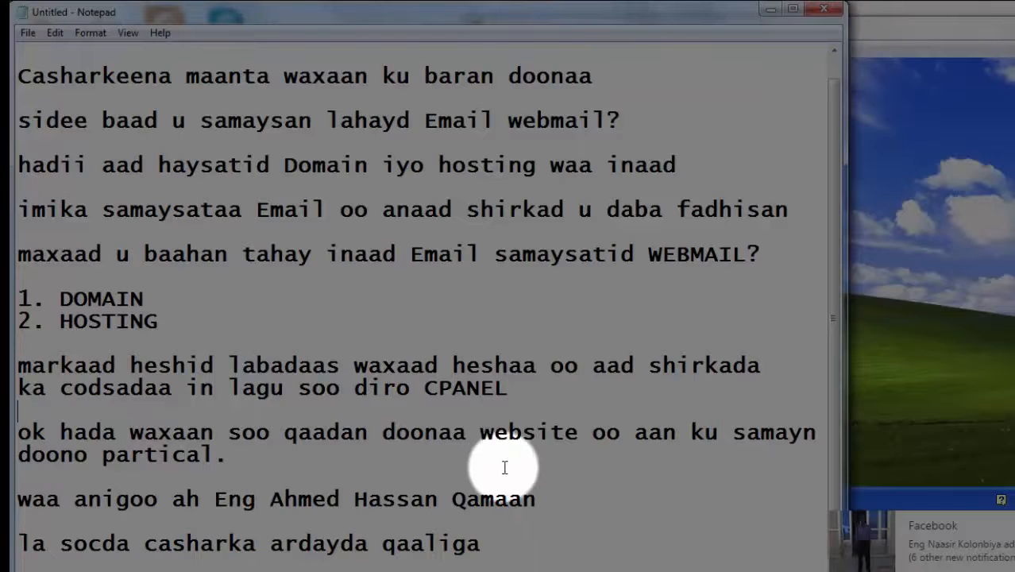
Add 'user iyo pas' after CPANEL, fixing the 'iyp' typo, then select part of CPANEL.
left_click_drag(509, 389, 420, 389)
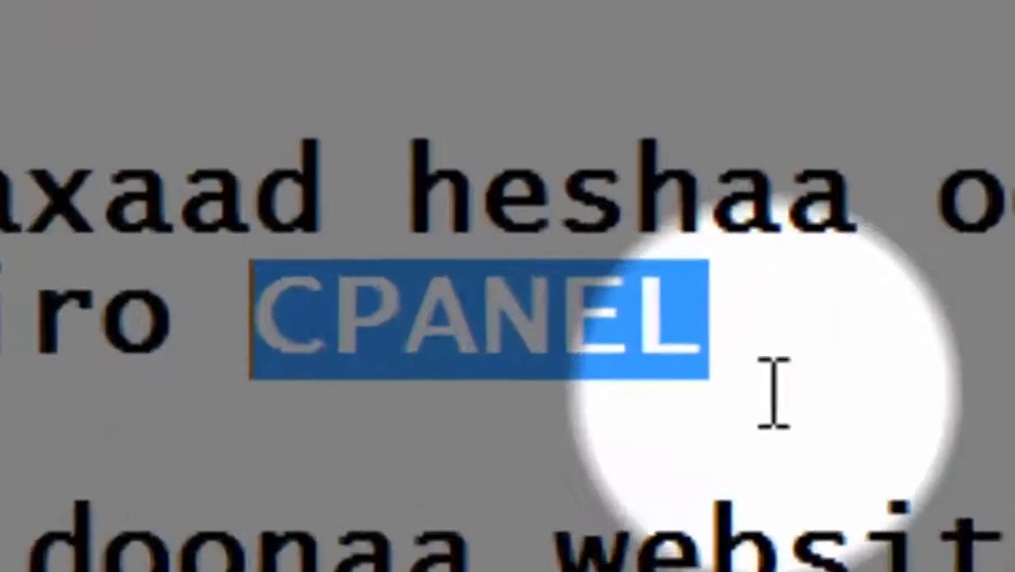
left_click(528, 400)
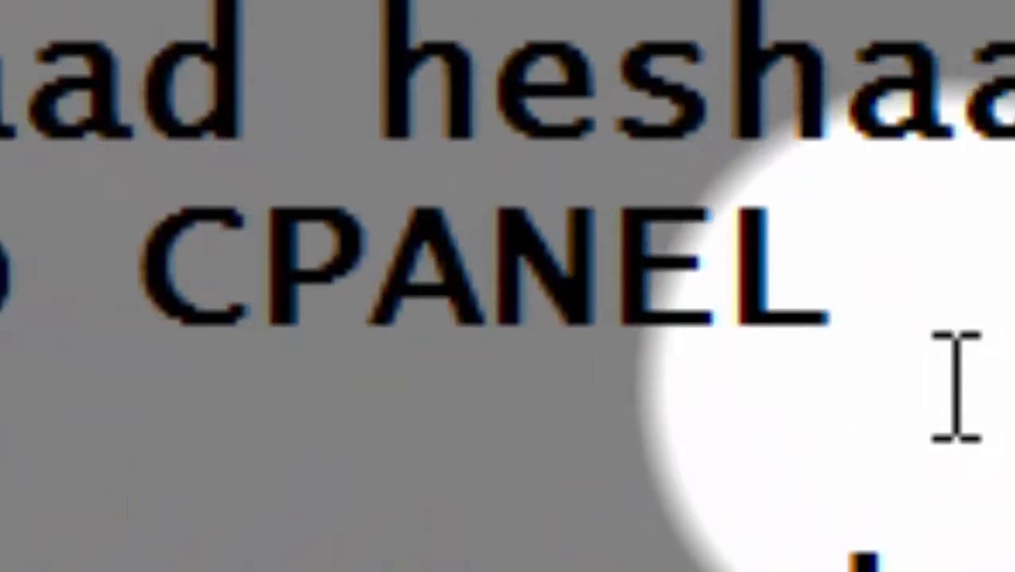
type("u")
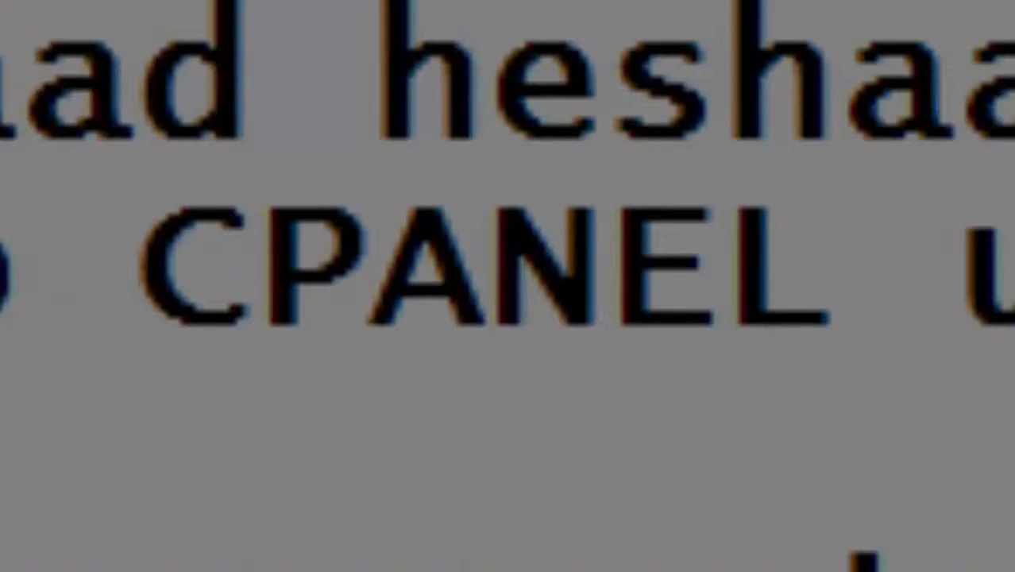
type("ser iyp")
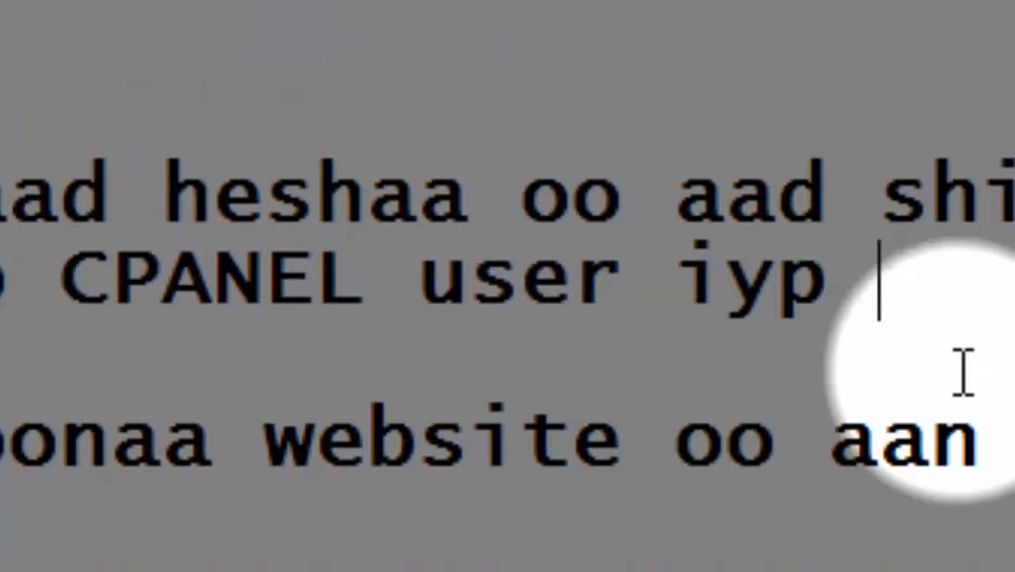
key("BackSpace")
key("BackSpace")
key("BackSpace")
type("yo")
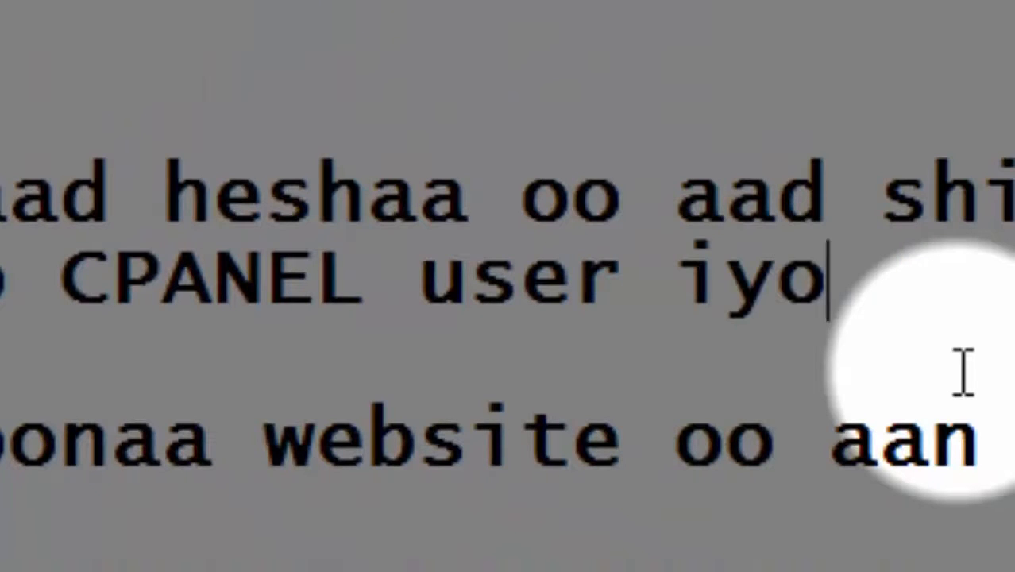
type(" password")
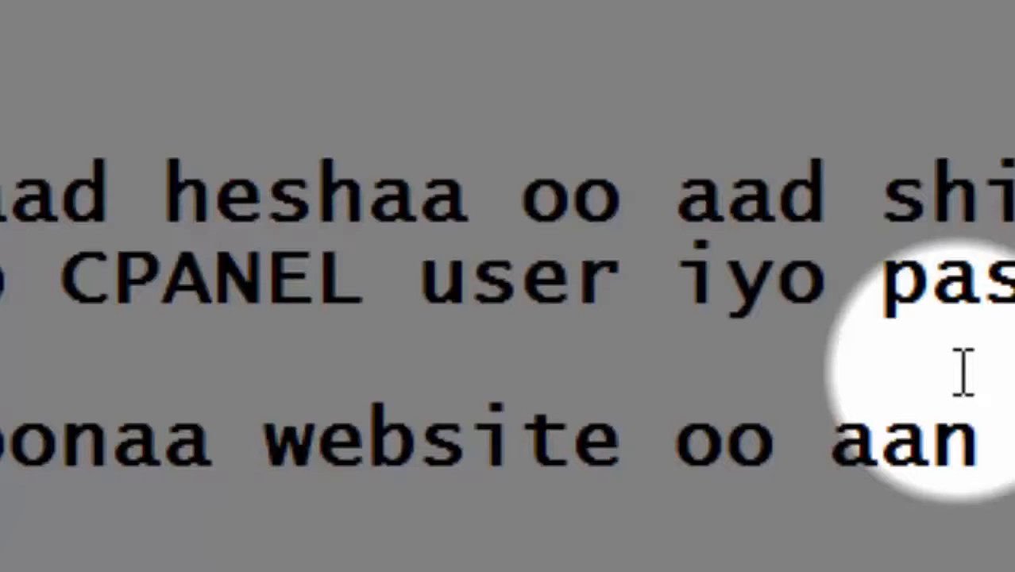
left_click_drag(359, 298, 164, 304)
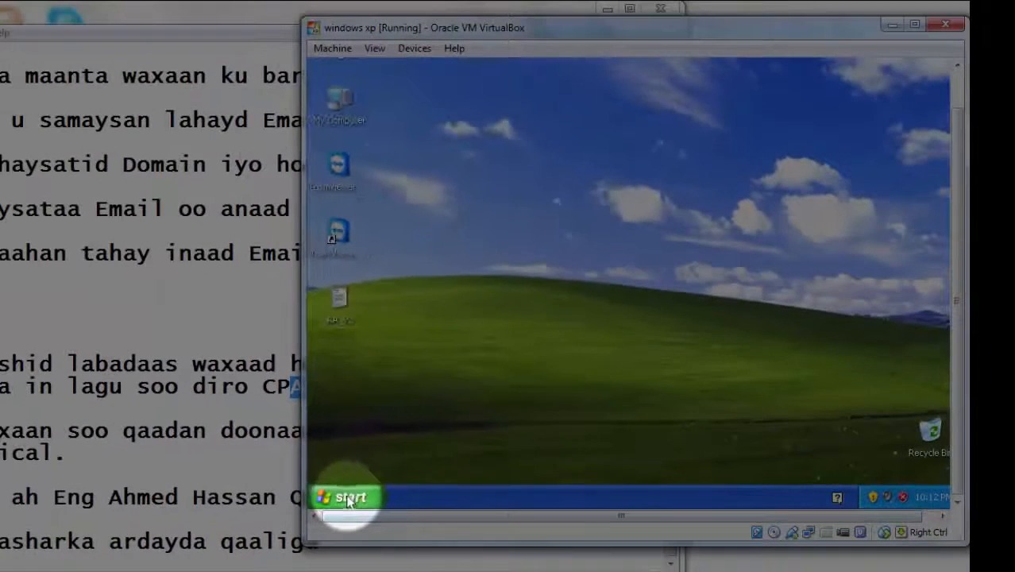
Launch Internet Explorer from the XP Start menu and minimize the host Notepad window.
left_click(350, 497)
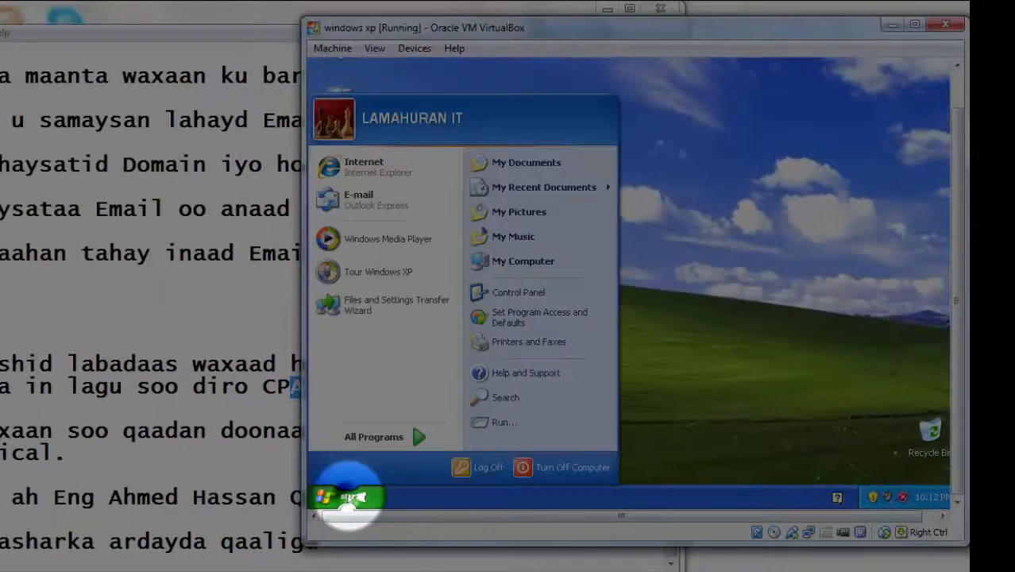
left_click(404, 189)
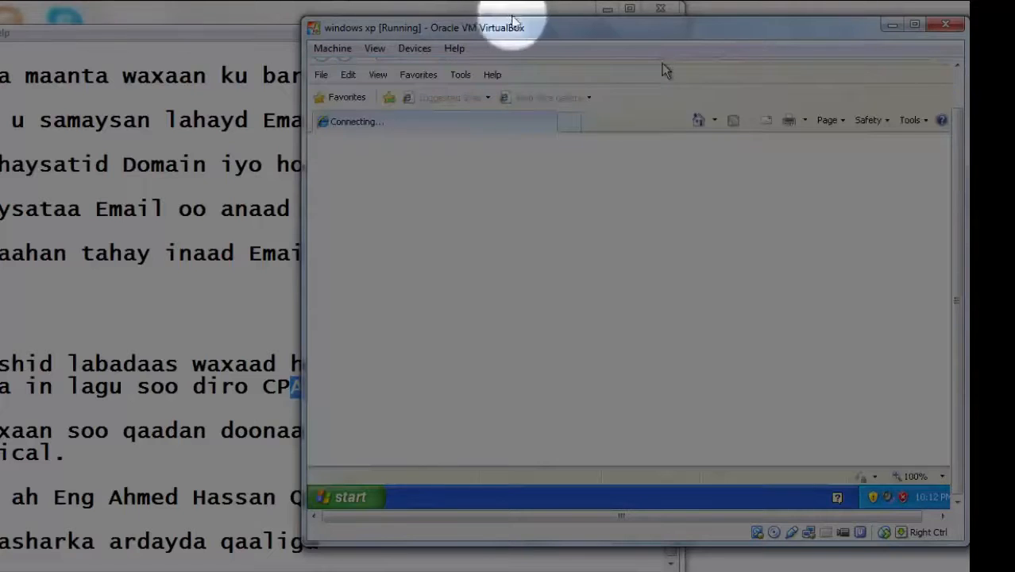
left_click(607, 8)
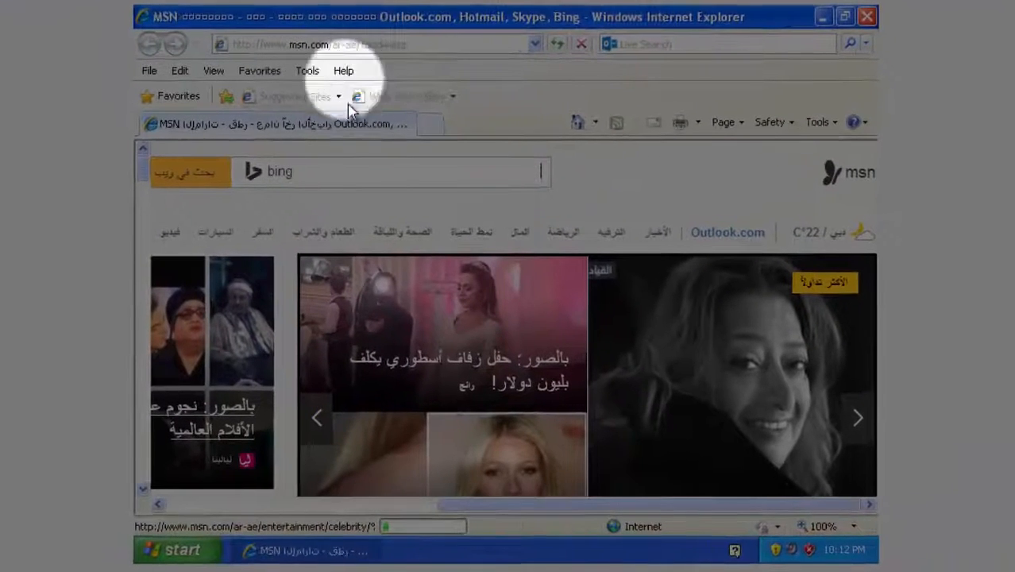
left_click(371, 46)
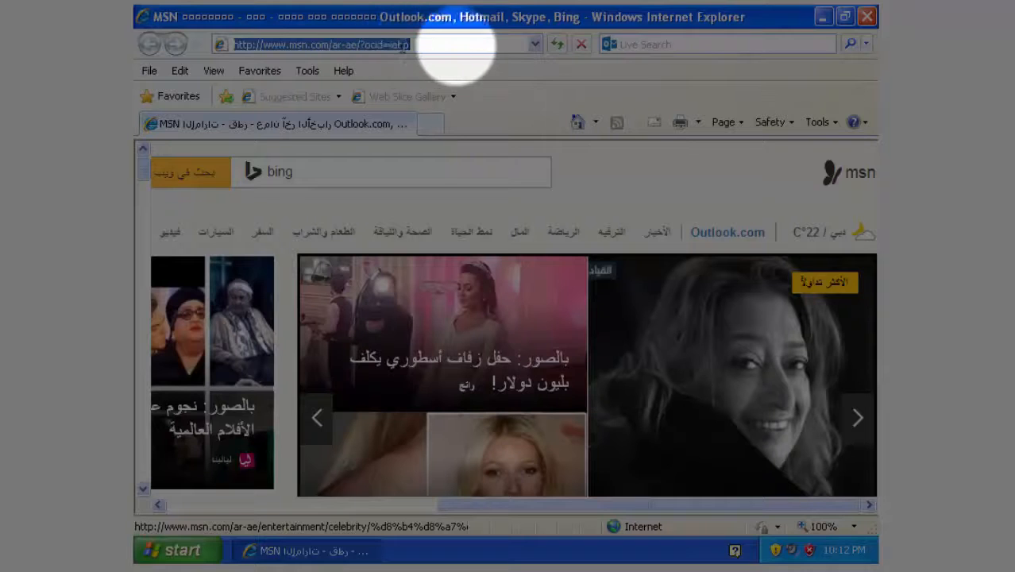
type("www")
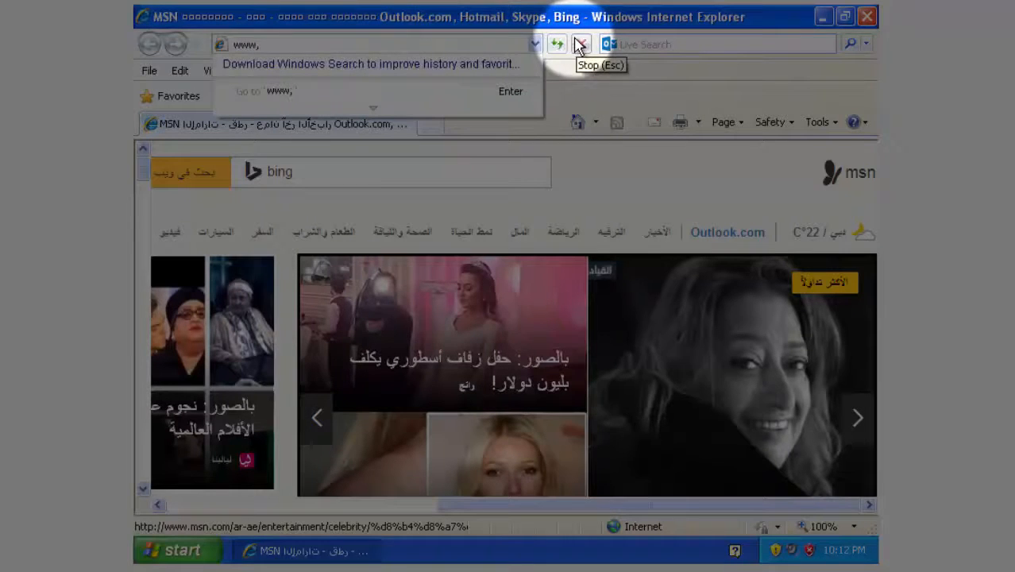
type(".ts")
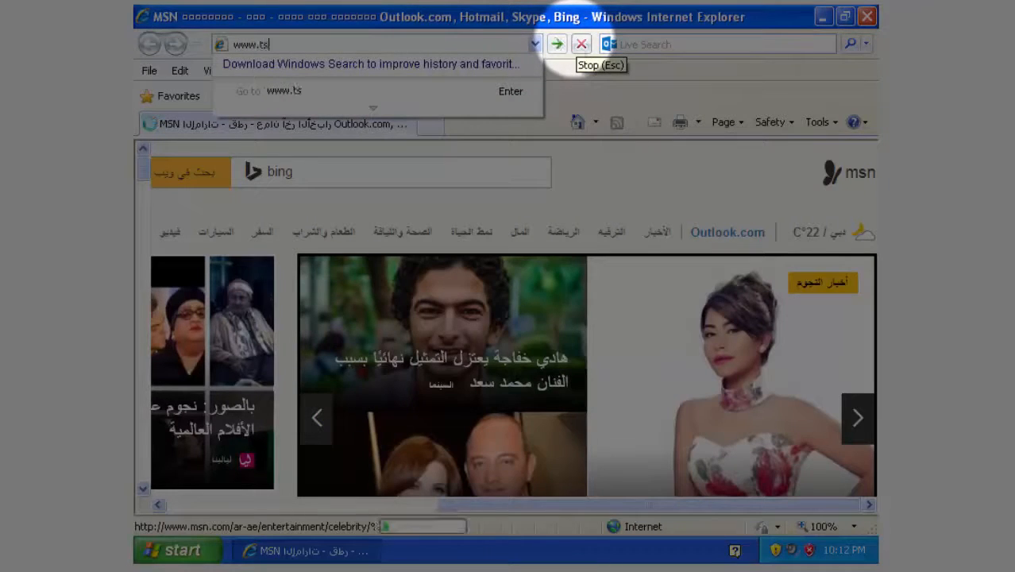
type("s-")
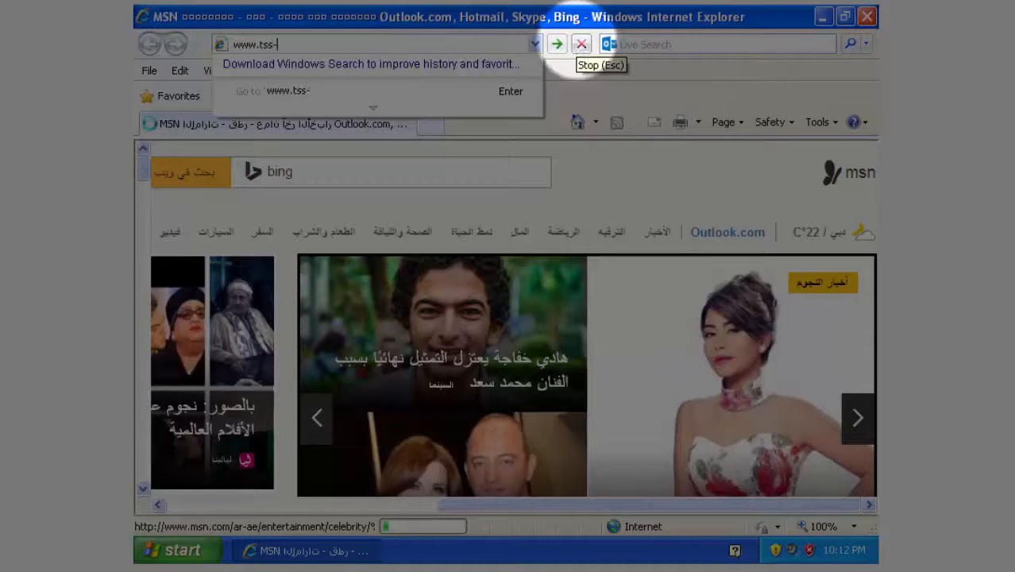
type("som")
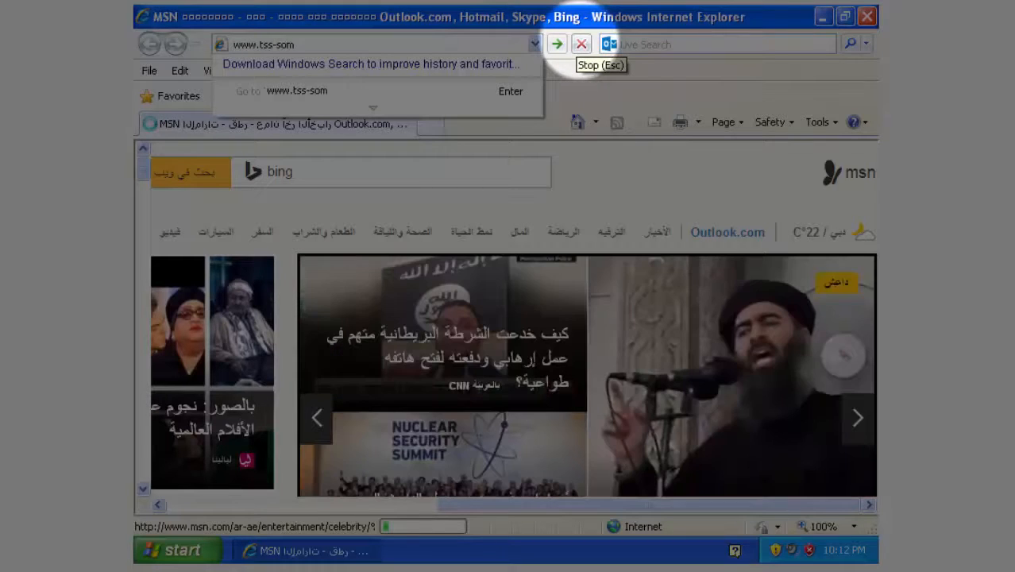
type("/cpa")
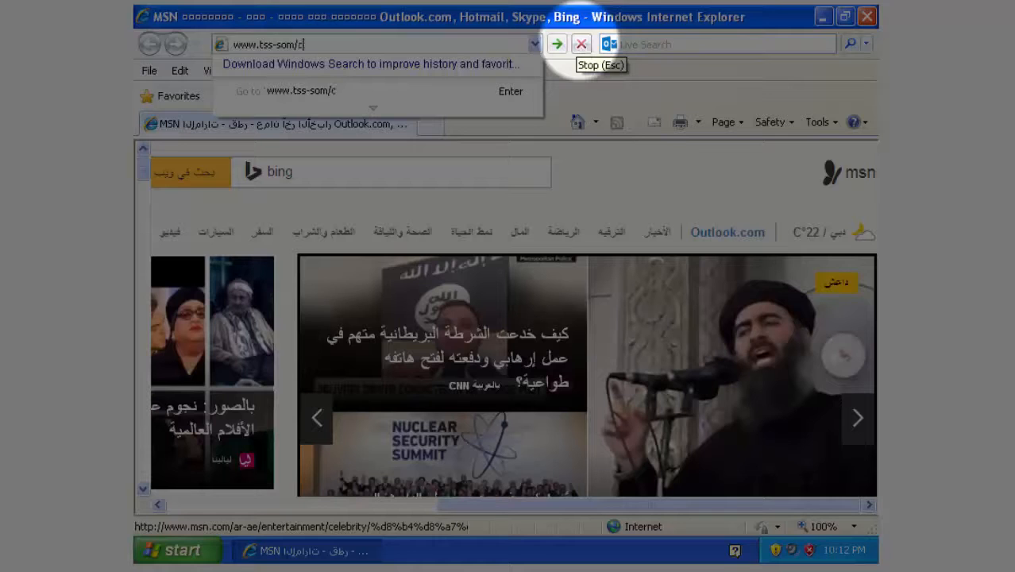
type("nel")
key("Return")
left_click(582, 46)
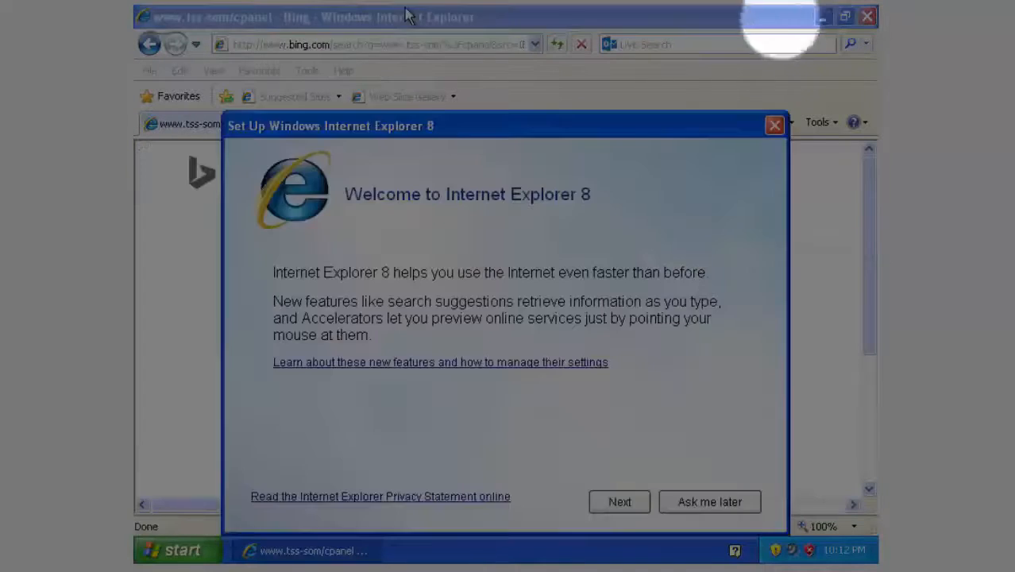
left_click(687, 504)
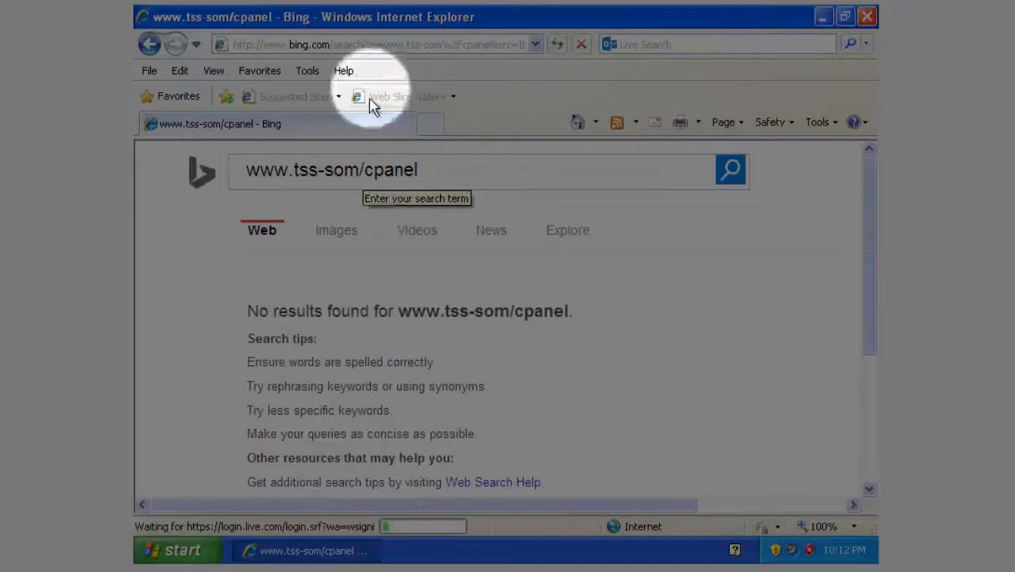
left_click(367, 44)
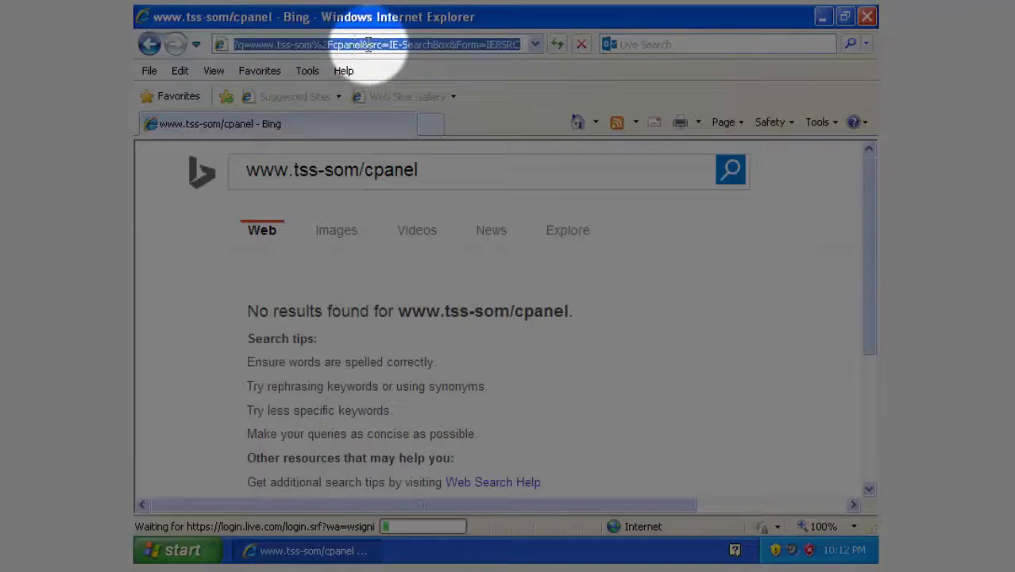
type("www.tss")
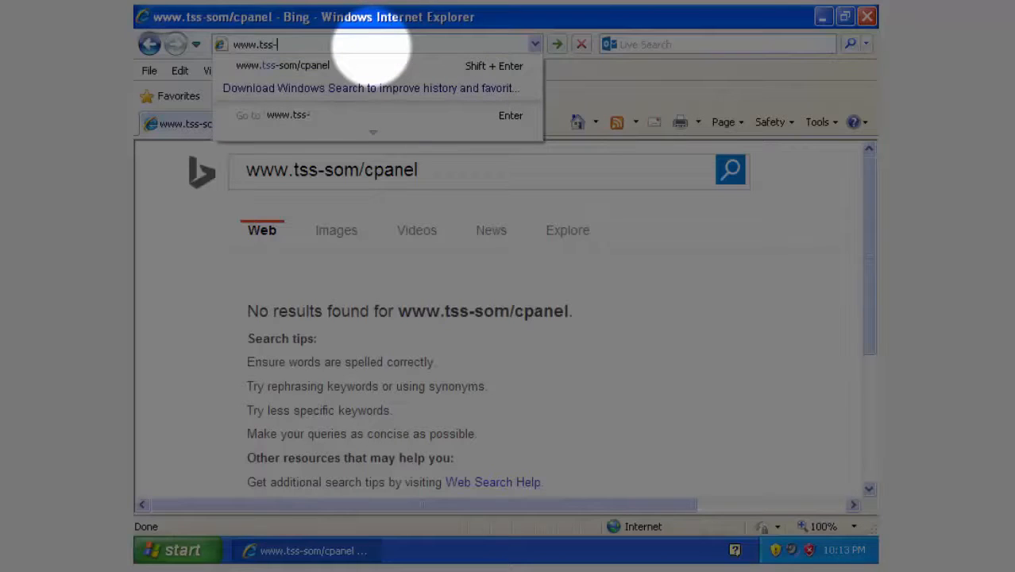
type("-som.org")
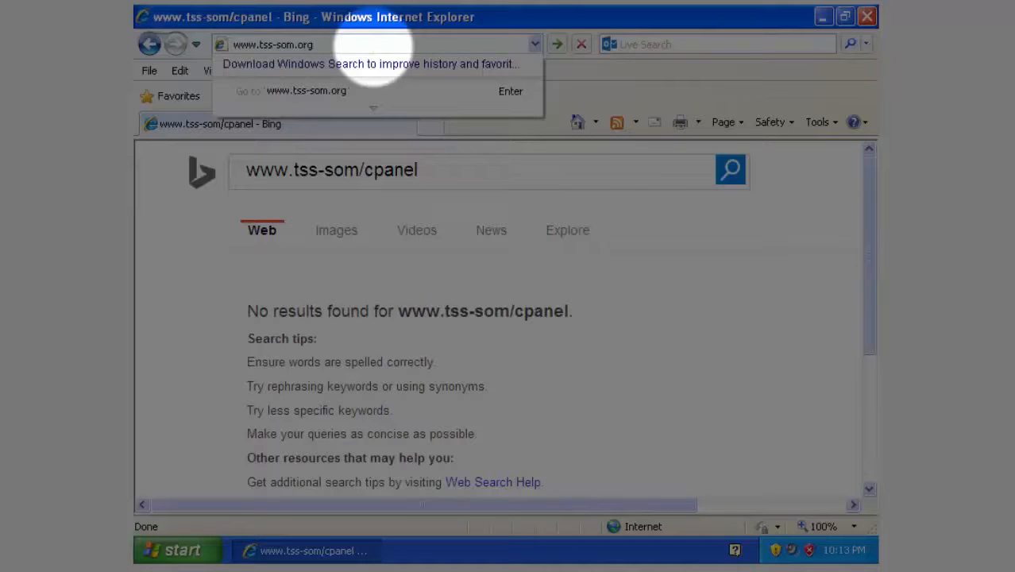
type("/cpanel")
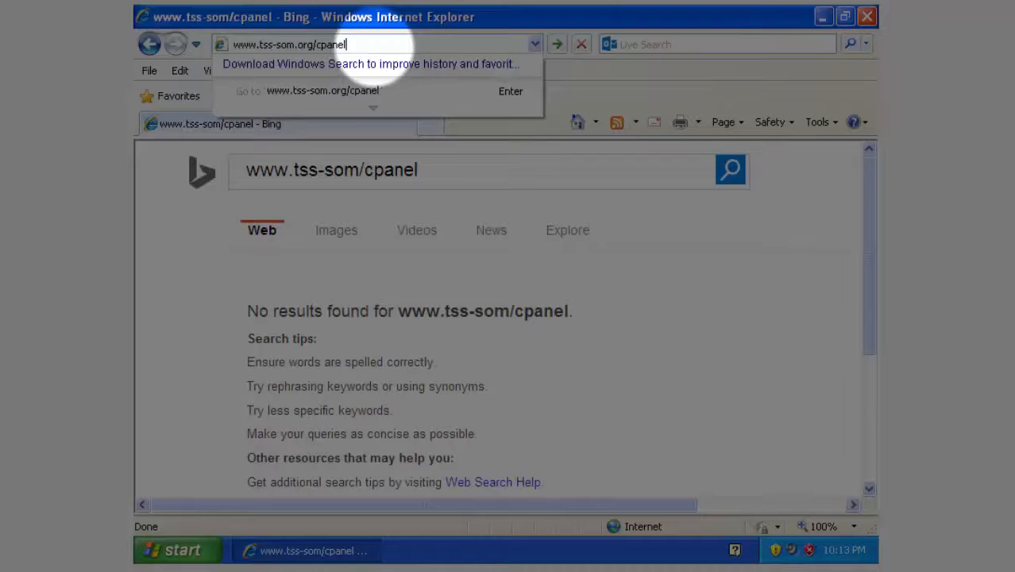
key("Return")
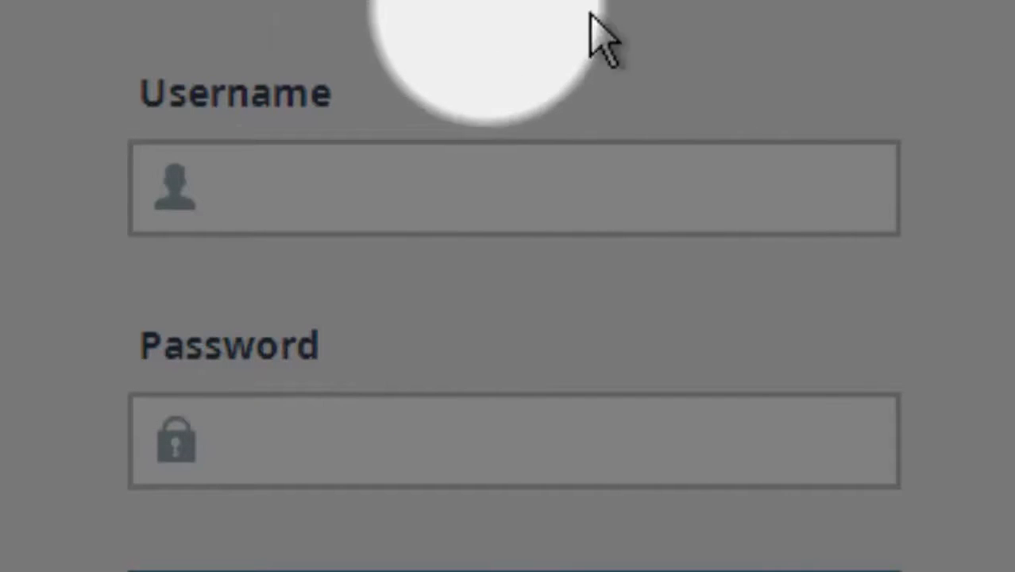
Log into cPanel with the hosting account's username and password, letting the browser save the password.
left_click(361, 202)
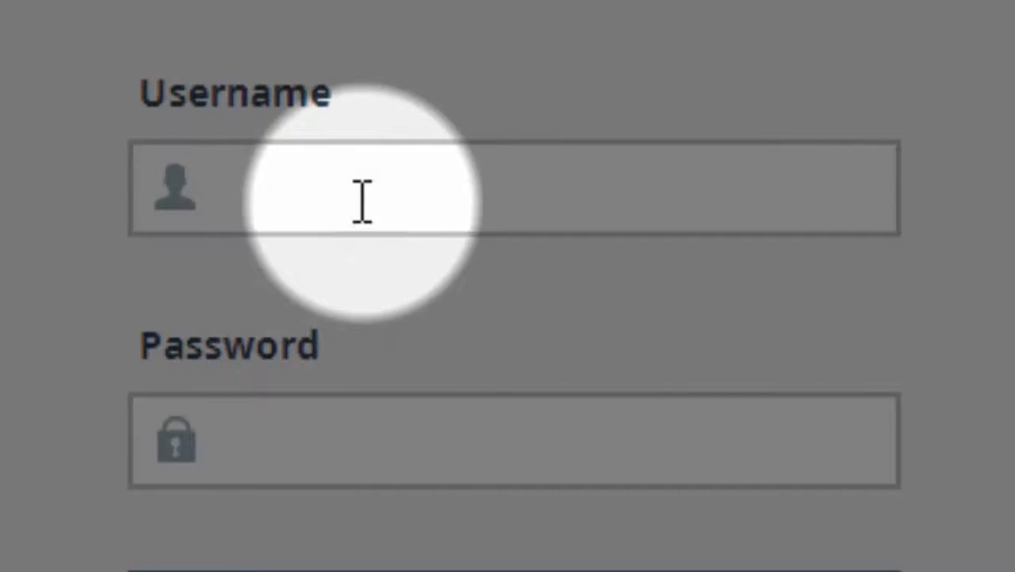
type("tsssom")
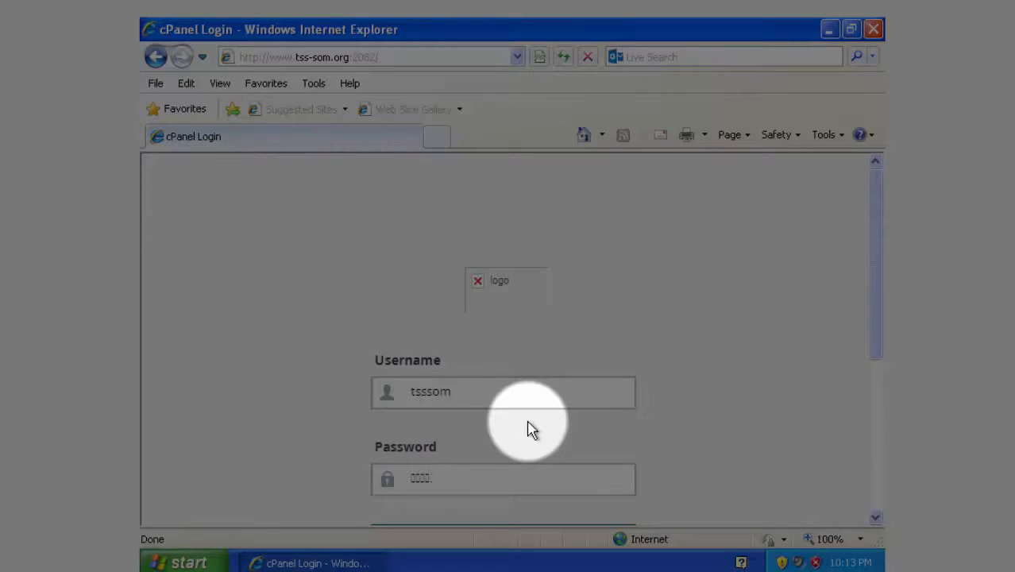
type("***")
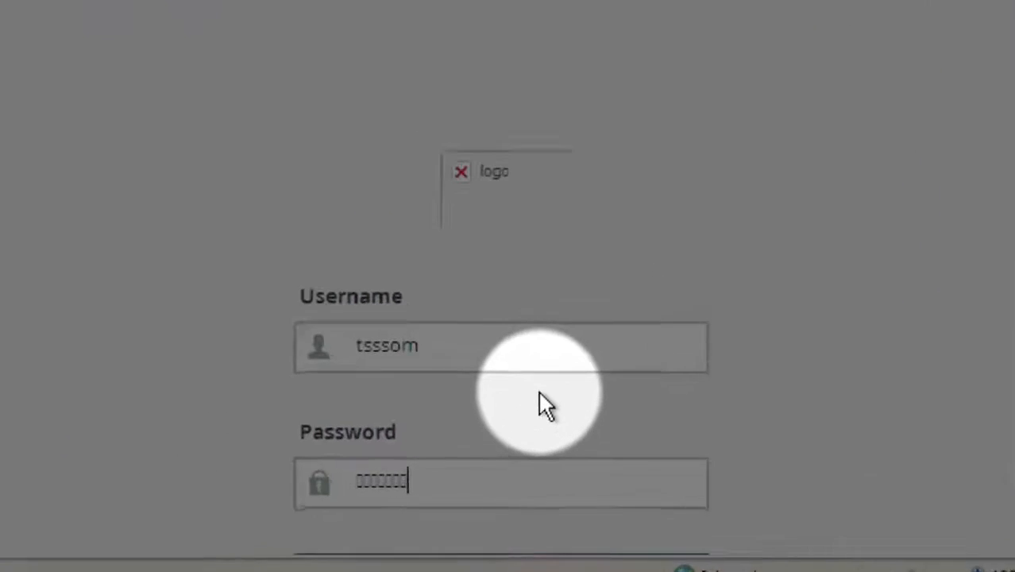
key("Return")
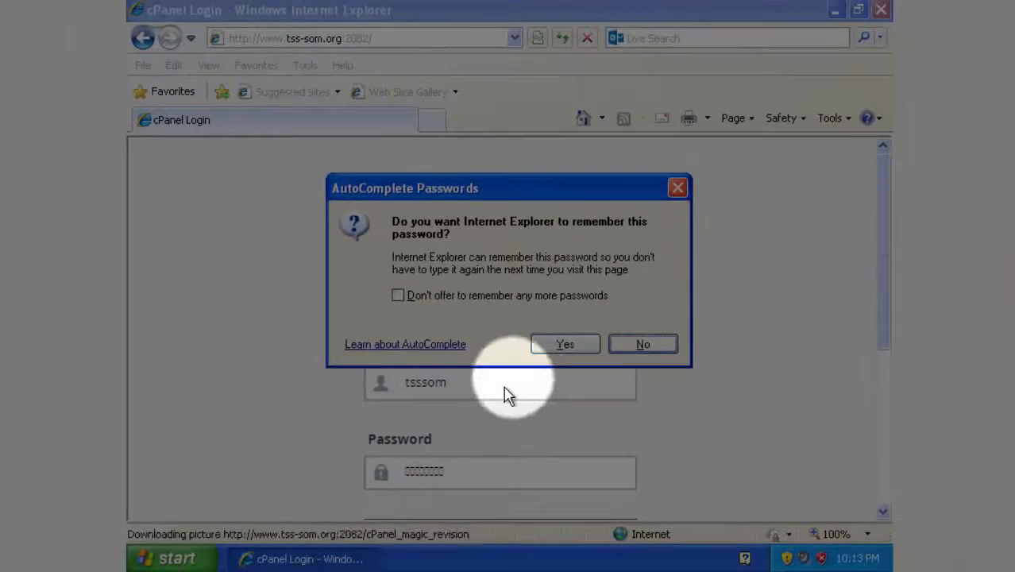
left_click(574, 326)
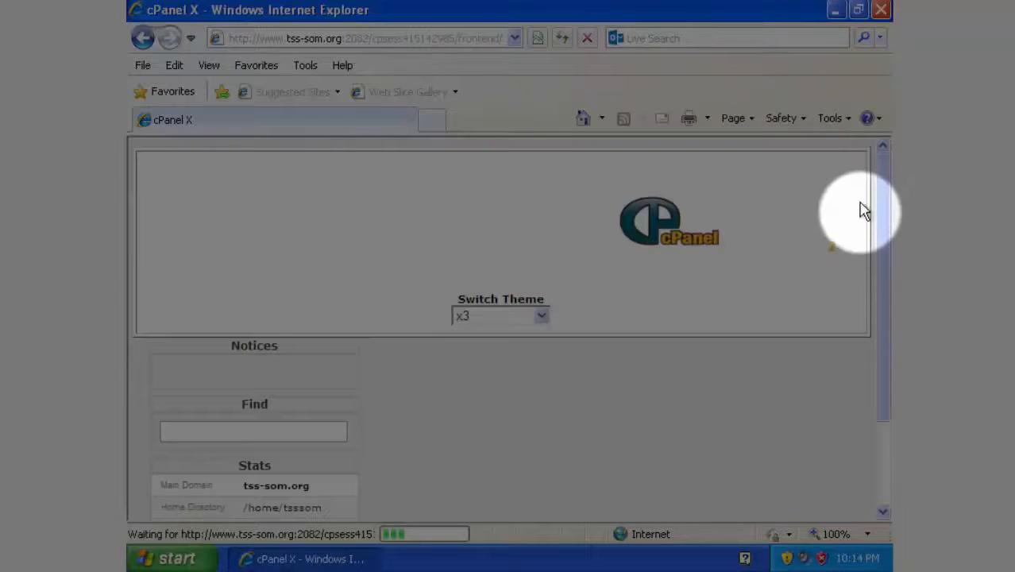
Decline the cPanel getting-started wizard and scroll the home page down to the Mail tools.
left_click_drag(884, 220, 886, 237)
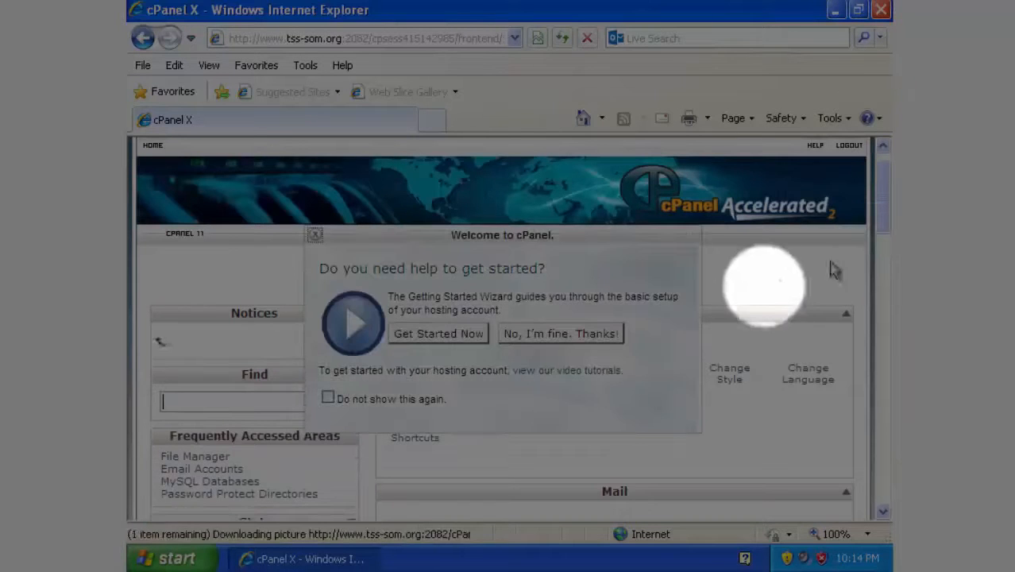
left_click(579, 335)
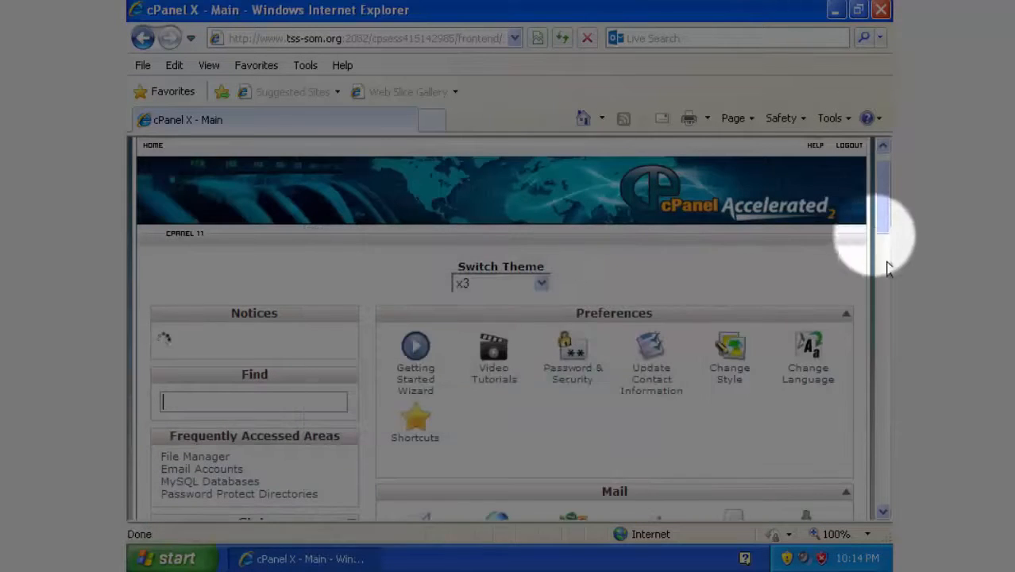
left_click_drag(882, 199, 889, 243)
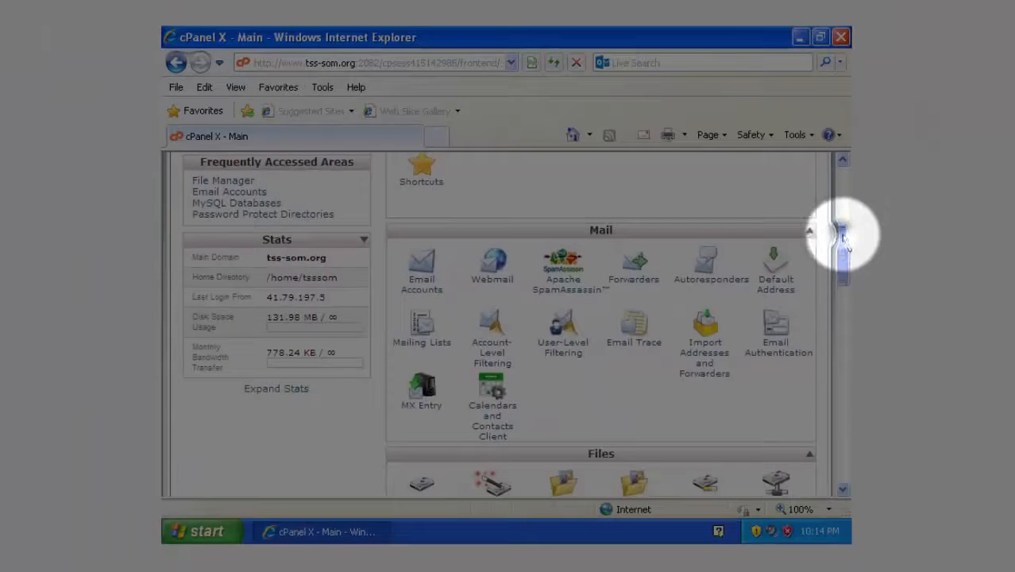
mouse_move(843, 228)
left_mouse_down()
mouse_move(843, 396)
mouse_move(843, 231)
left_mouse_up()
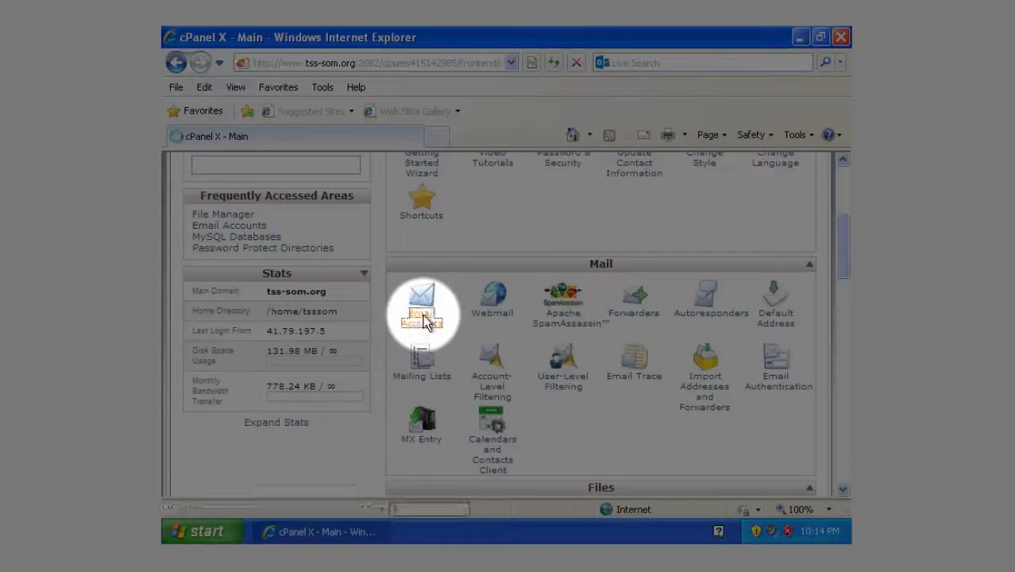
left_click(425, 320)
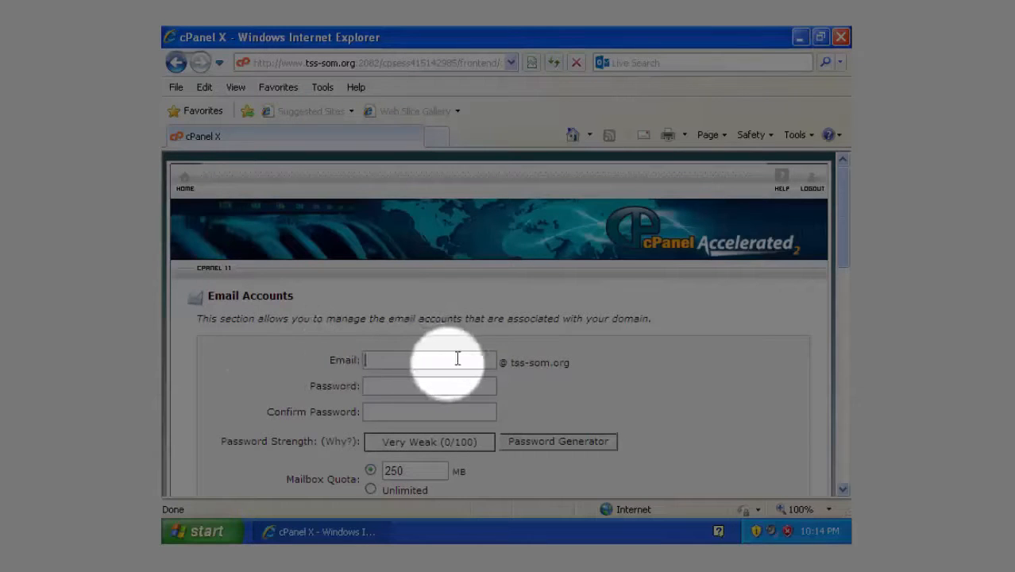
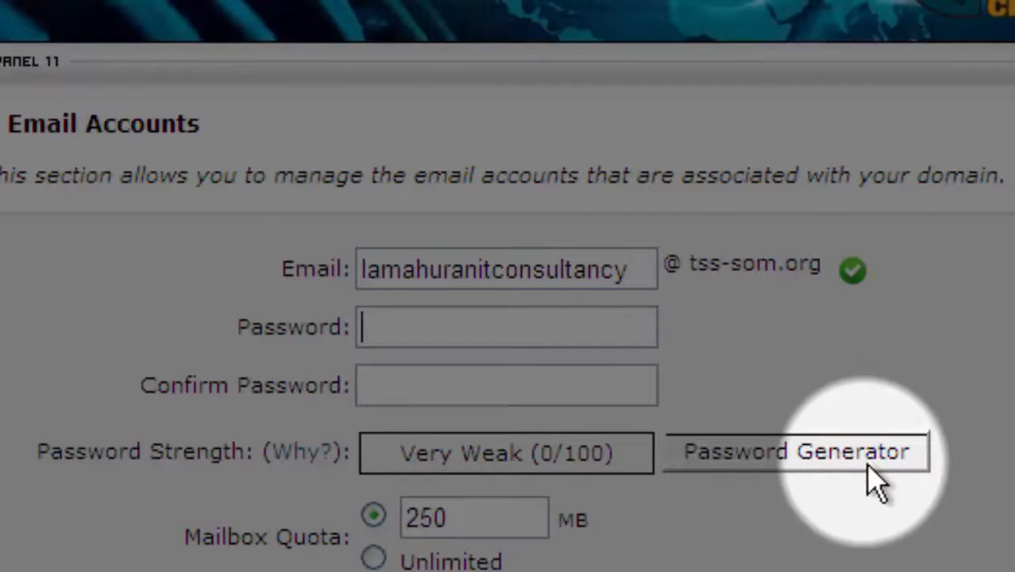
Generate a Very Strong random password, confirm it was copied, and apply it to the new account.
left_click(817, 469)
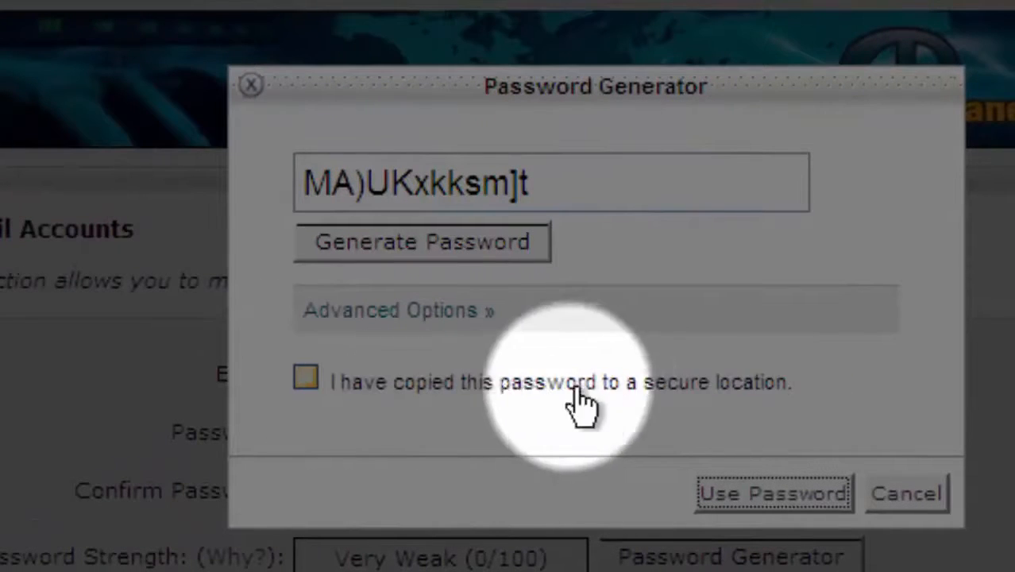
left_click_drag(797, 386, 460, 379)
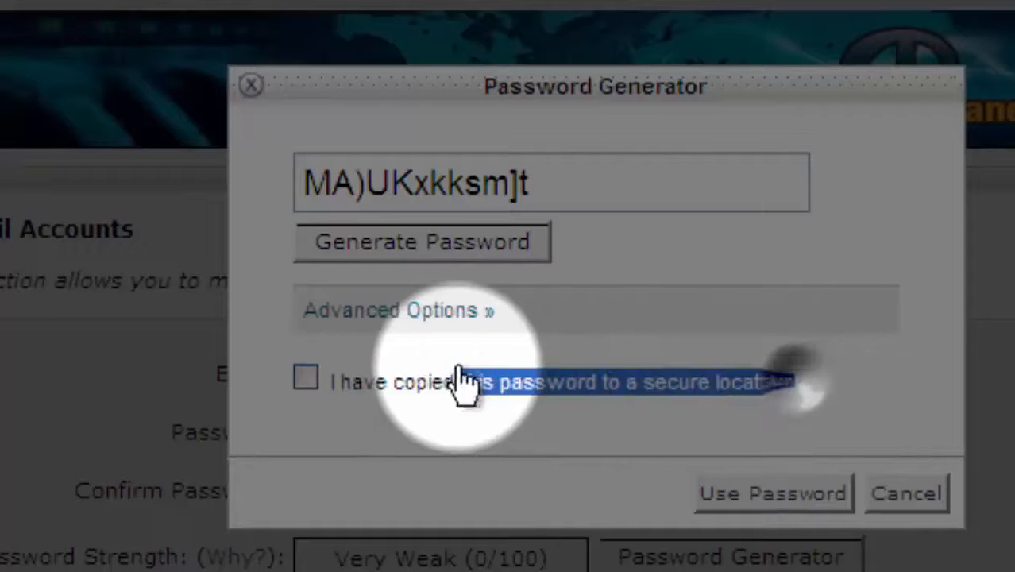
left_click(305, 378)
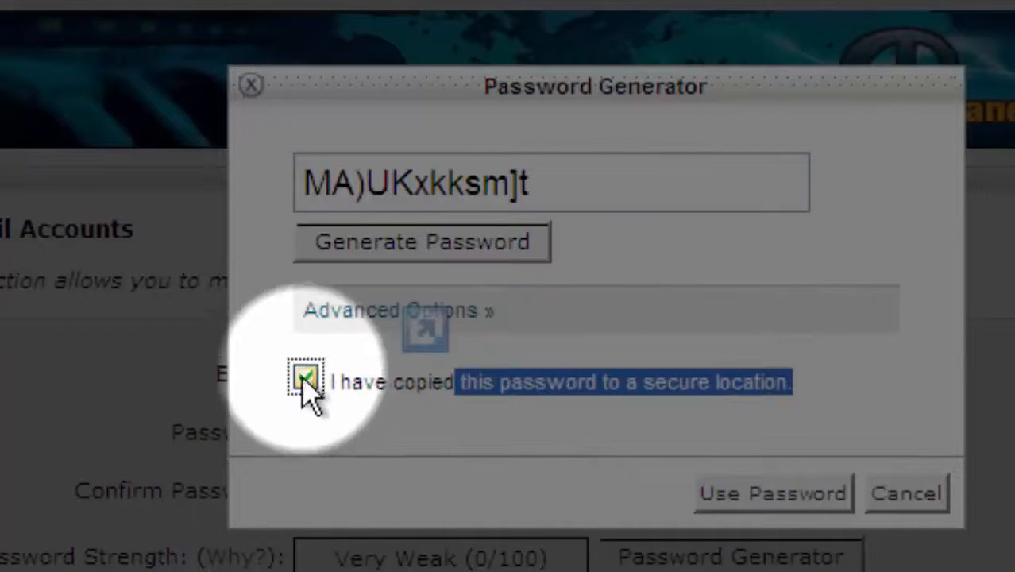
left_click(304, 380)
left_click(804, 497)
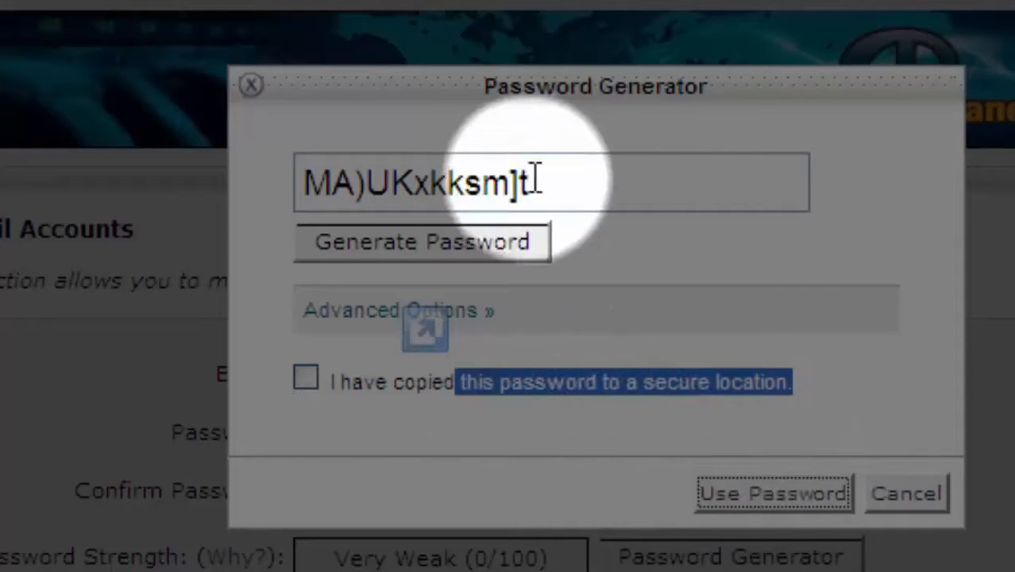
left_click_drag(532, 181, 273, 191)
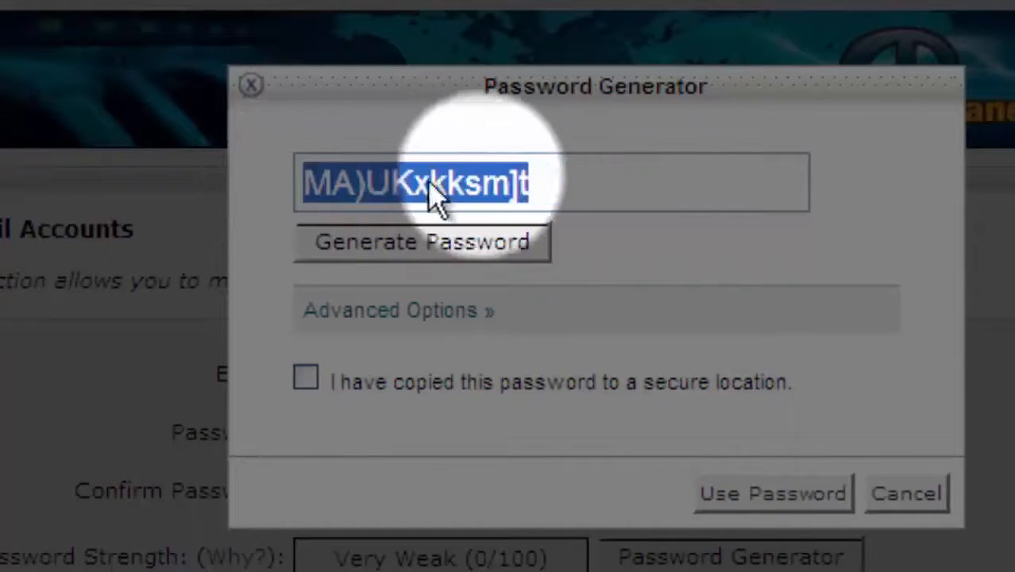
left_click(307, 379)
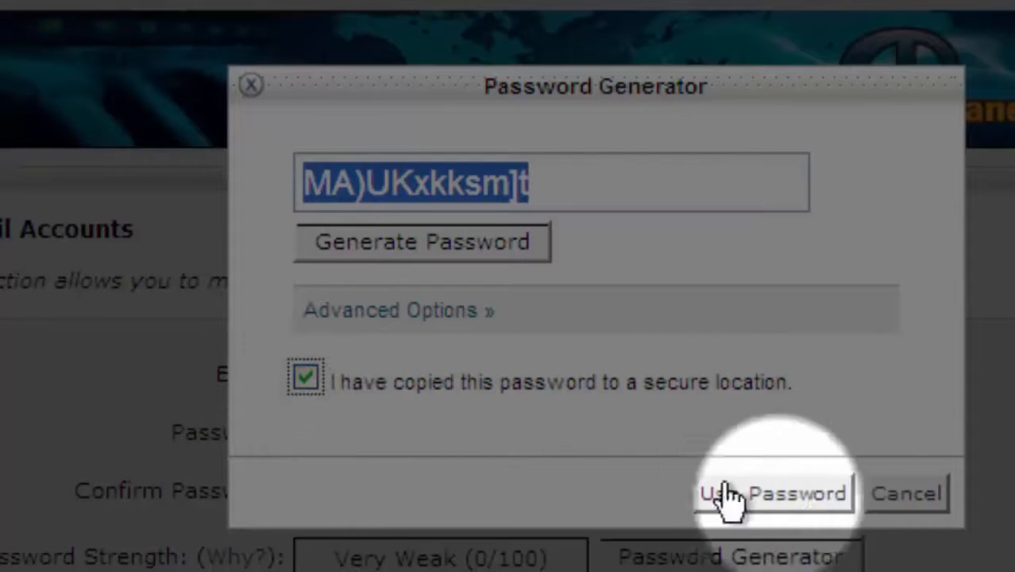
left_click(824, 512)
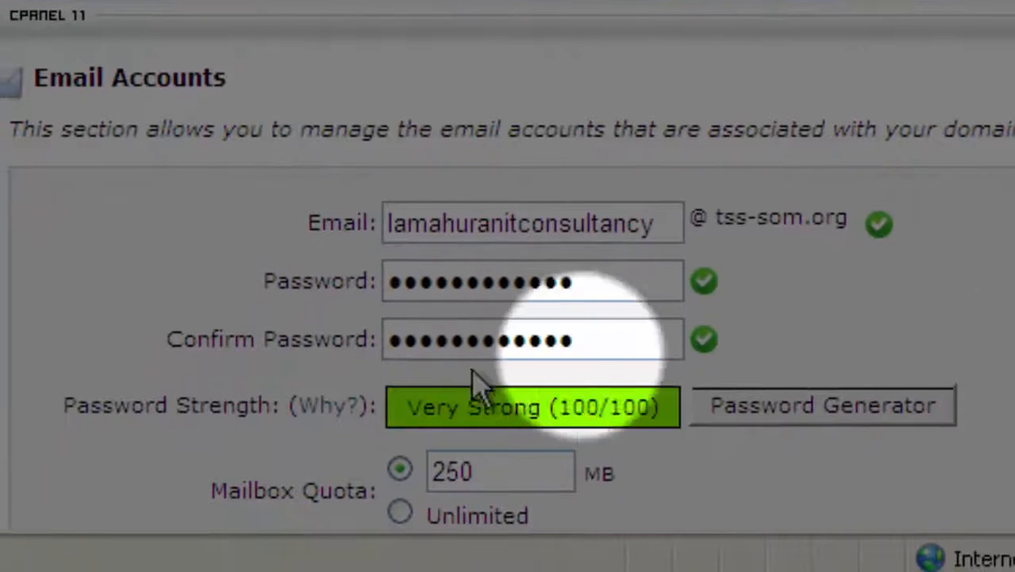
Replace the 250 MB mailbox quota with Unlimited and create the email account.
scroll(661, 324, "down", 1)
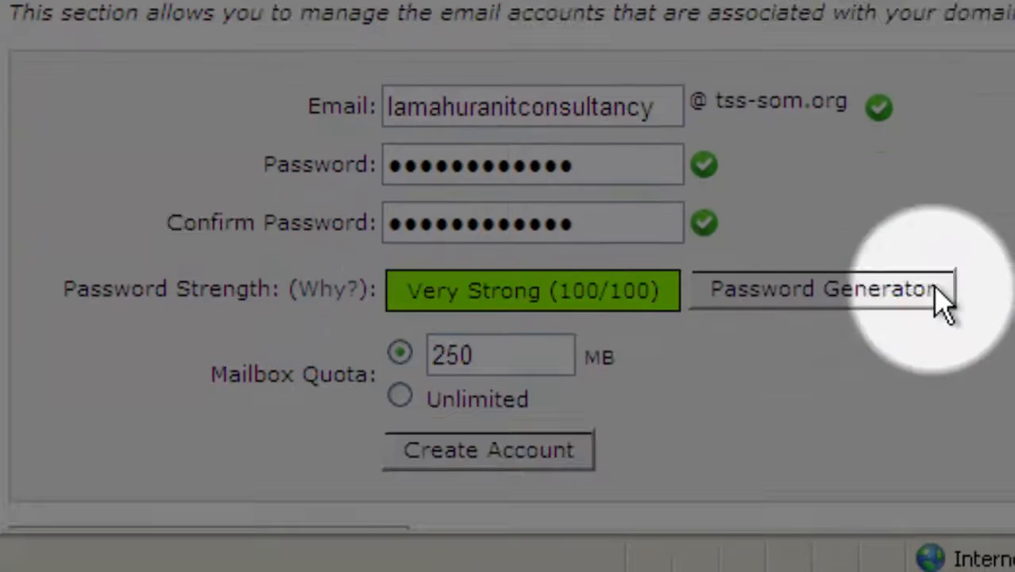
left_click_drag(545, 349, 441, 367)
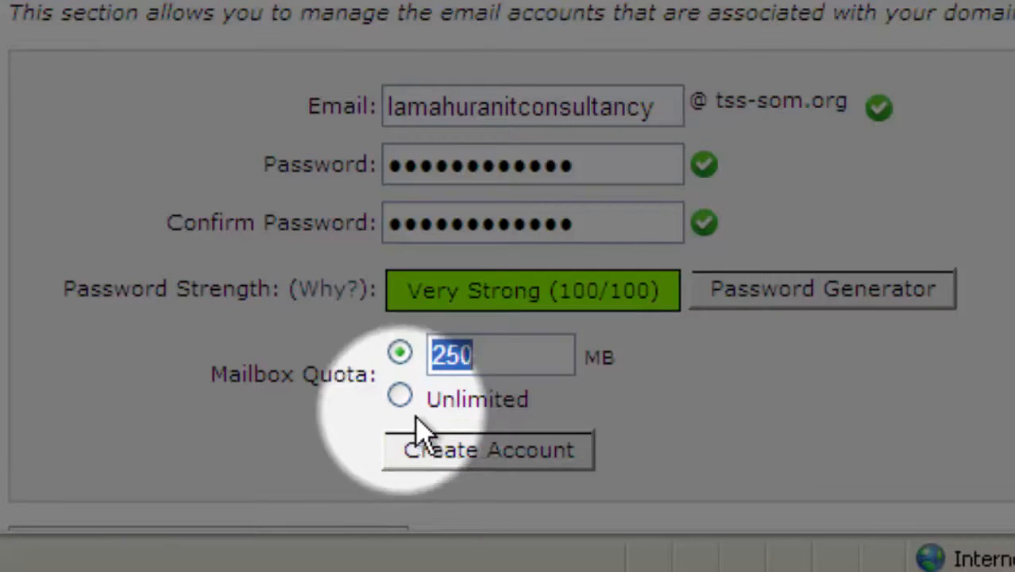
left_click(400, 396)
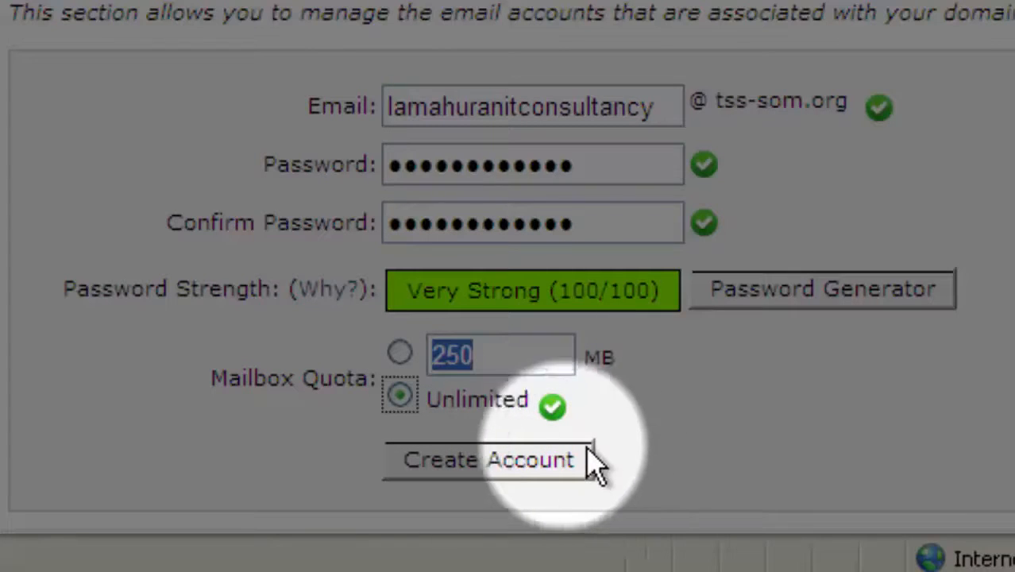
left_click(474, 459)
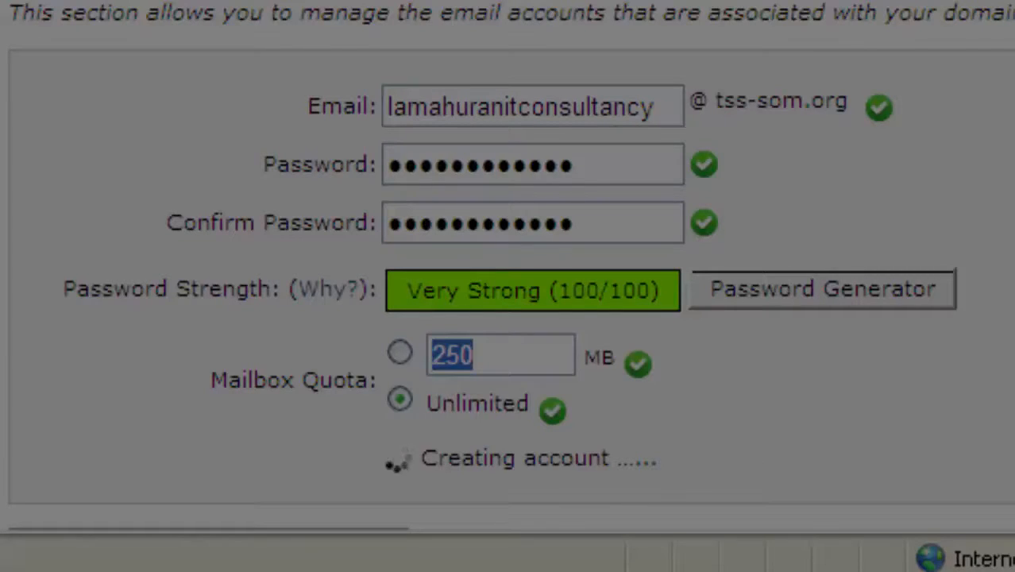
Scroll to the accounts list and highlight the new tss-som.org mailbox showing 0 / ∞ MB usage.
scroll(508, 270, "down", 2)
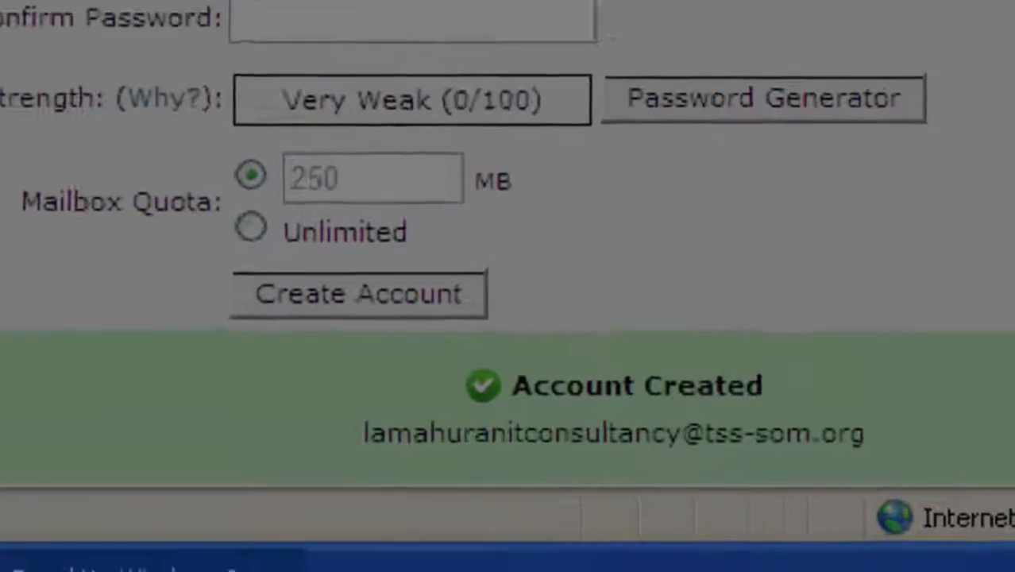
scroll(507, 267, "down", 1)
scroll(528, 171, "down", 1)
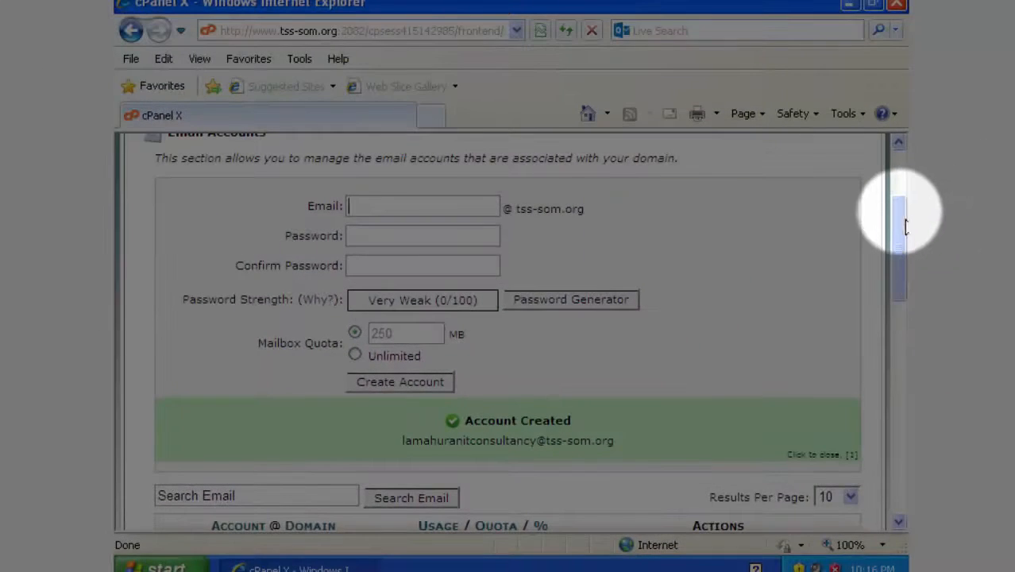
left_click_drag(899, 212, 899, 369)
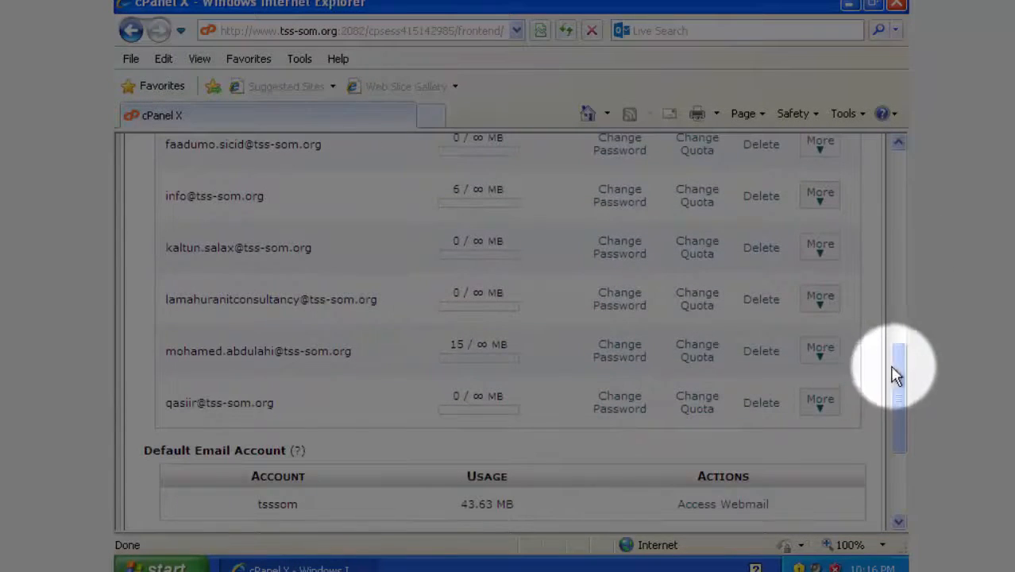
left_click_drag(401, 309, 144, 308)
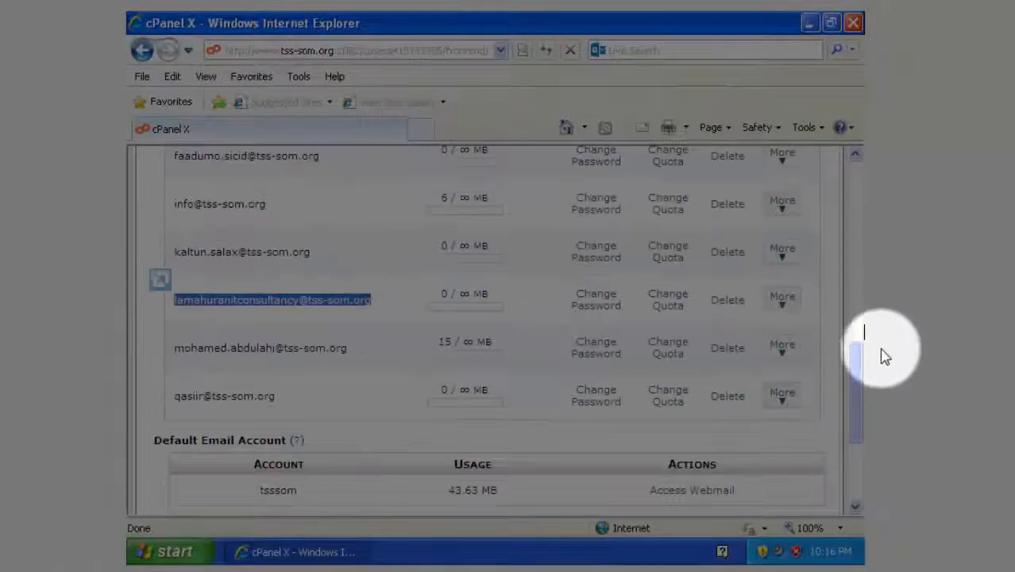
left_click_drag(856, 365, 861, 159)
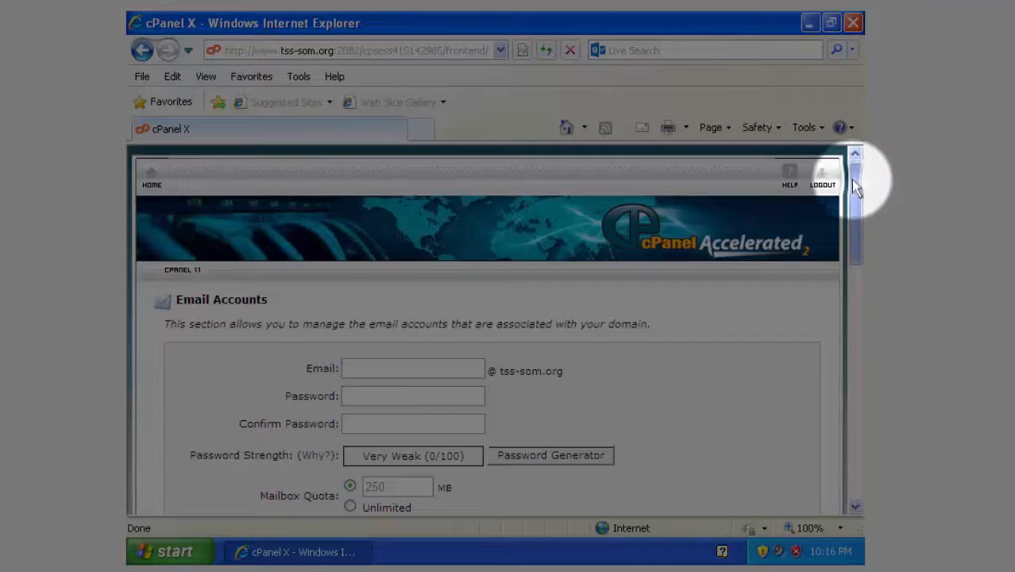
left_click_drag(852, 179, 856, 288)
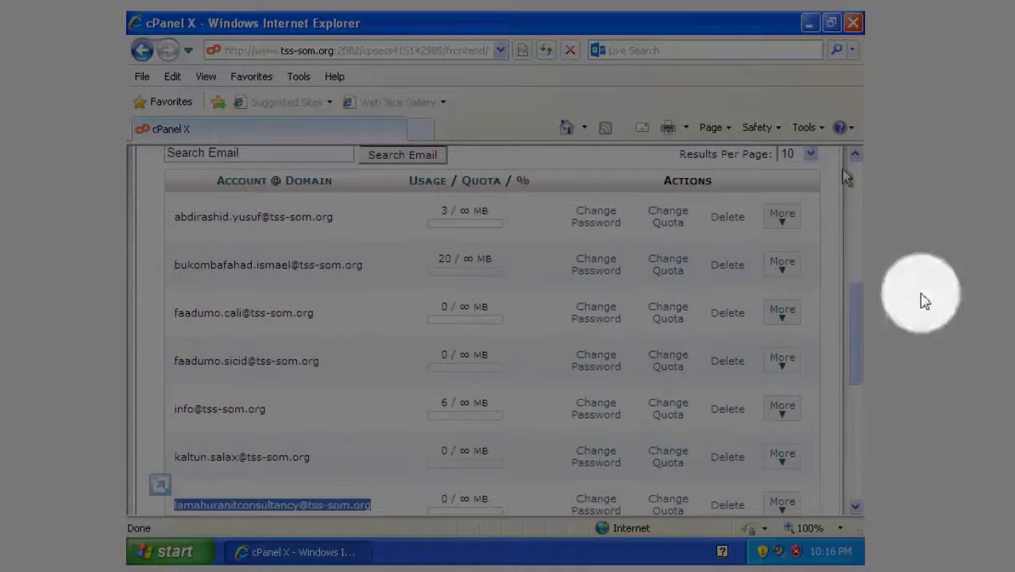
left_click_drag(855, 313, 857, 357)
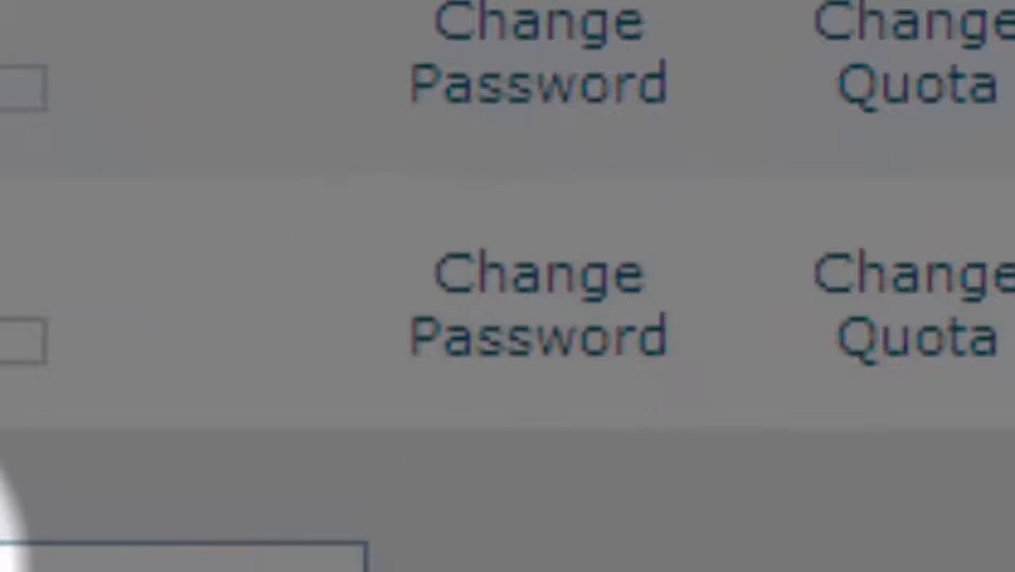
Enter and confirm a new password for the tss-som.org mailbox, then save the change.
left_click(290, 323)
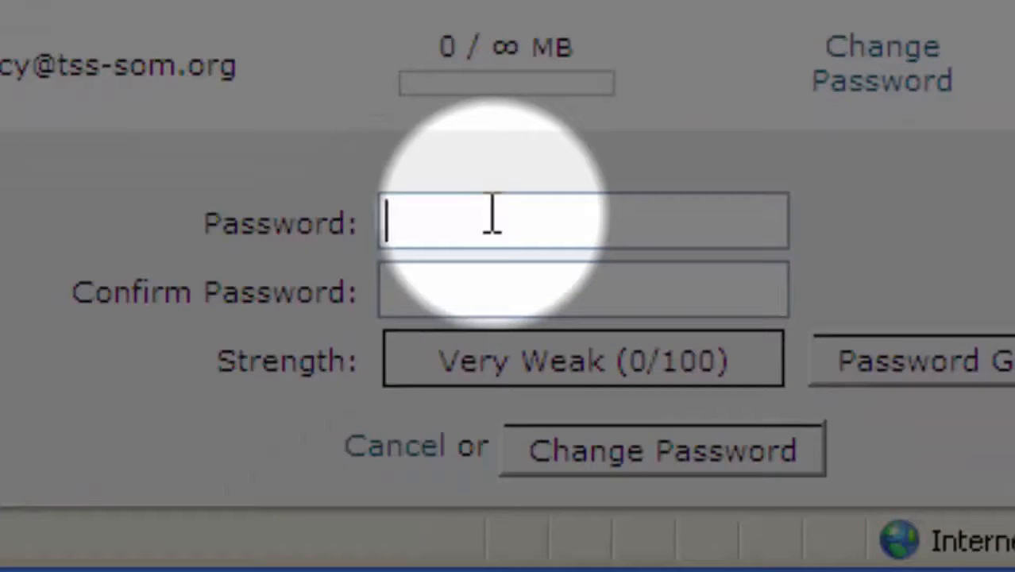
type("a")
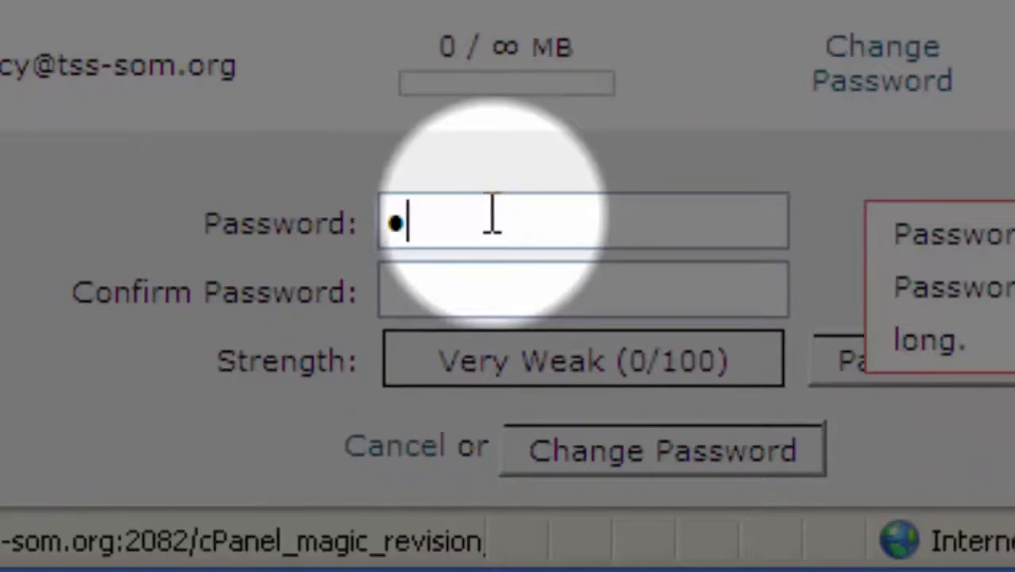
type("aaaaaaaa")
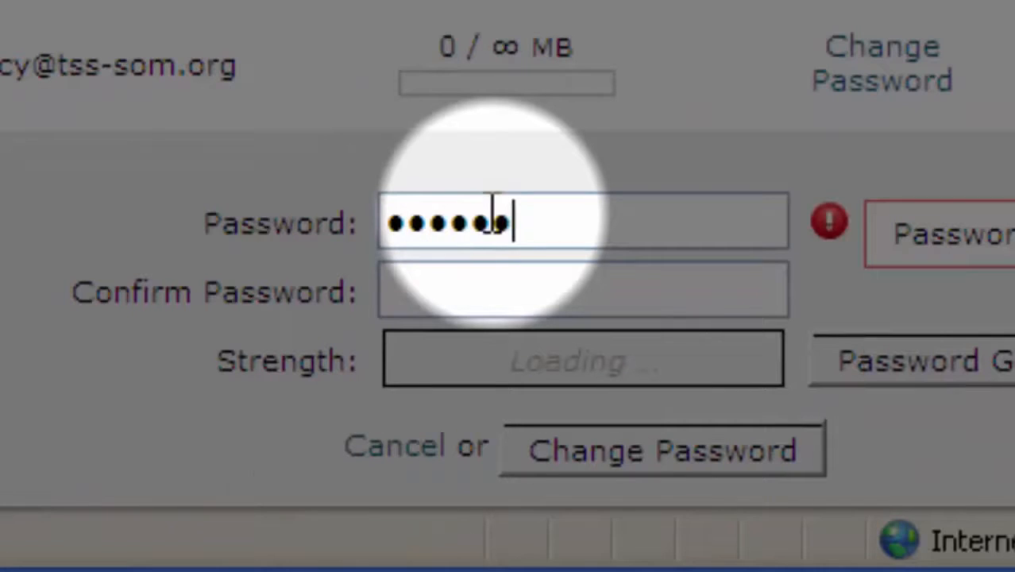
type("a")
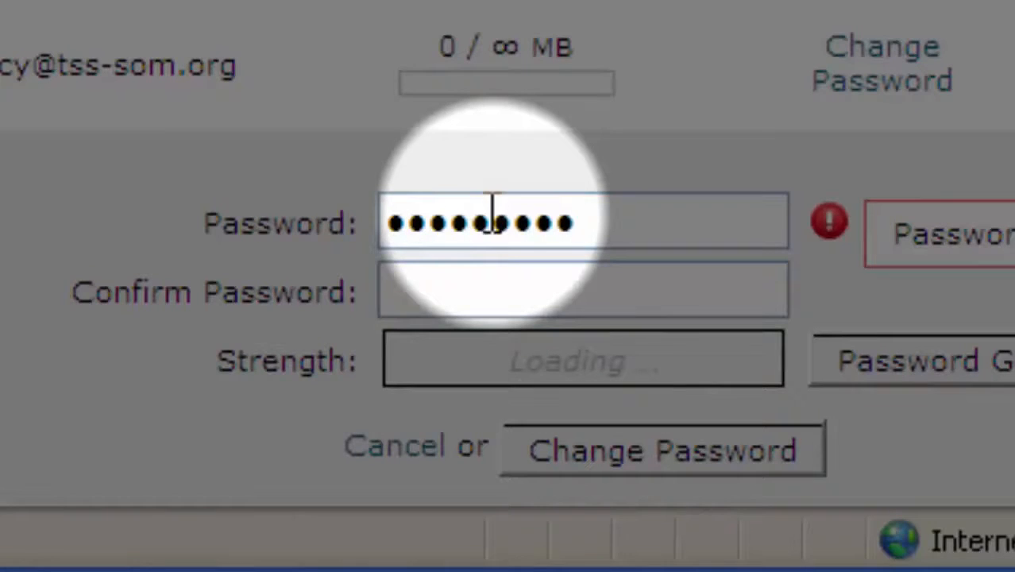
type("a")
key("Tab")
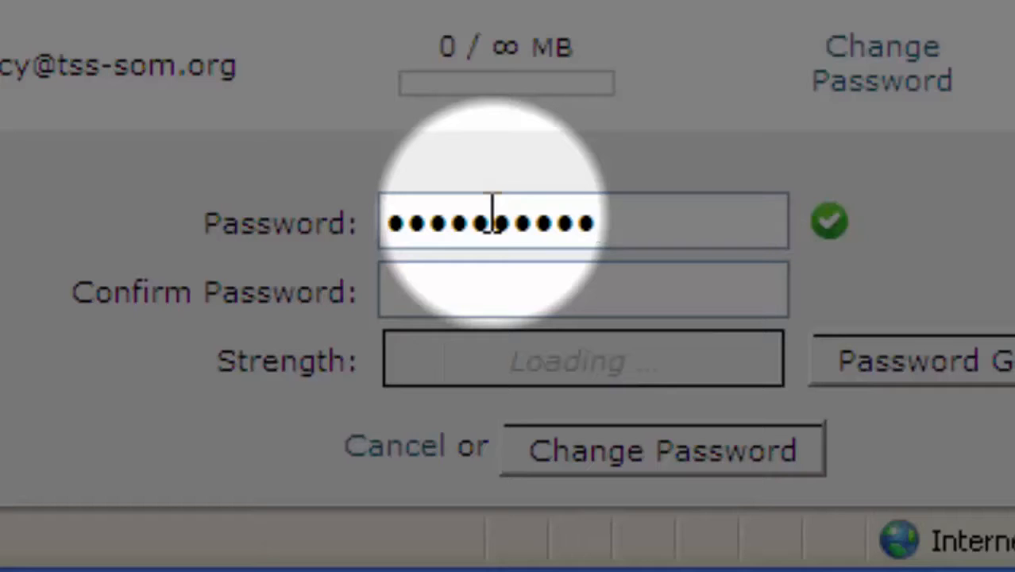
type("aaaaaaa")
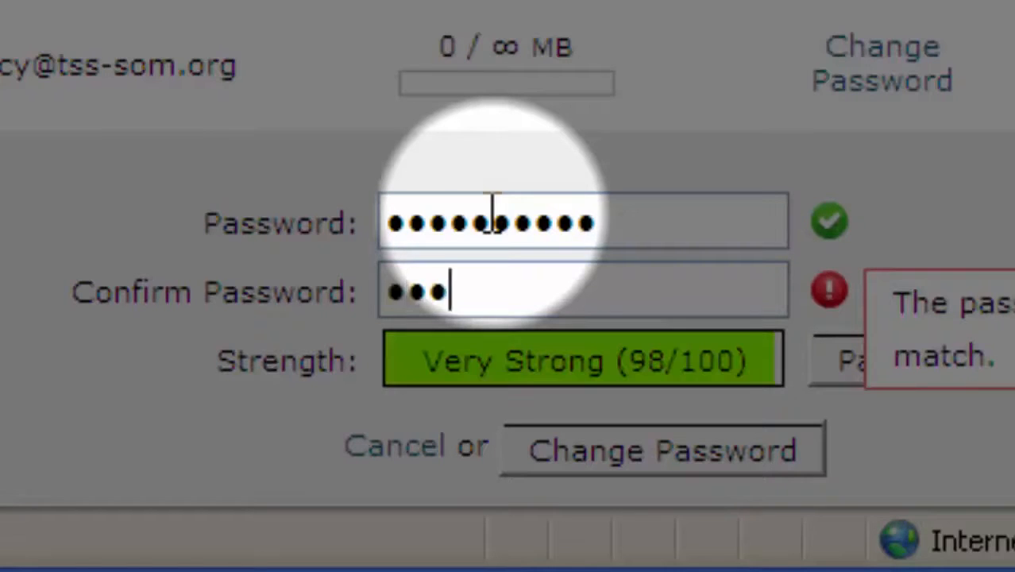
type("aaa")
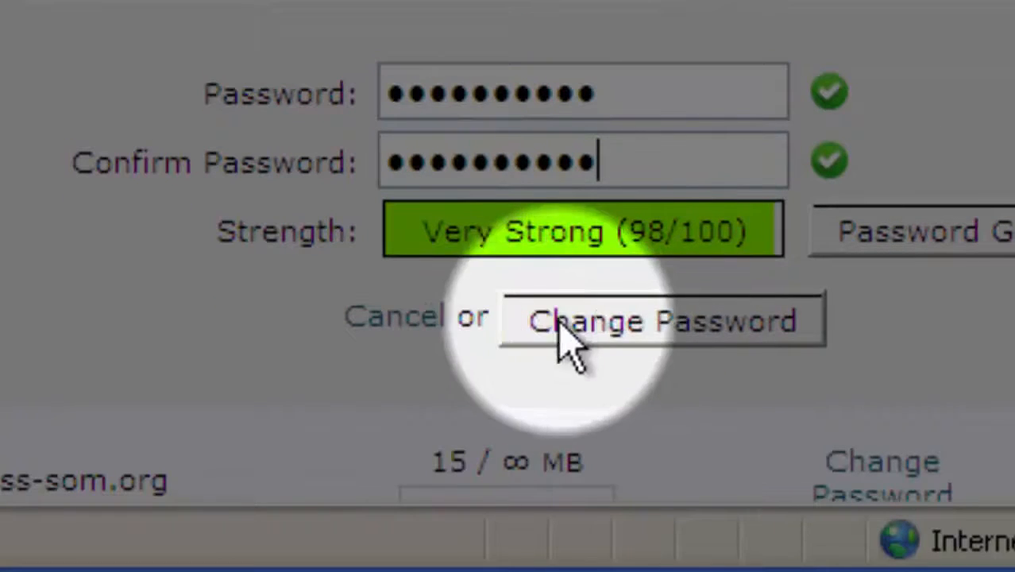
left_click(555, 334)
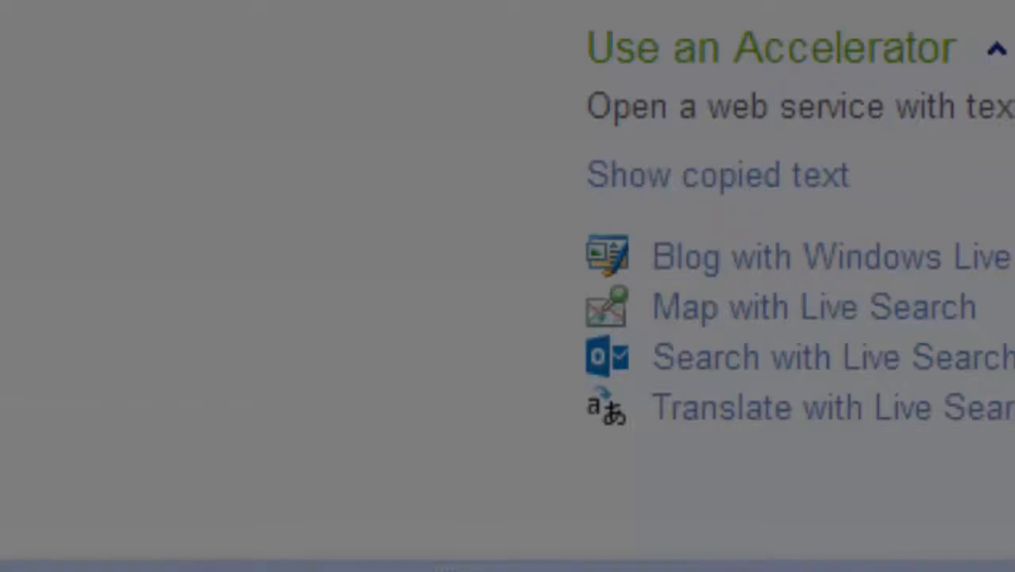
Load tss-som.org/webmail in the new browser tab.
type("i")
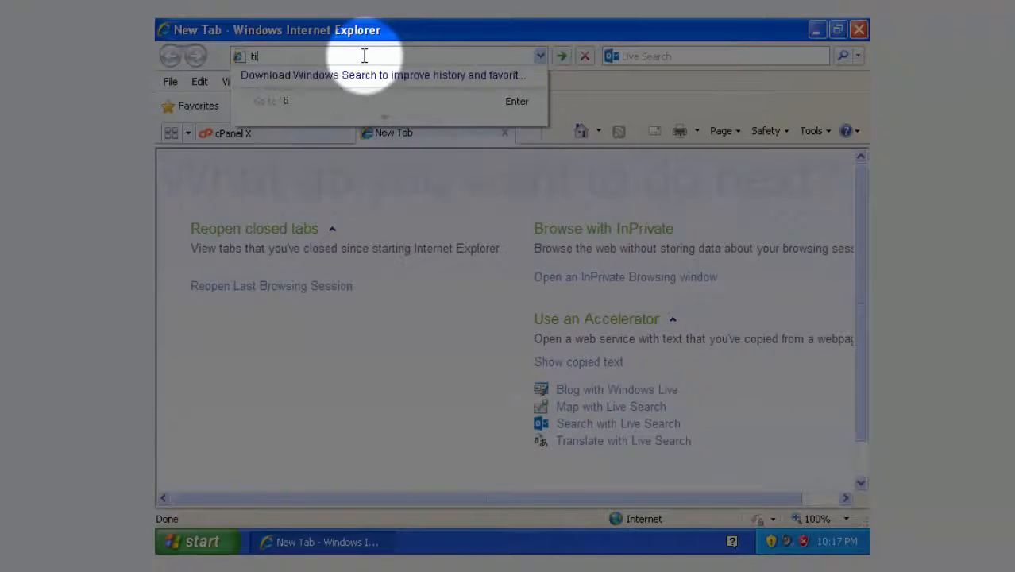
key("BackSpace")
type("ss")
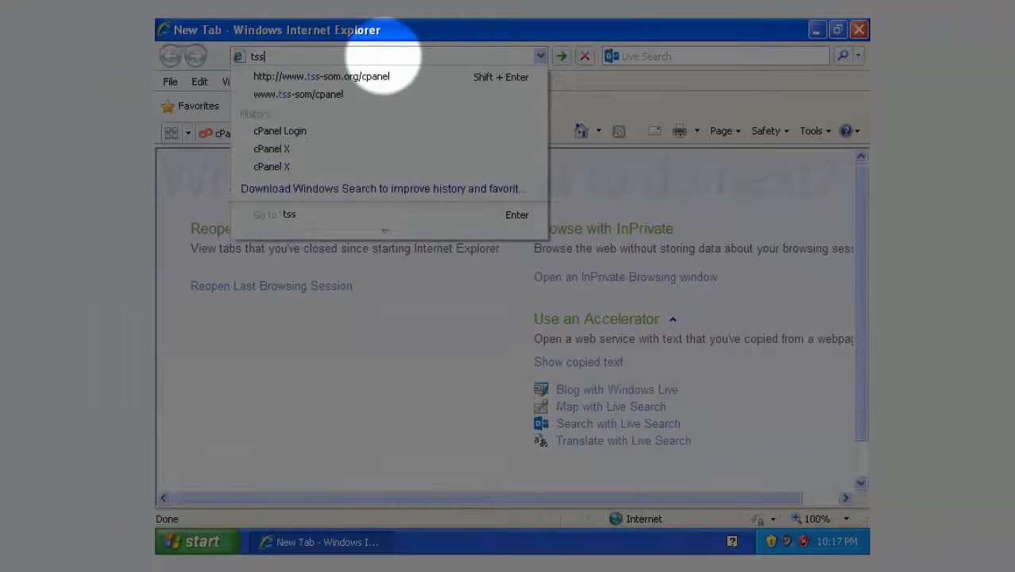
type("-s")
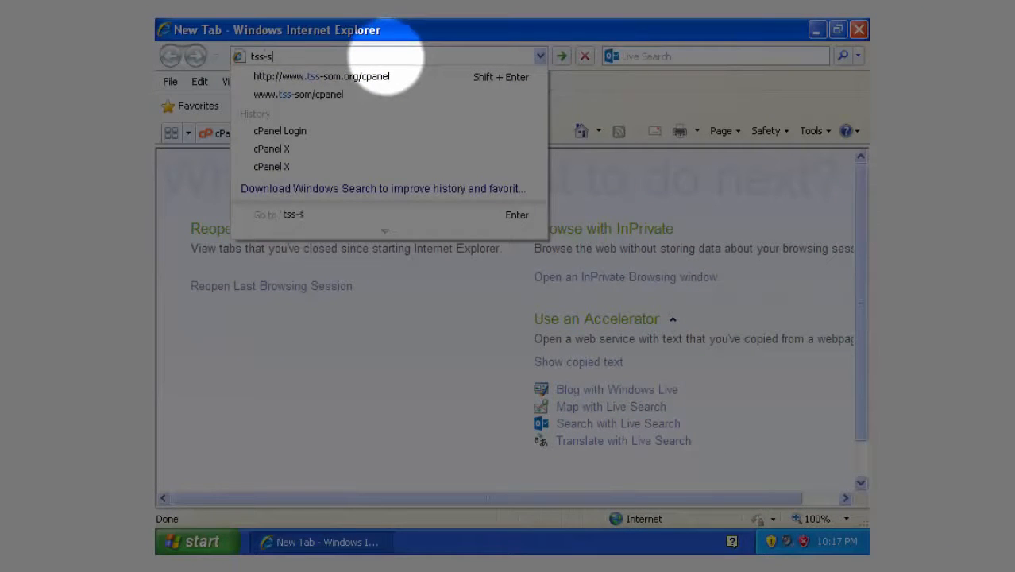
type("om.org")
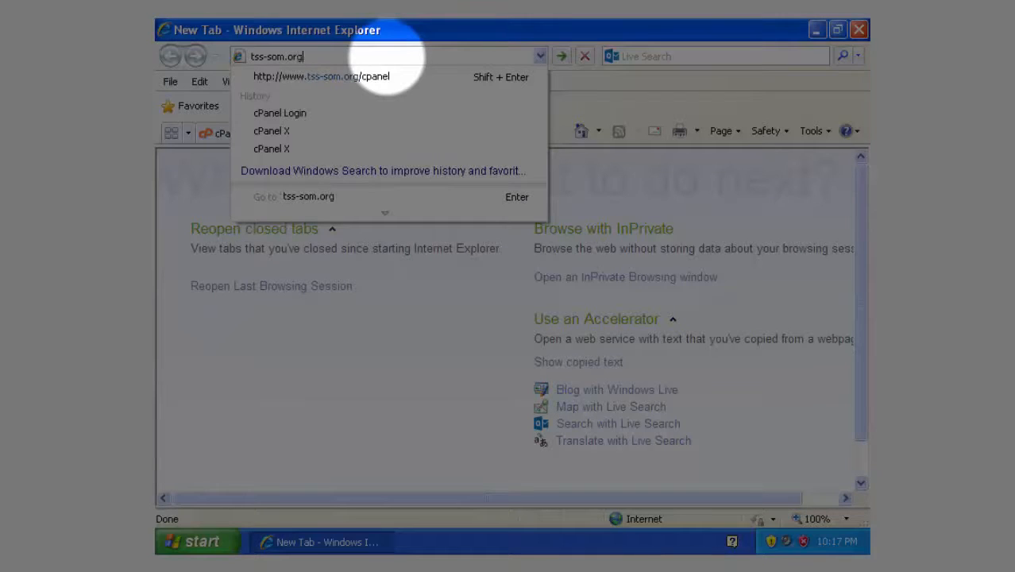
type("/webmail")
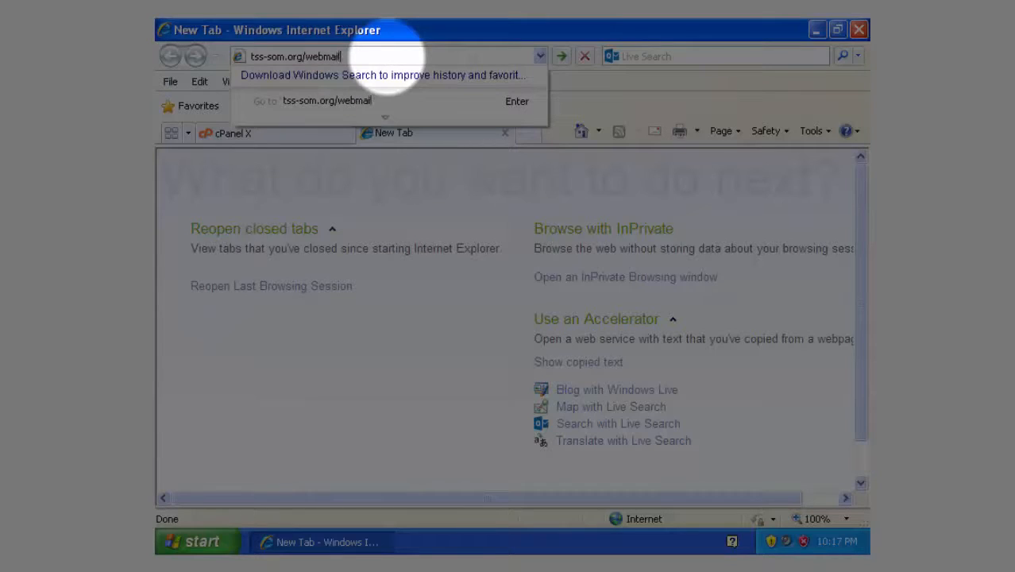
key("Return")
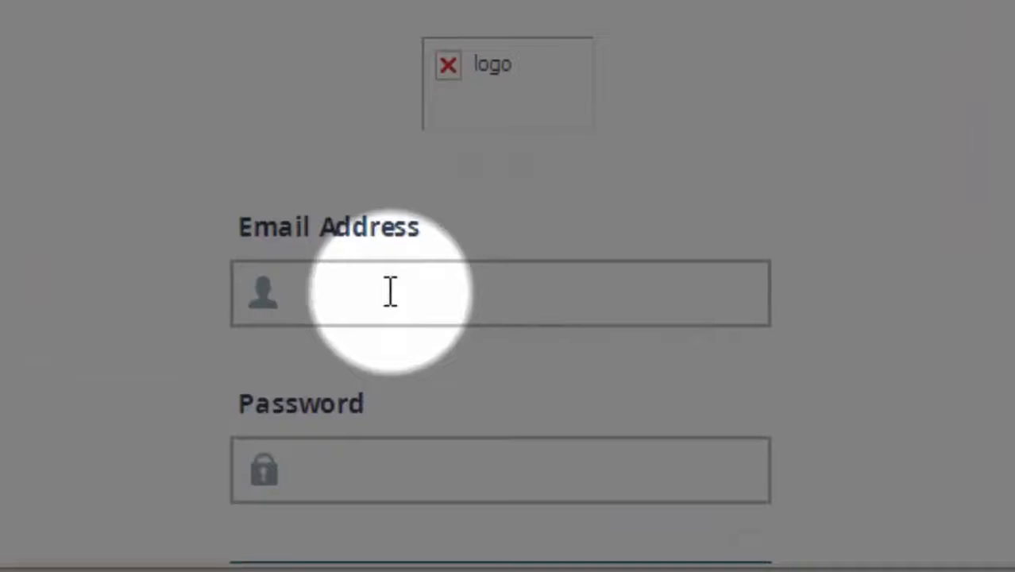
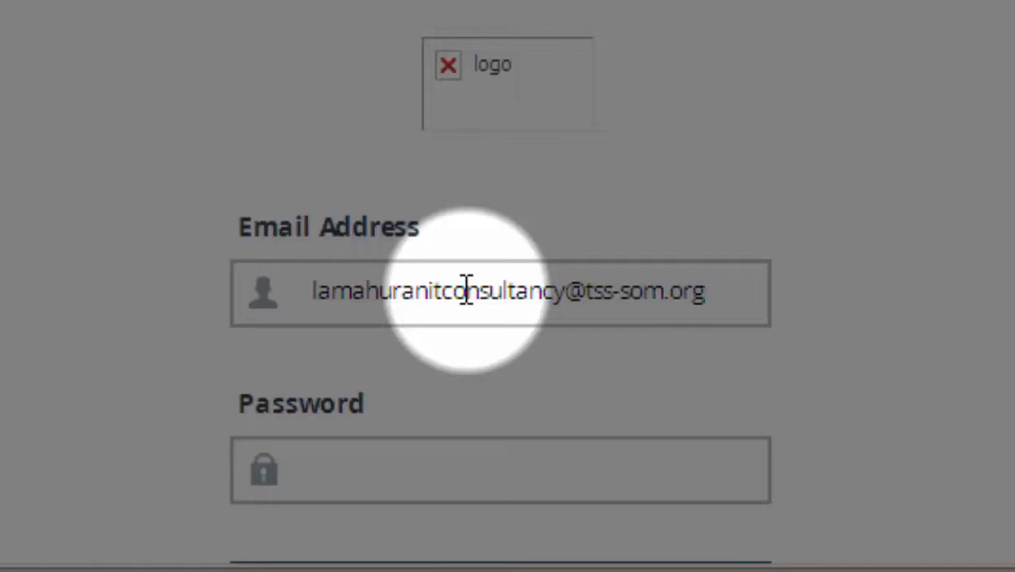
Sign in to Webmail with the new mailbox's full e-mail address and password, saving the password.
key("Tab")
type("••••••")
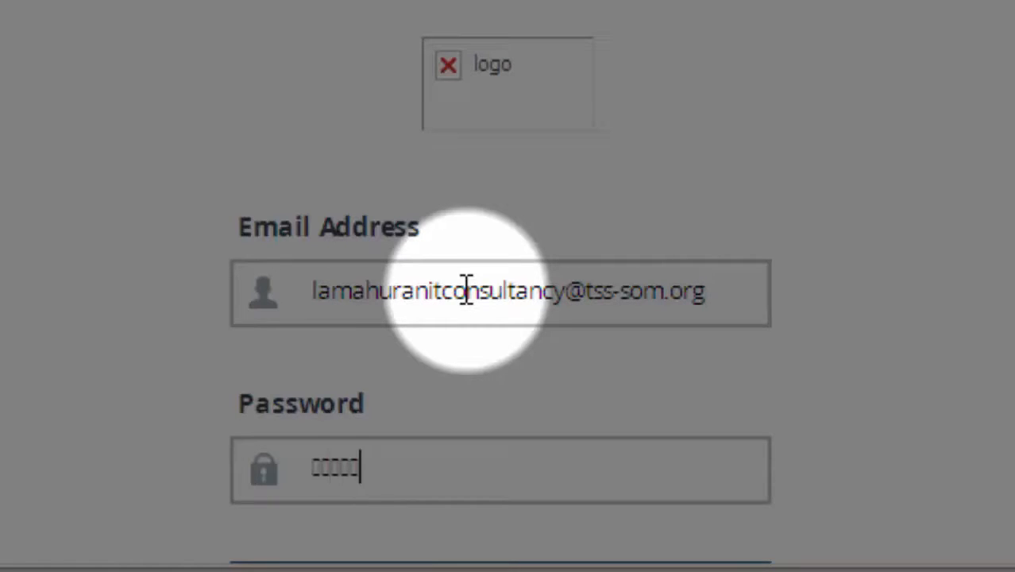
type("•••")
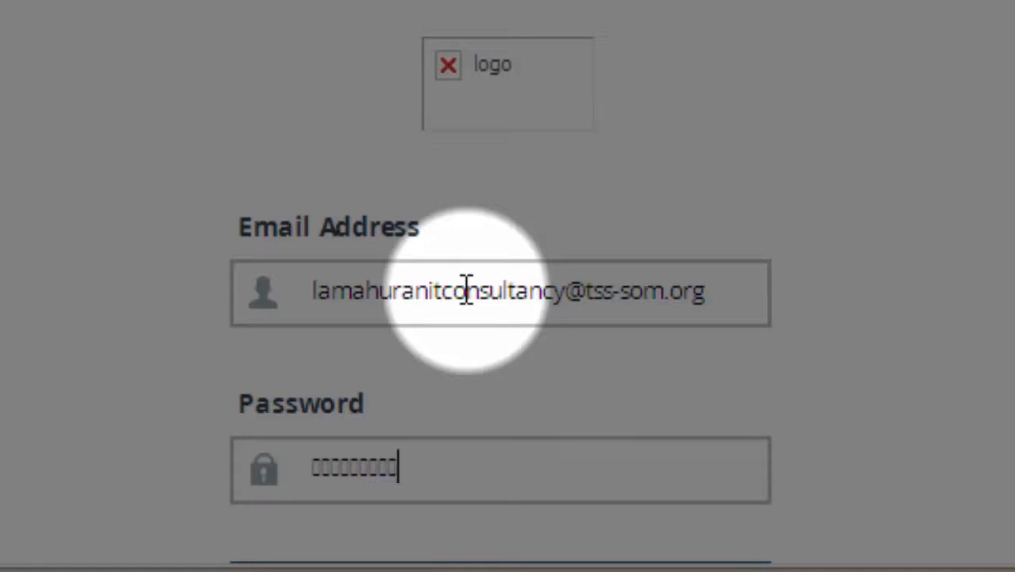
type("•")
key("Return")
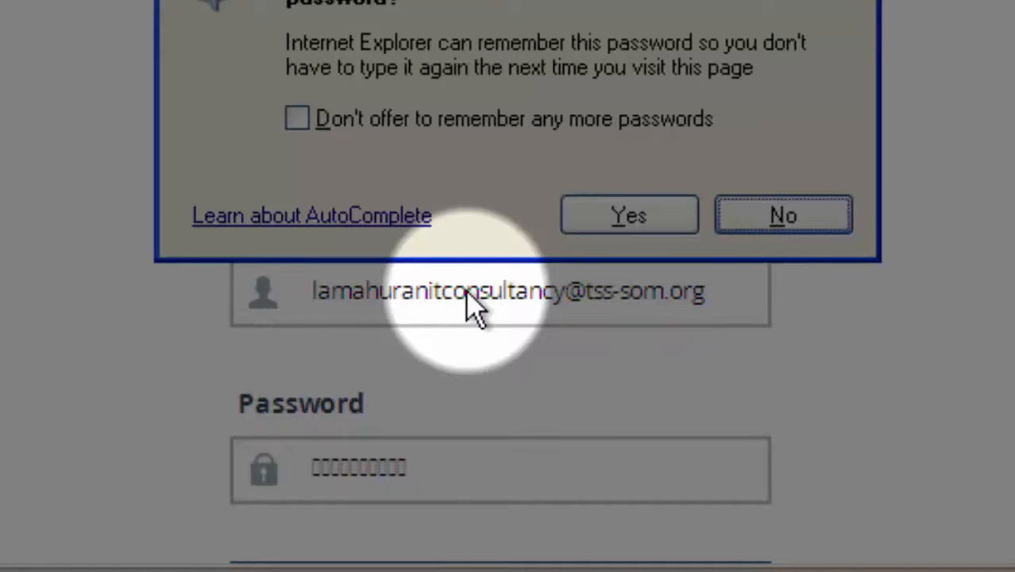
left_click(629, 216)
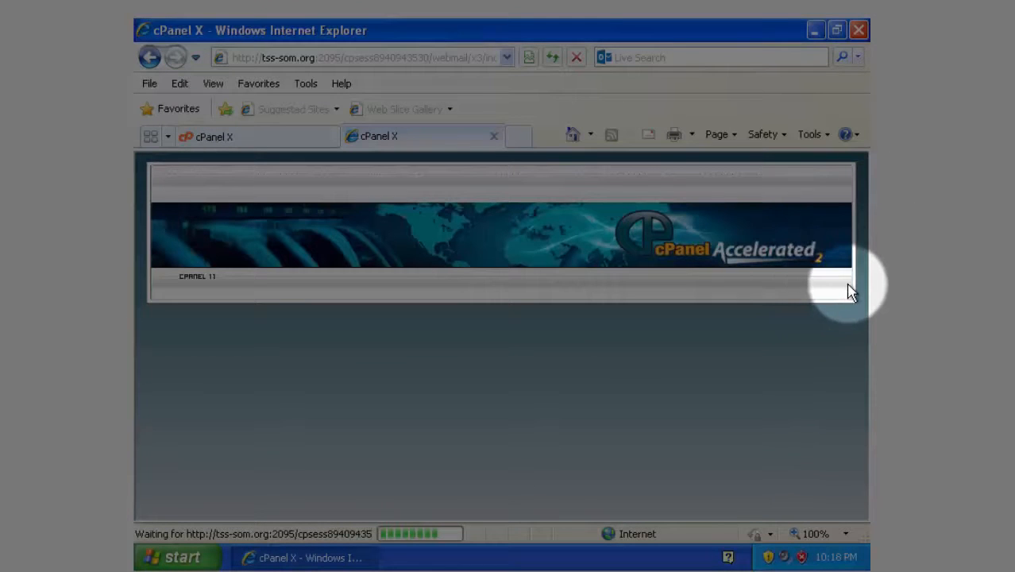
Open Password & Security to reach the new mailbox's Change Mail Account Settings page.
scroll(847, 348, "down", 1)
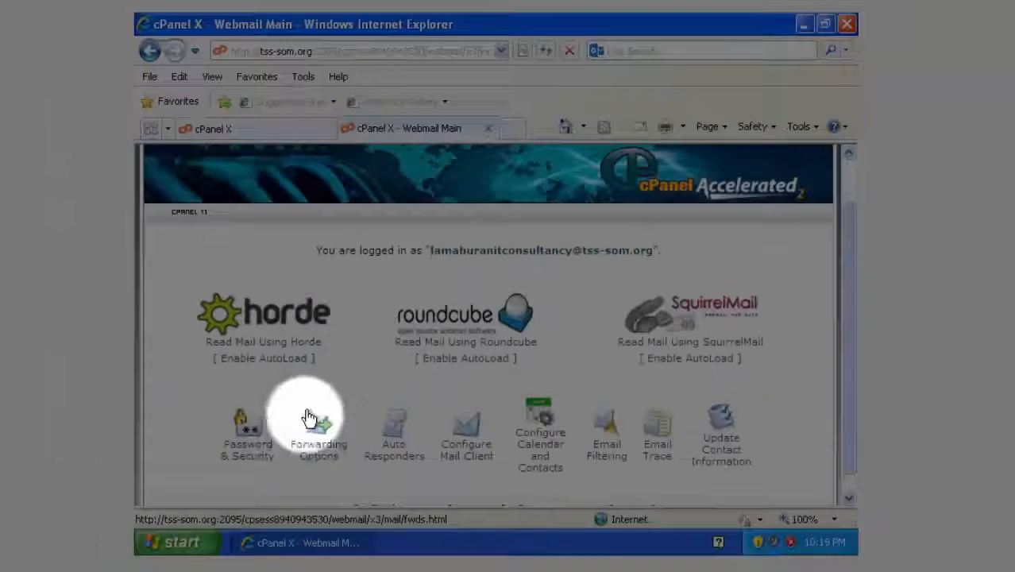
left_click(249, 459)
left_click(341, 341)
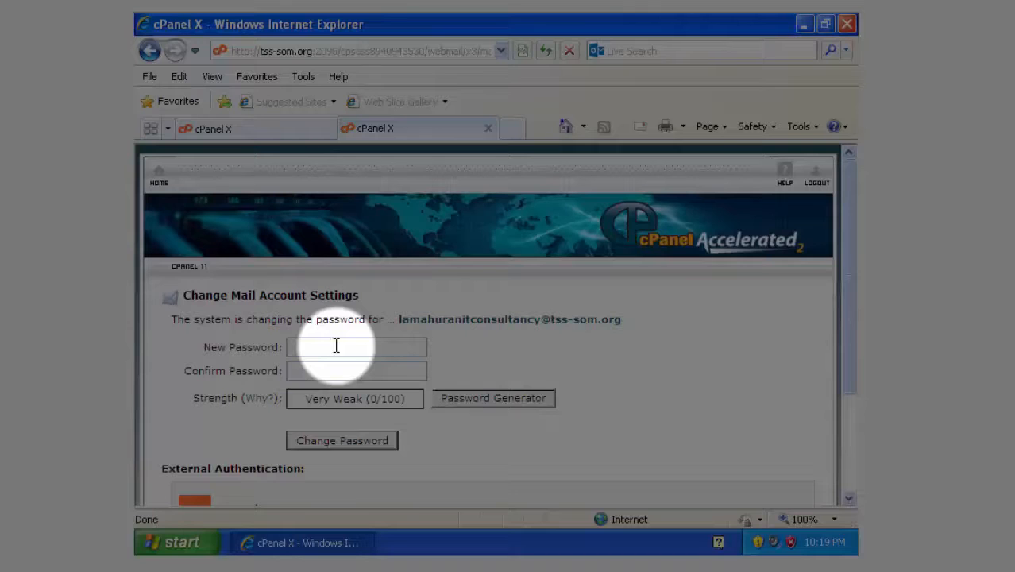
Leave the password fields empty and return to the Webmail home listing Horde, RoundCube and SquirrelMail.
left_click(335, 346)
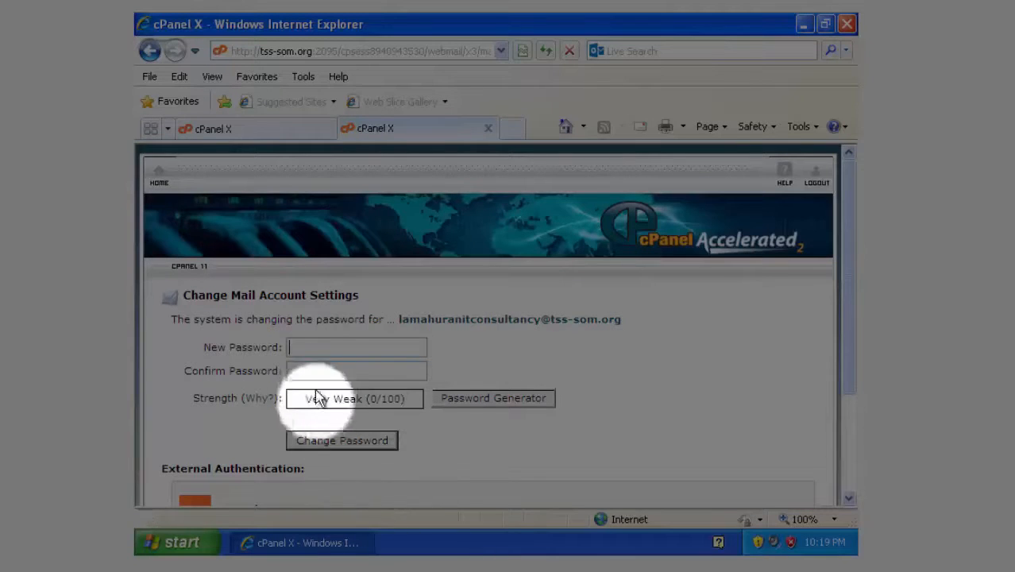
scroll(385, 421, "down", 3)
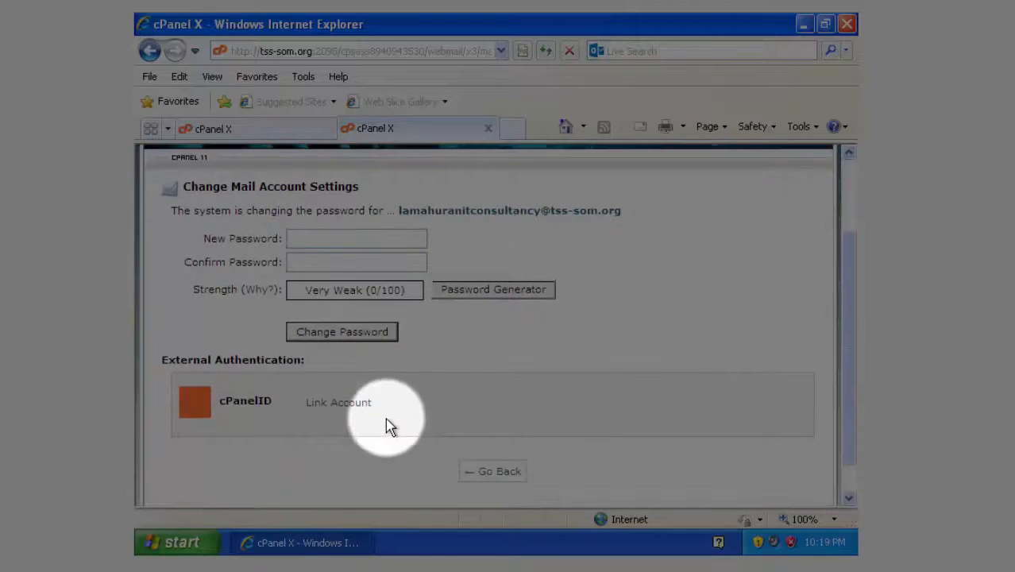
scroll(386, 417, "up", 3)
left_click(159, 180)
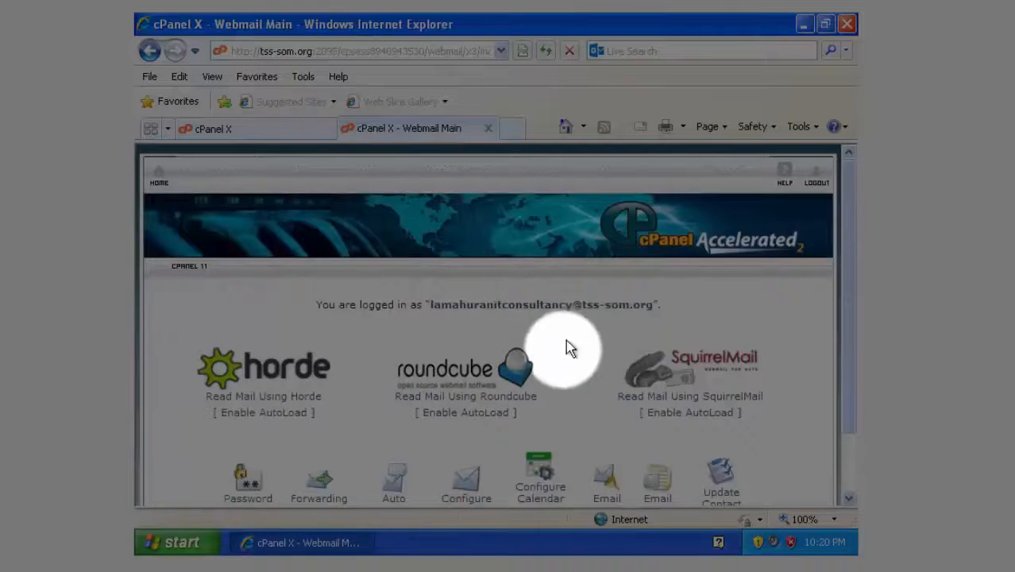
Choose Read Mail Using Roundcube to show the new mailbox's empty Inbox.
scroll(562, 367, "down", 2)
scroll(564, 372, "up", 2)
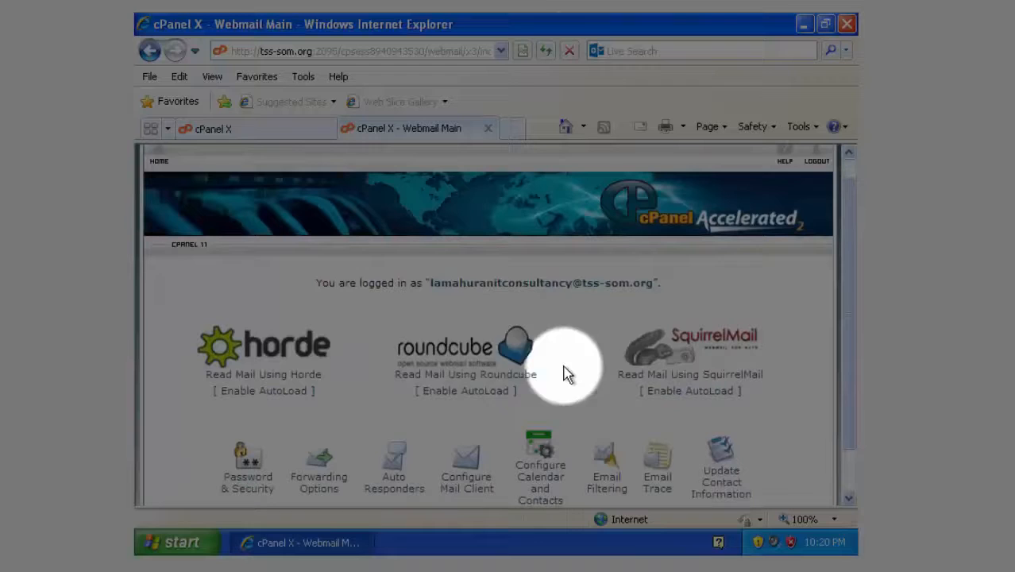
left_click(428, 374)
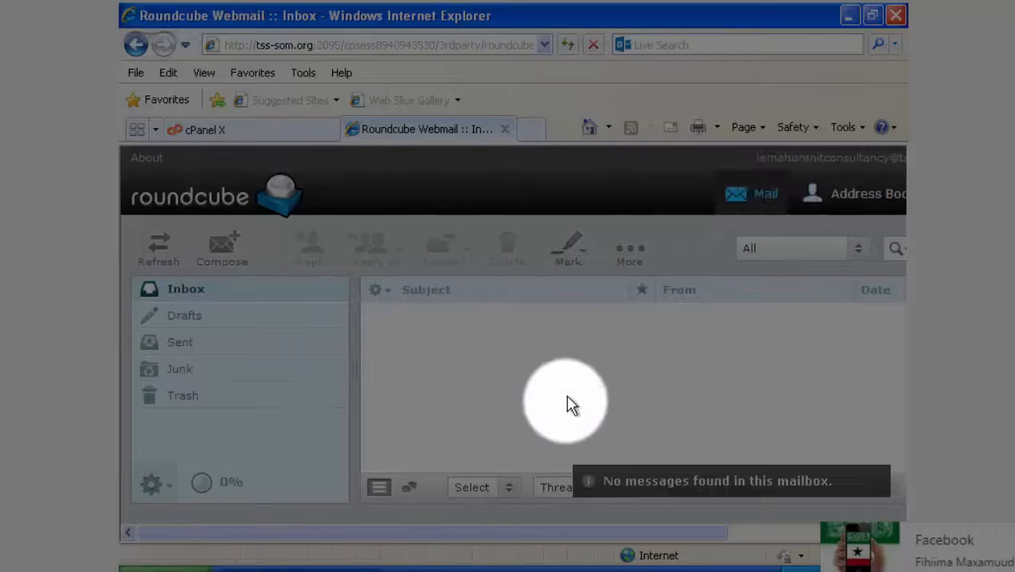
Open a blank Roundcube compose message, then return to the cPanel email accounts tab.
left_click_drag(611, 538, 405, 559)
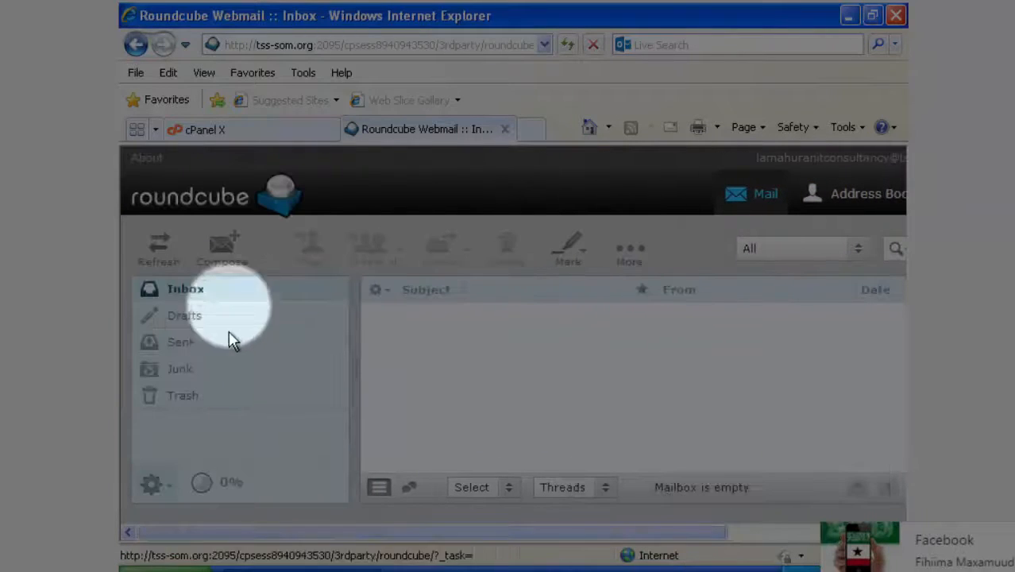
left_click(227, 246)
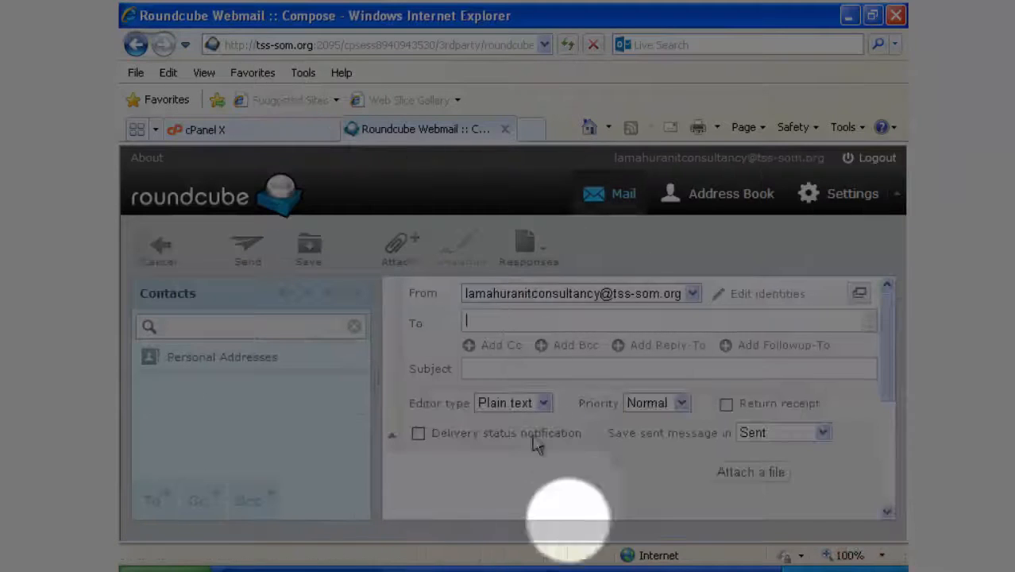
mouse_move(889, 327)
left_mouse_down()
mouse_move(881, 417)
mouse_move(897, 340)
left_mouse_up()
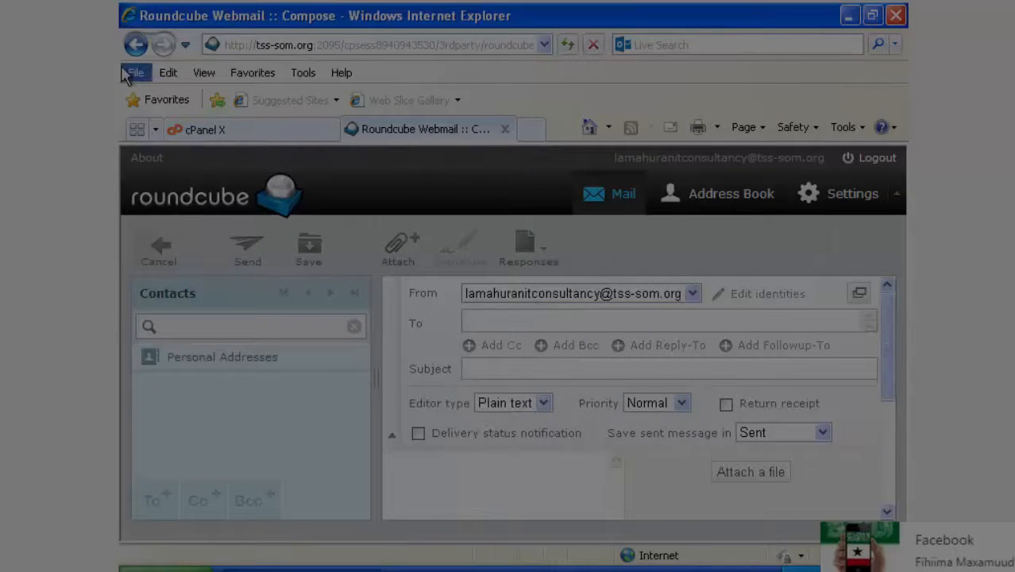
left_click(246, 130)
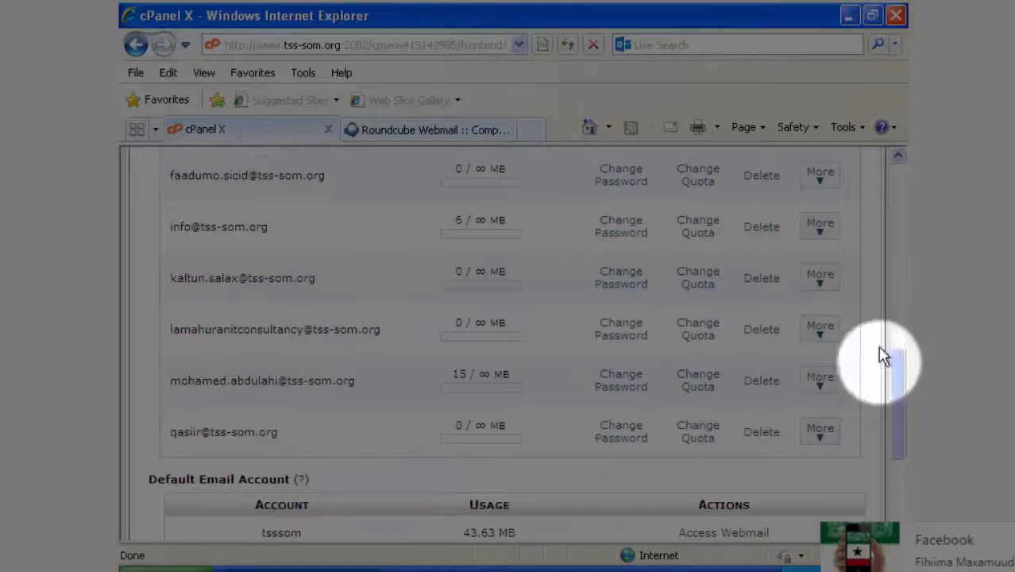
Go to the cPanel home page, briefly view the Webmail page, then go home again.
left_click_drag(903, 431, 895, 193)
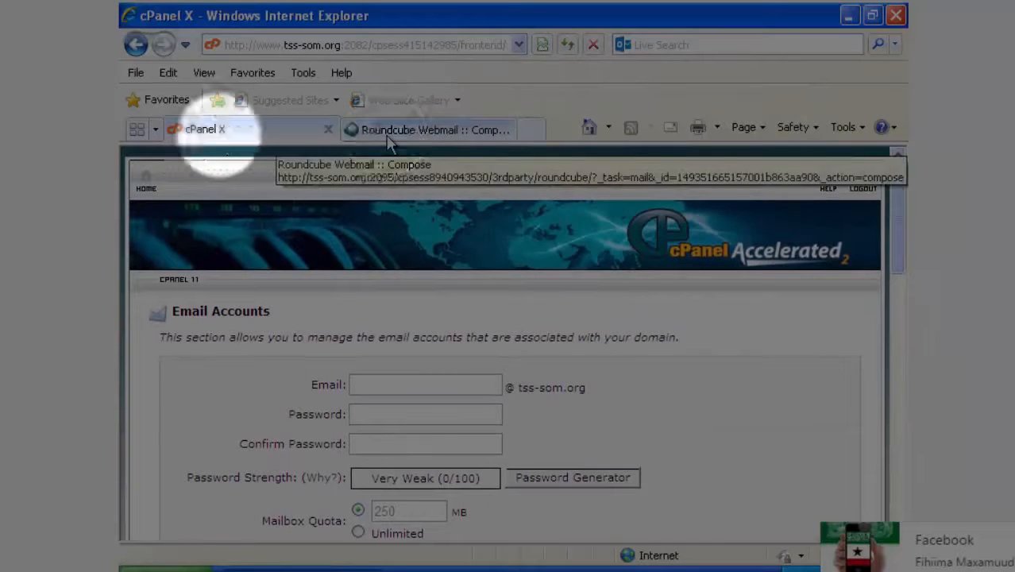
left_click(145, 183)
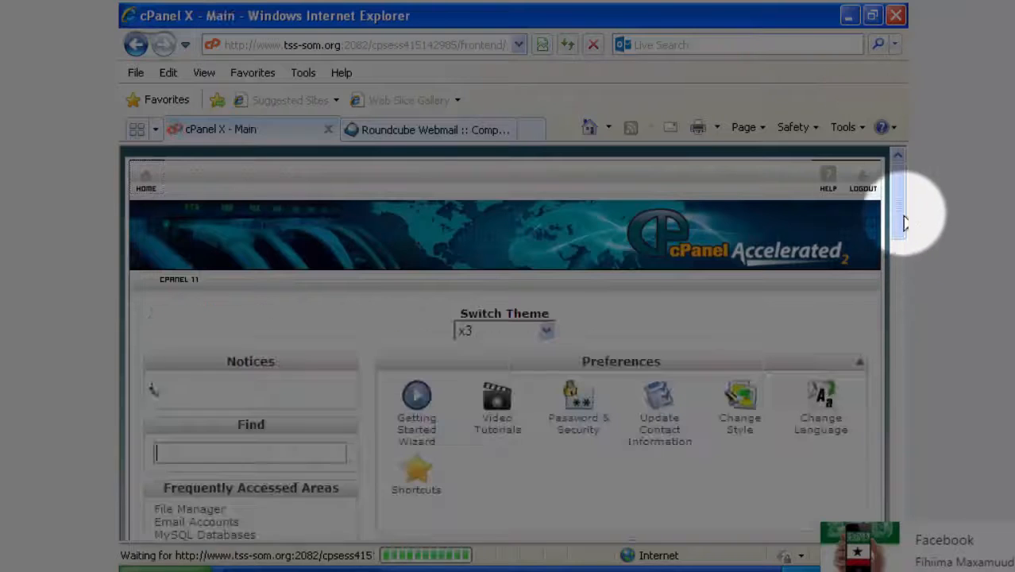
left_click_drag(900, 190, 900, 238)
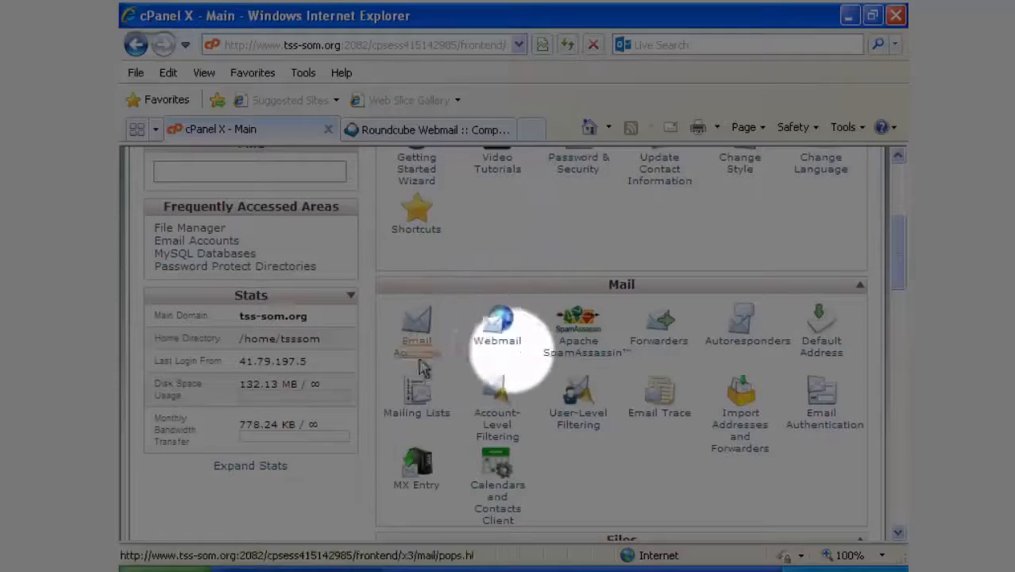
left_click(494, 349)
scroll(601, 408, "down", 2)
scroll(318, 342, "up", 2)
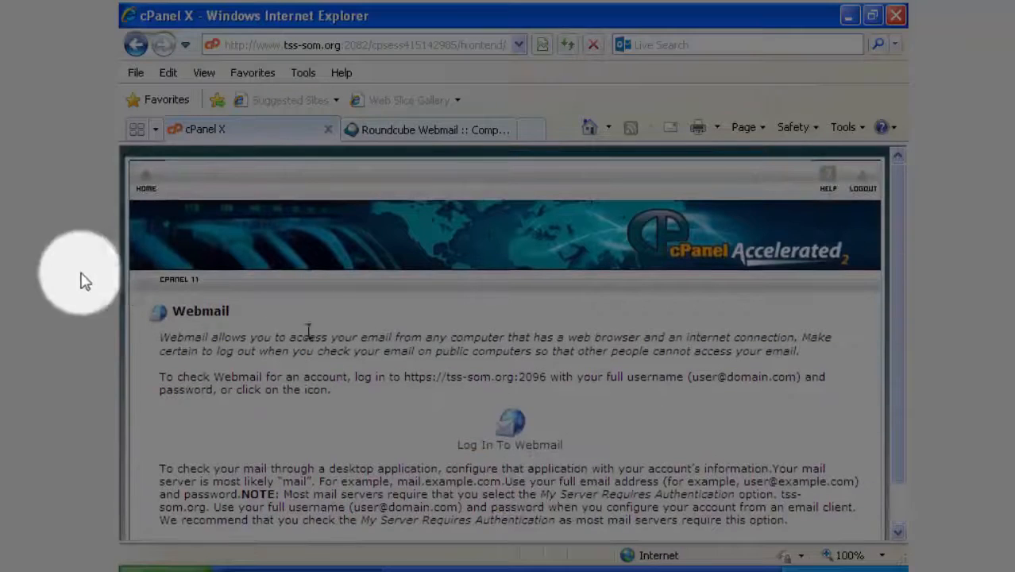
left_click(145, 178)
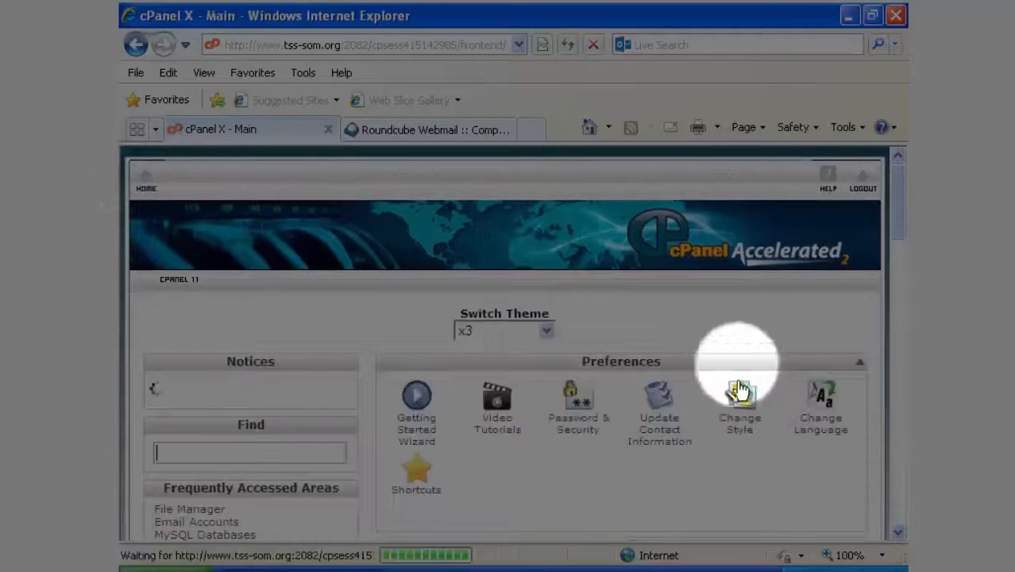